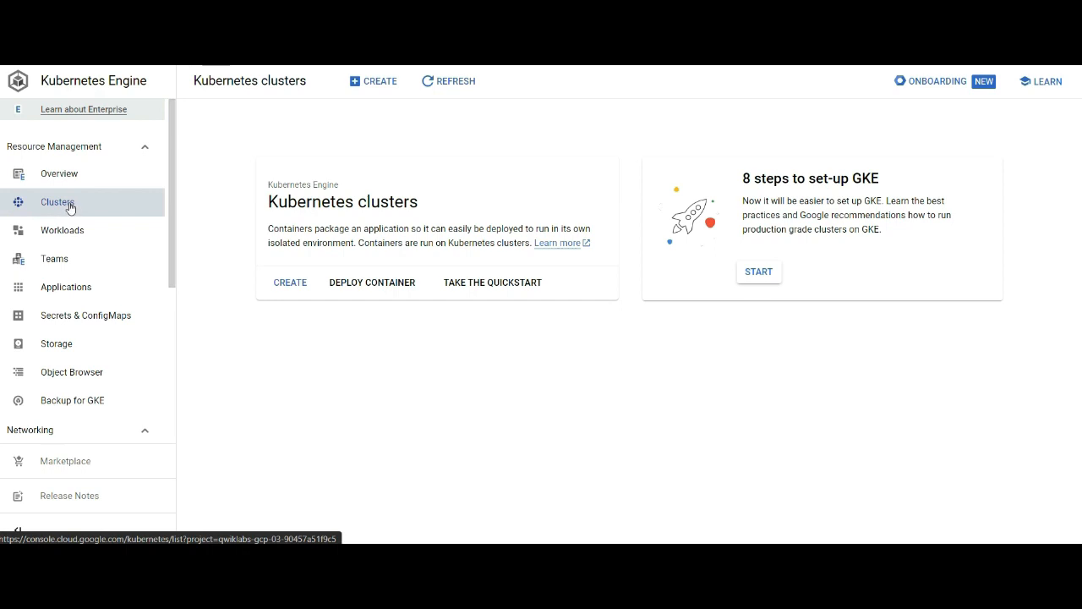
# Step: Start creating a new Kubernetes cluster and dismiss the welcome message and the guided tour
pyautogui.click(62, 205)
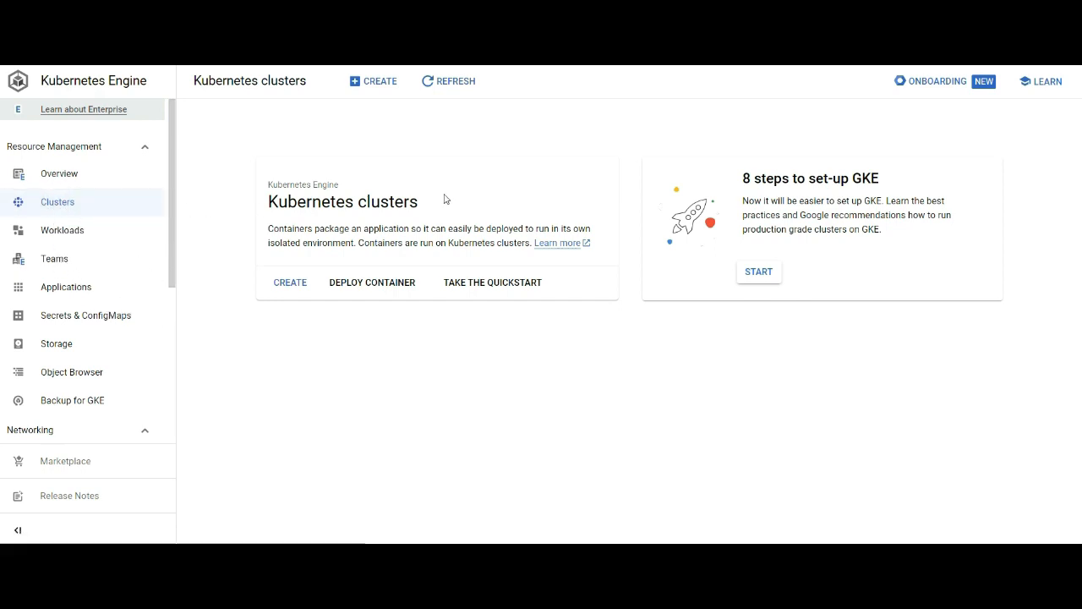
pyautogui.click(296, 286)
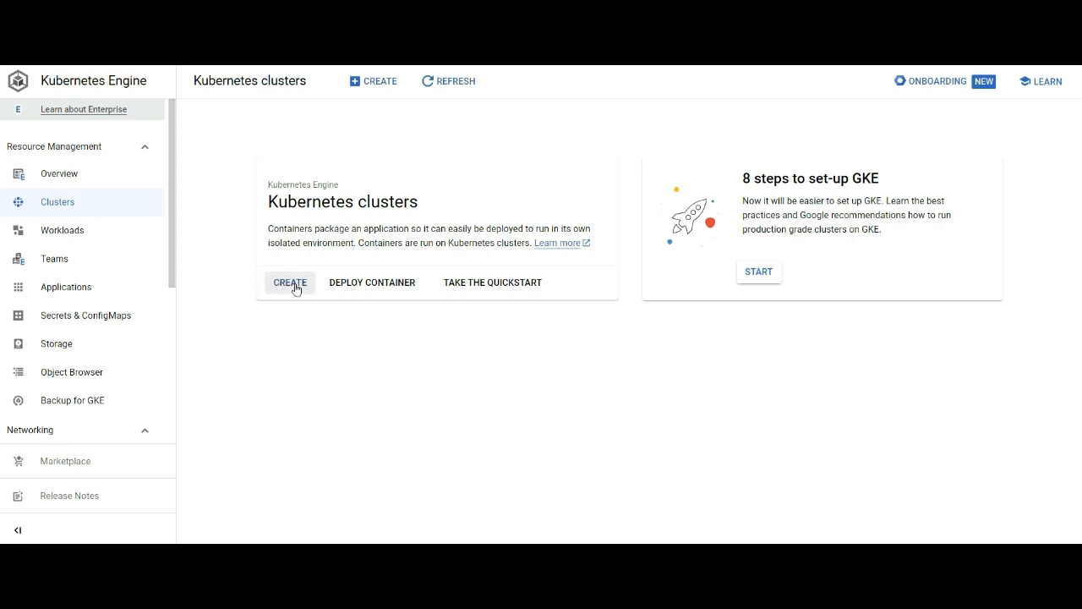
pyautogui.click(377, 86)
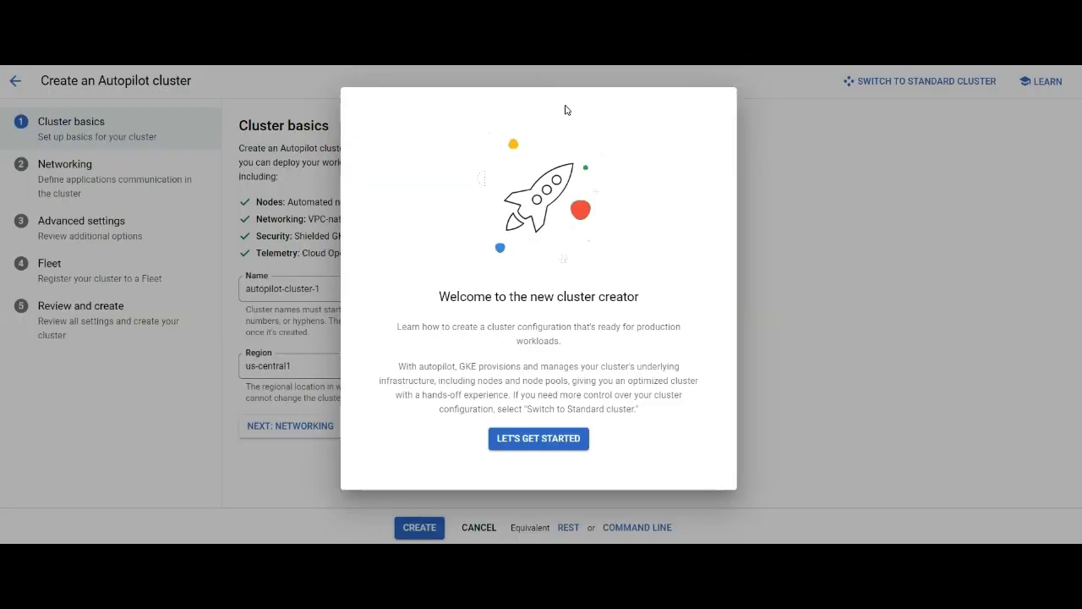
pyautogui.click(541, 440)
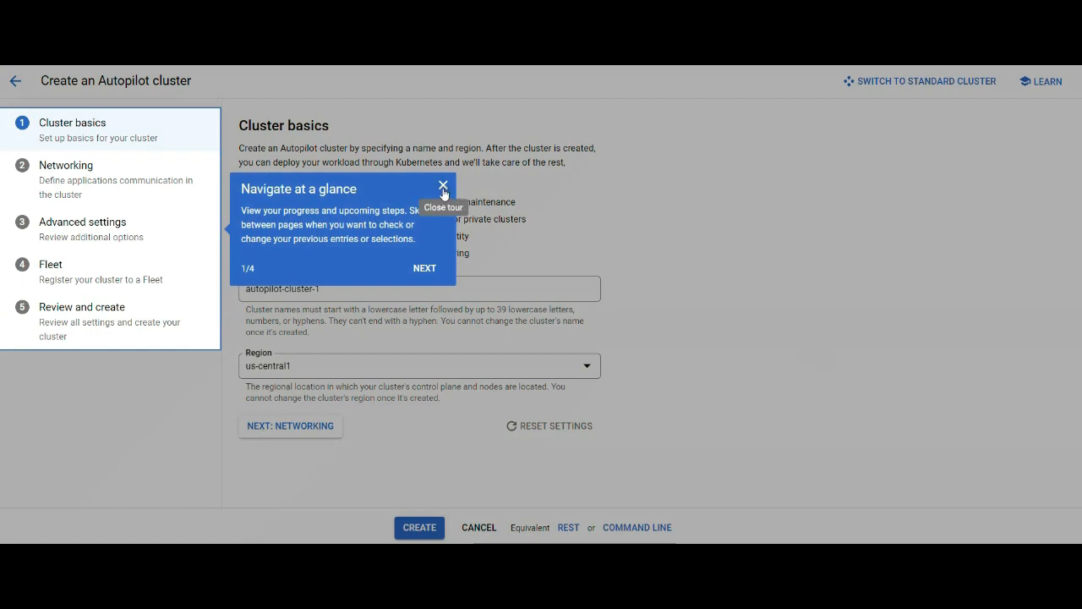
pyautogui.click(441, 187)
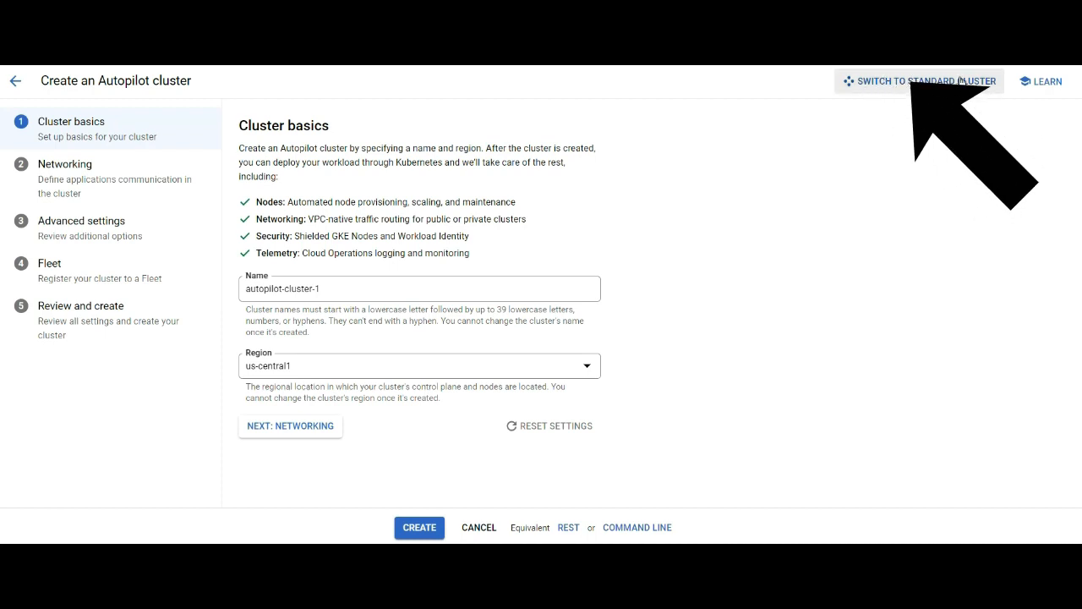
# Step: Switch the new cluster from Autopilot to Standard mode and dismiss the new default setting notice
pyautogui.click(911, 86)
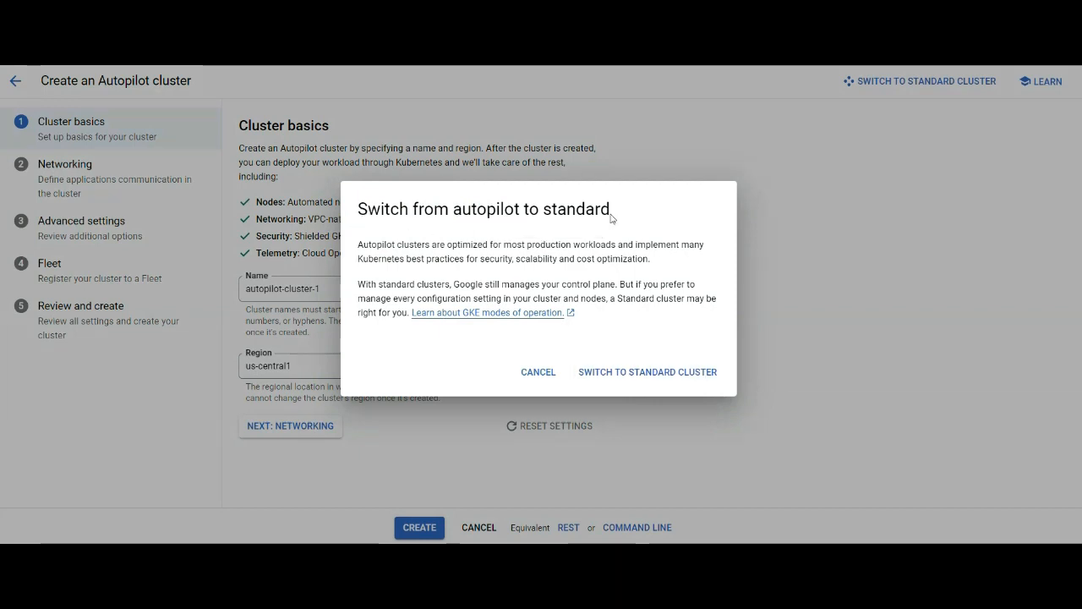
pyautogui.click(662, 379)
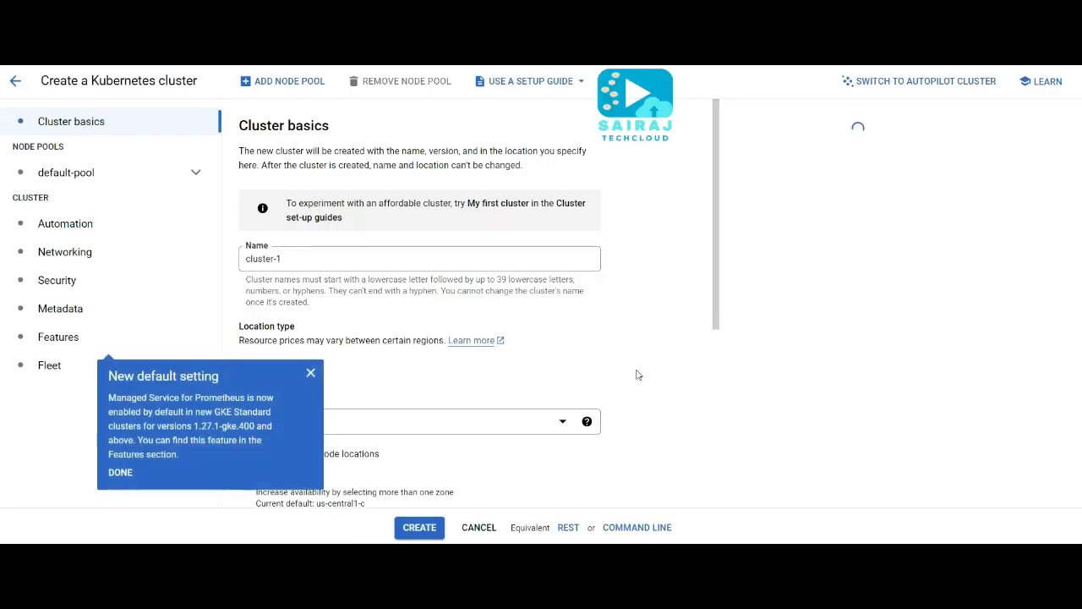
pyautogui.click(311, 378)
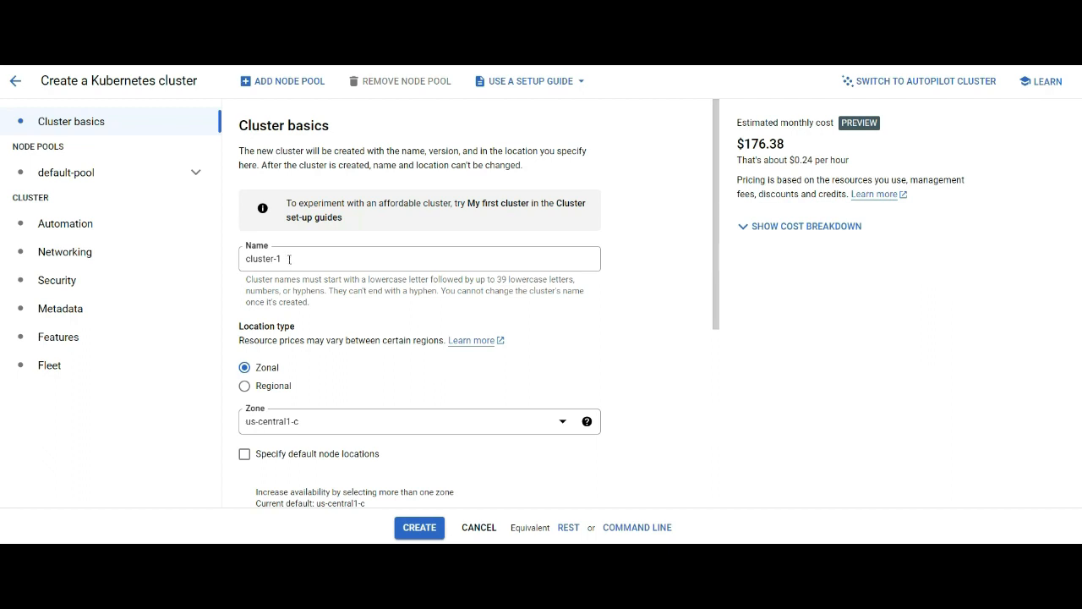
# Step: Name the cluster standard-cluster-regional
pyautogui.moveTo(289, 259); pyautogui.dragTo(244, 259)
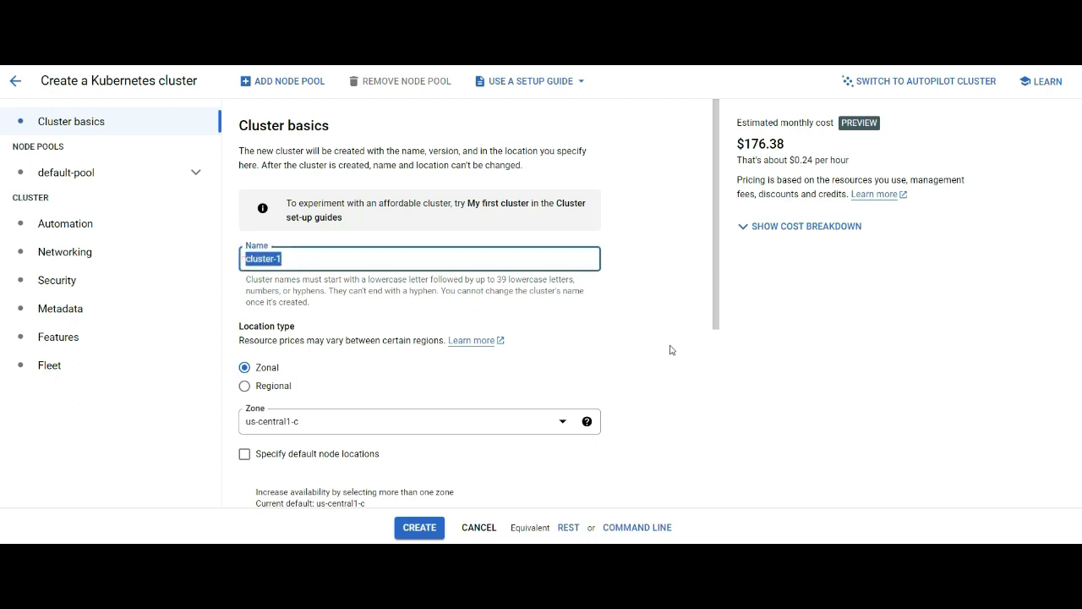
pyautogui.write('standard-cluster-')
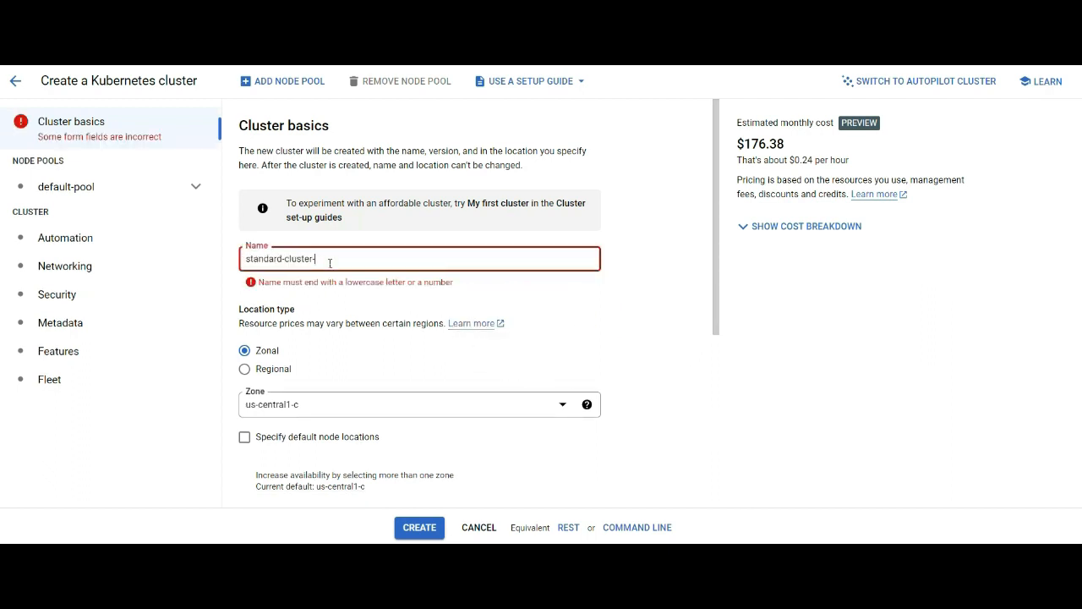
pyautogui.write('re')
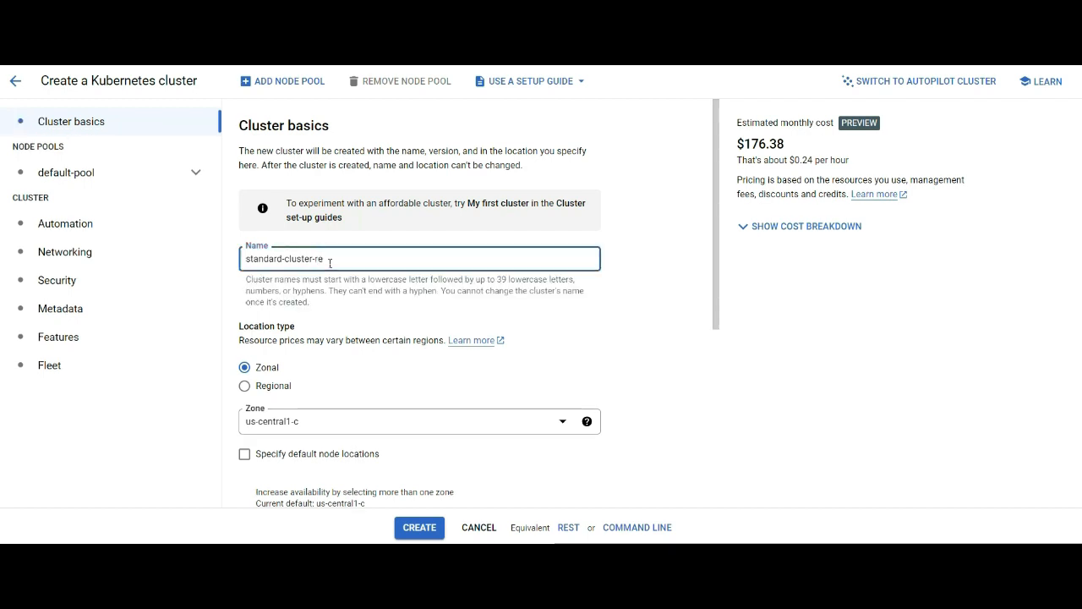
pyautogui.write('gional')
pyautogui.click(590, 331)
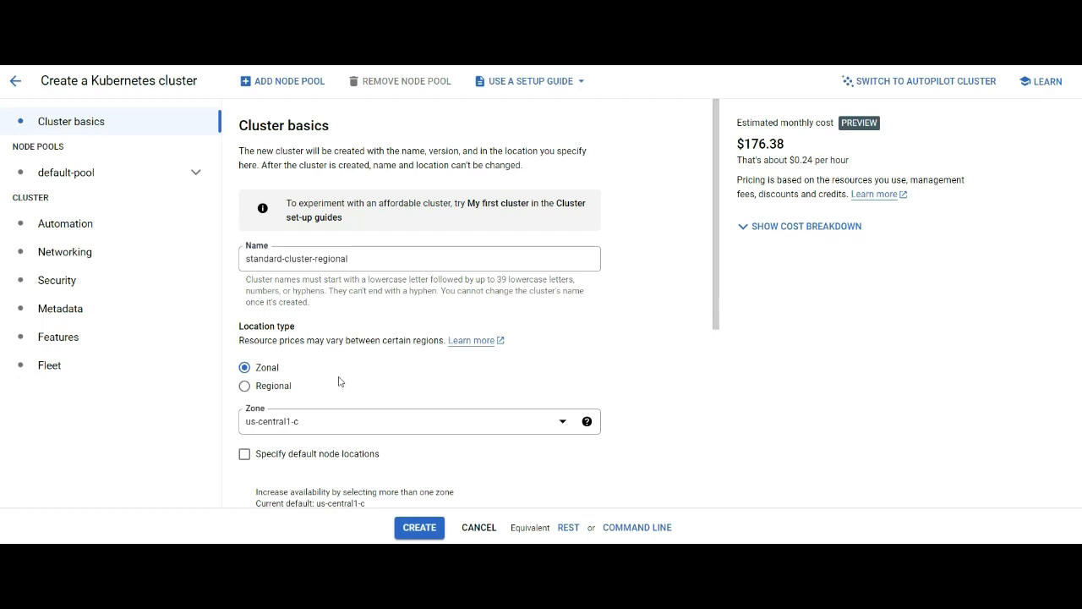
# Step: Compare the estimated monthly cost of the Zonal and Regional location types, and set the cluster's location type to Regional
pyautogui.click(246, 389)
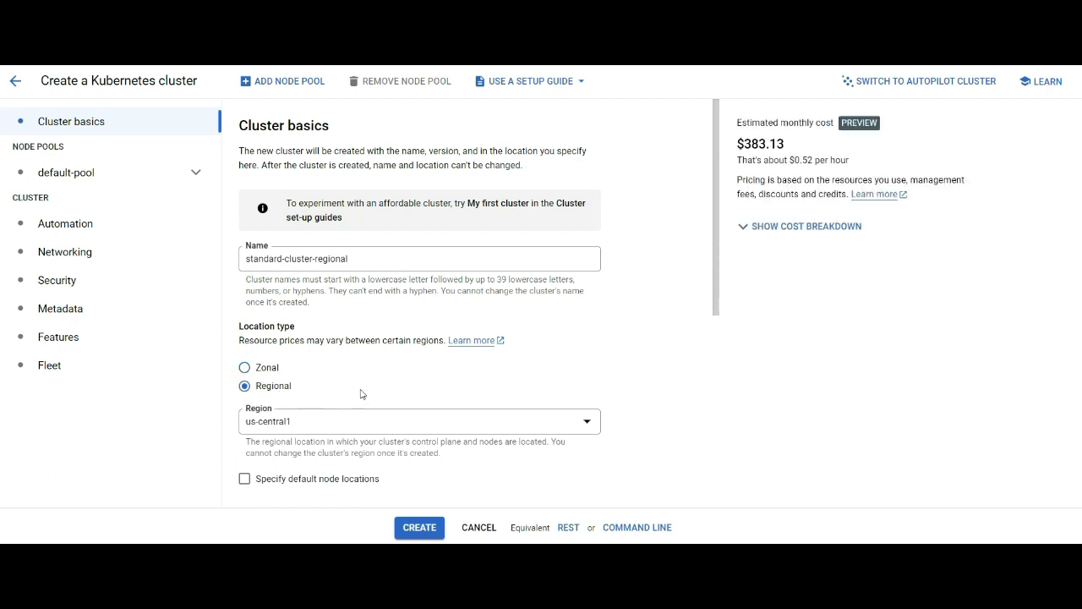
pyautogui.click(245, 369)
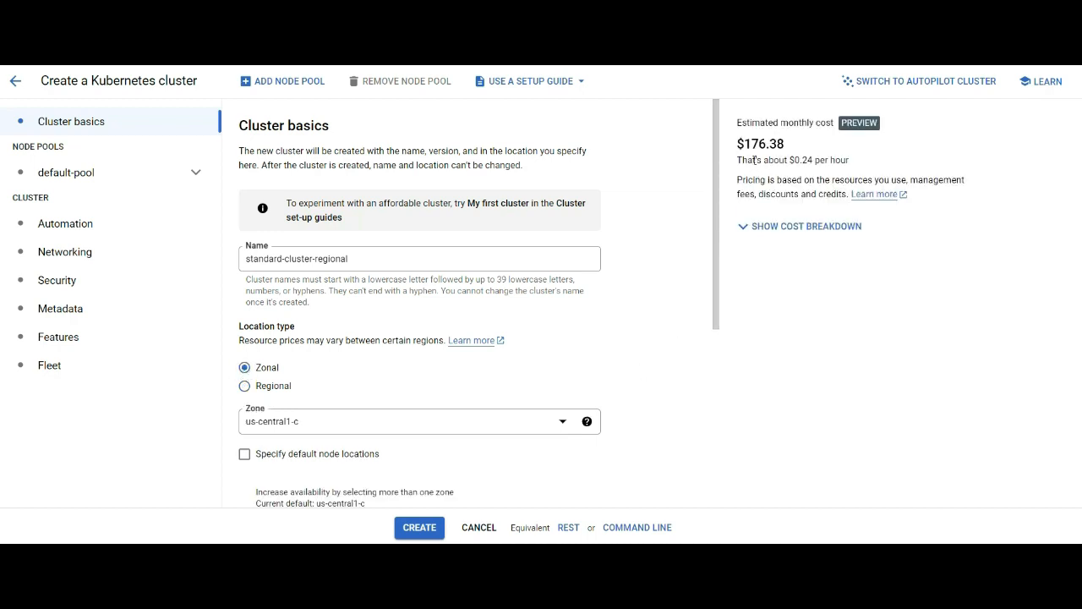
pyautogui.moveTo(737, 144); pyautogui.dragTo(790, 143)
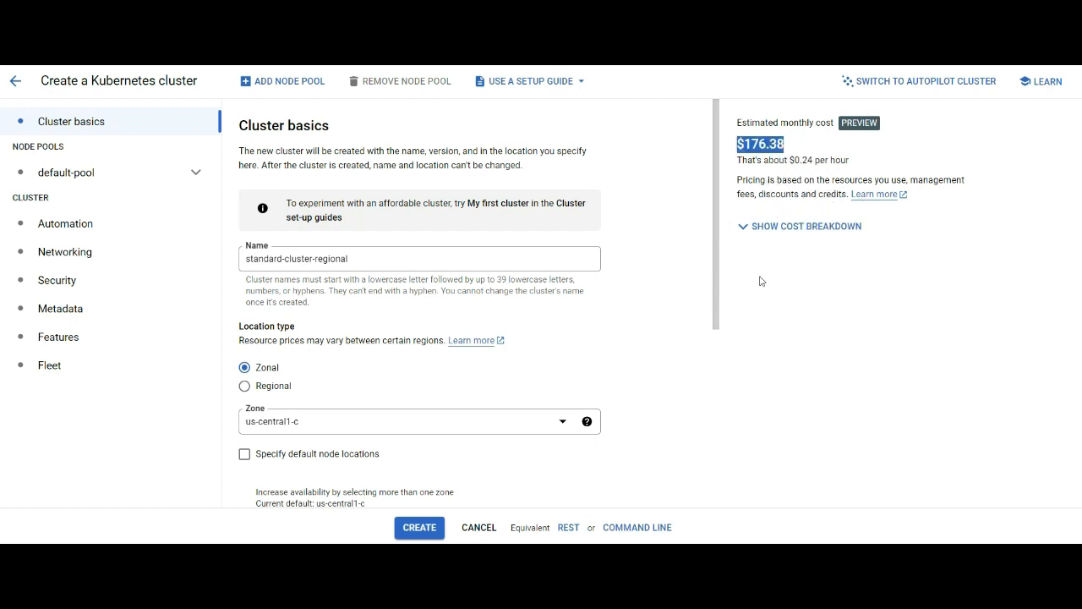
pyautogui.click(330, 382)
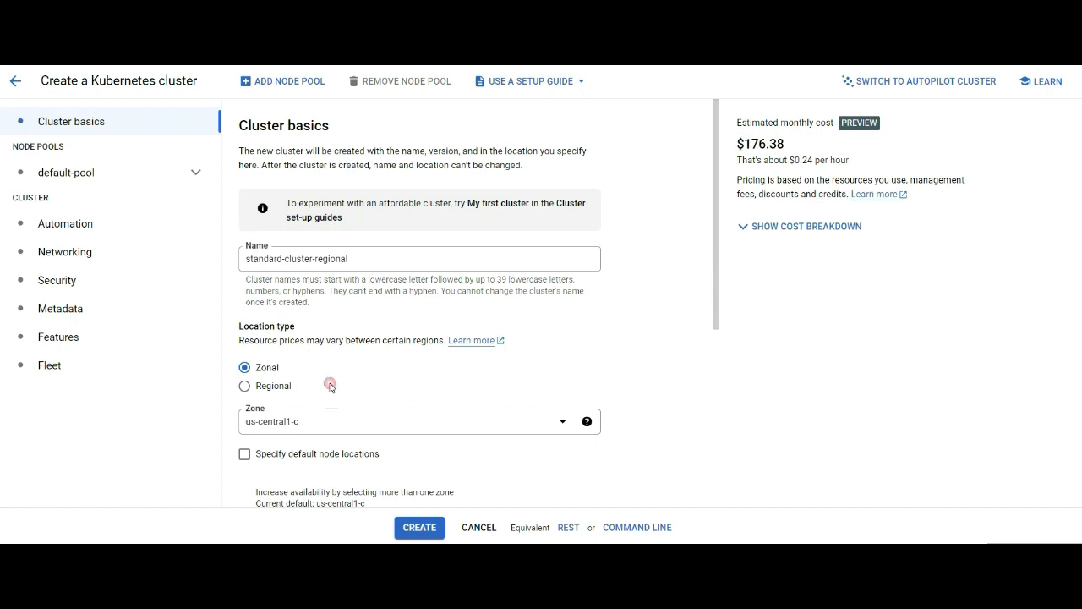
pyautogui.click(244, 387)
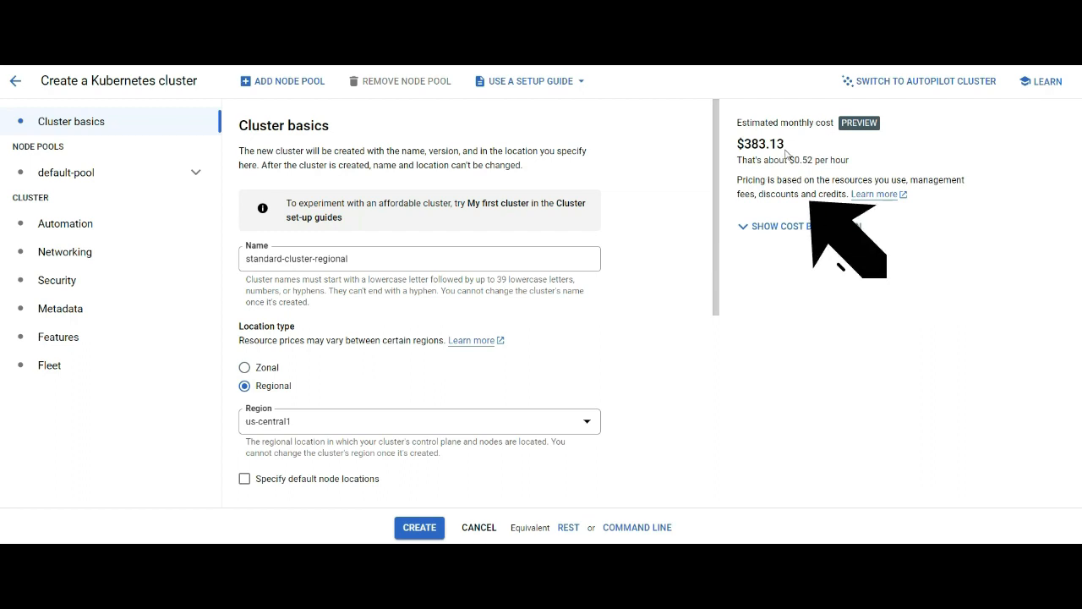
pyautogui.moveTo(785, 148); pyautogui.dragTo(732, 146)
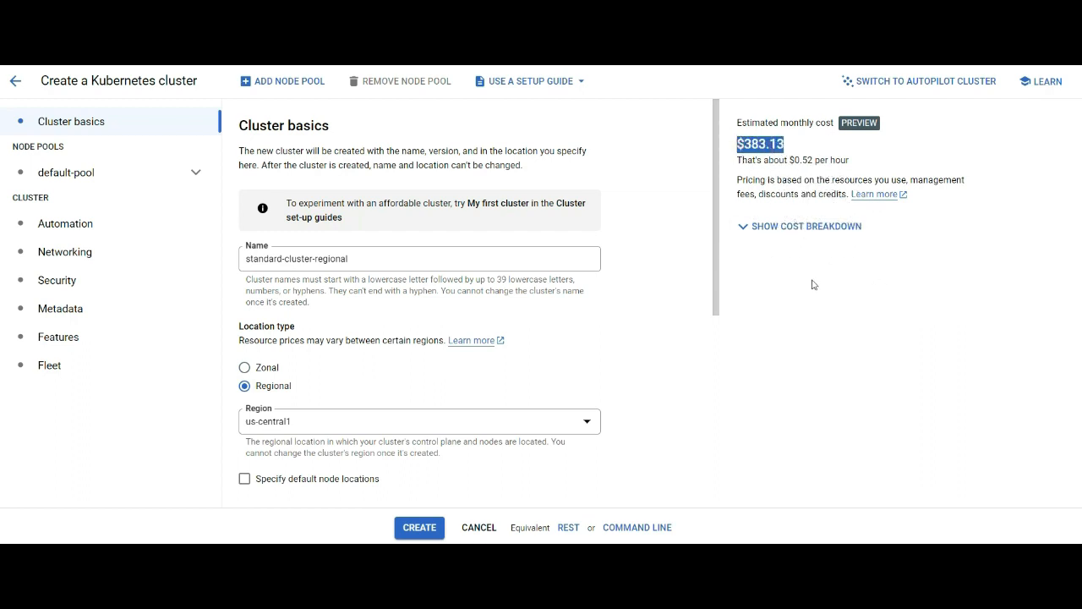
pyautogui.click(623, 343)
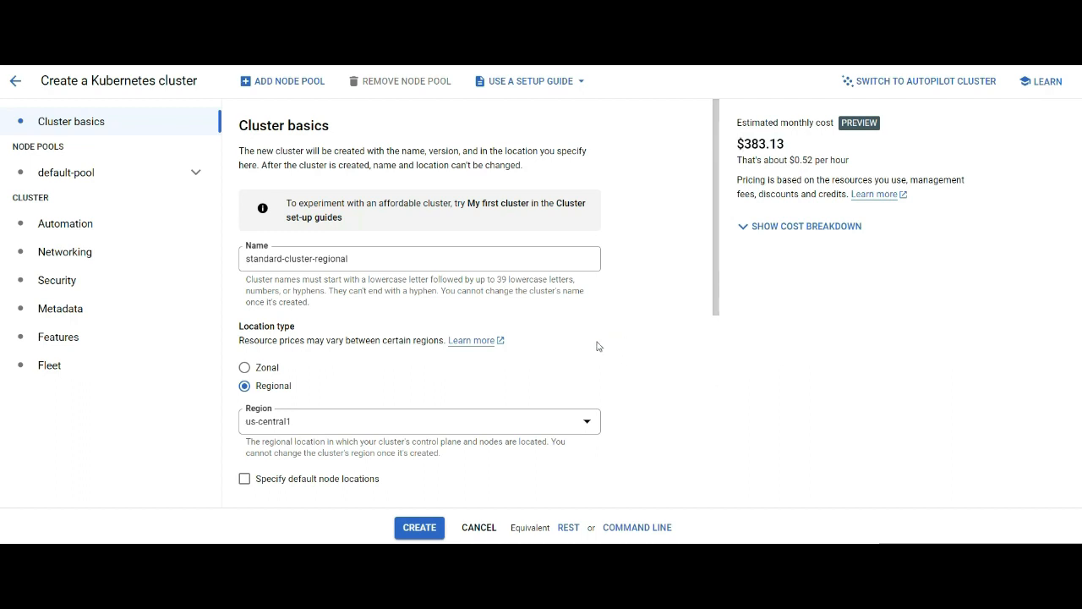
# Step: Look through the available regions and select us-central1 as the cluster's region
pyautogui.scroll(-1, 597, 344)
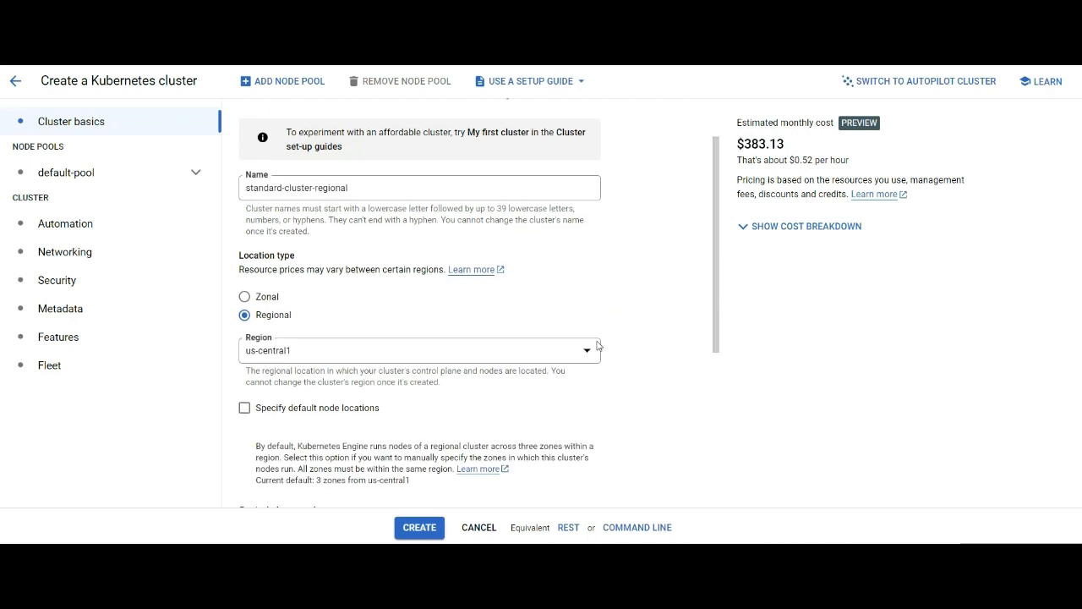
pyautogui.click(351, 361)
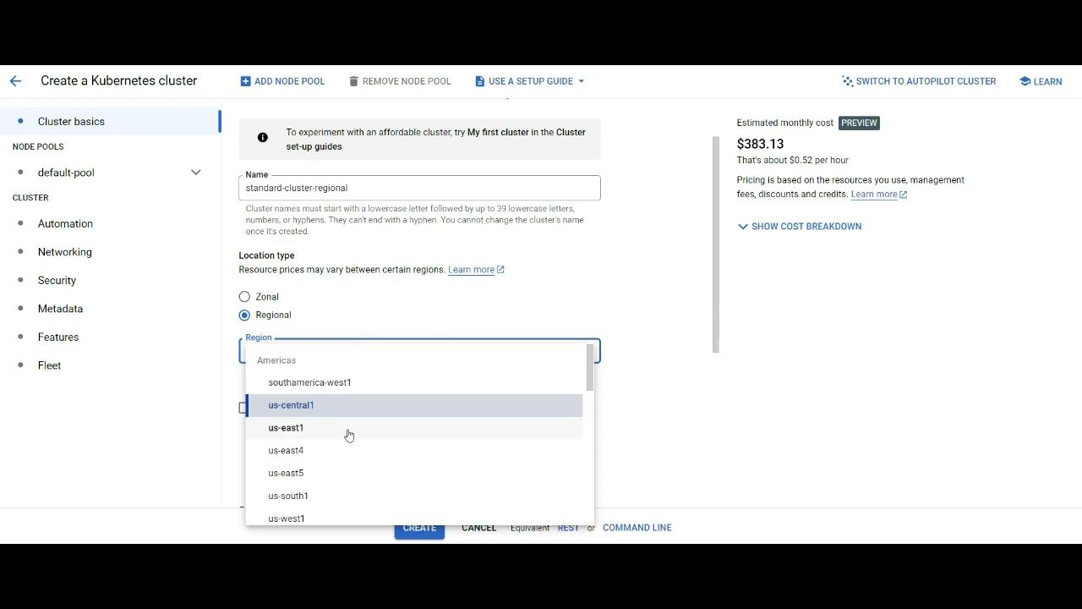
pyautogui.scroll(-1, 350, 435)
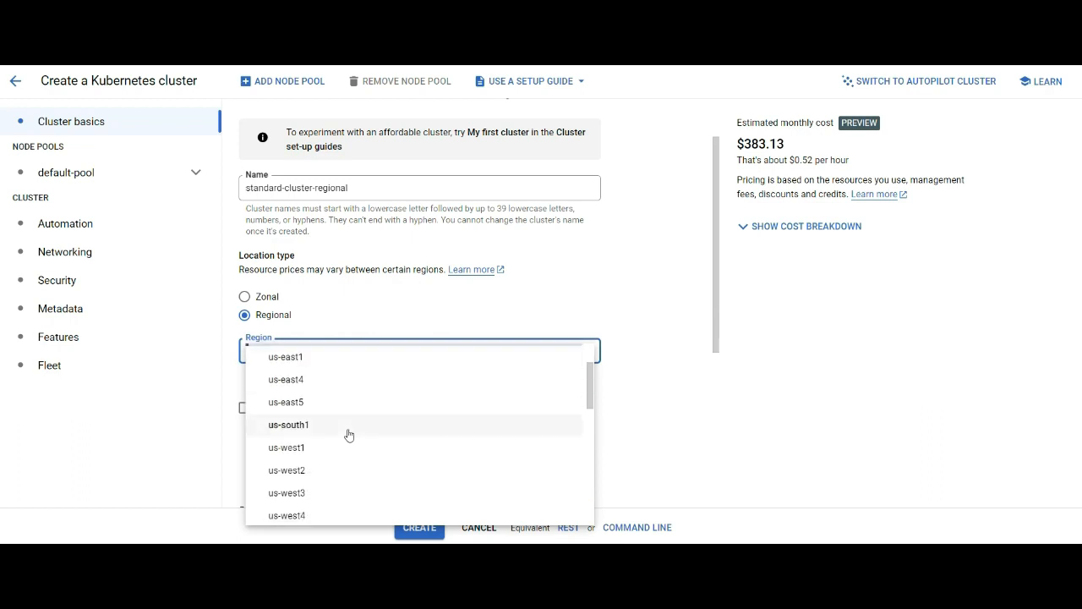
pyautogui.scroll(1, 350, 434)
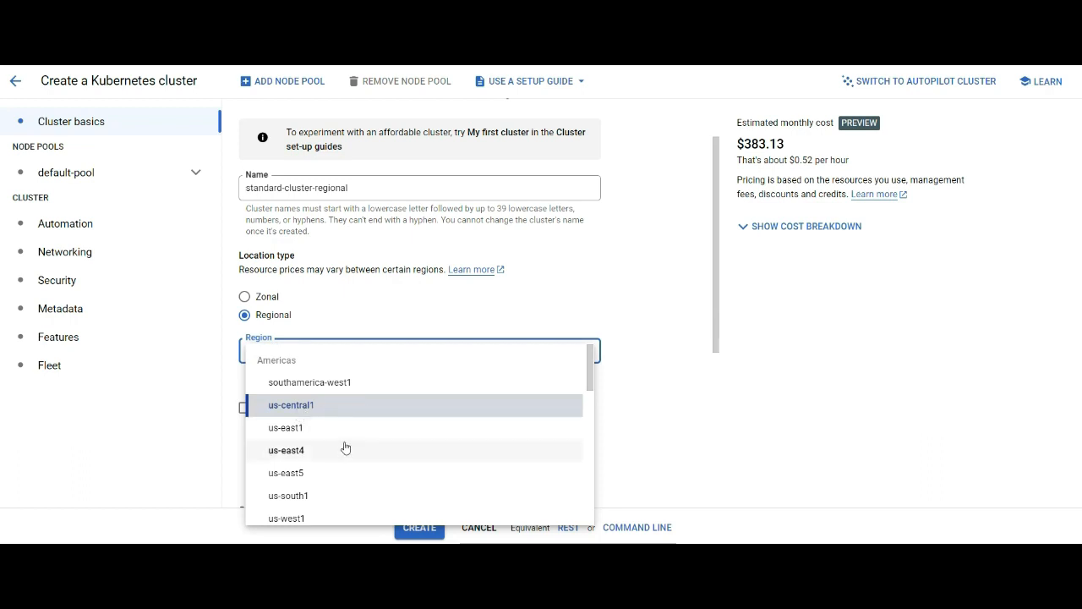
pyautogui.scroll(-7, 346, 445)
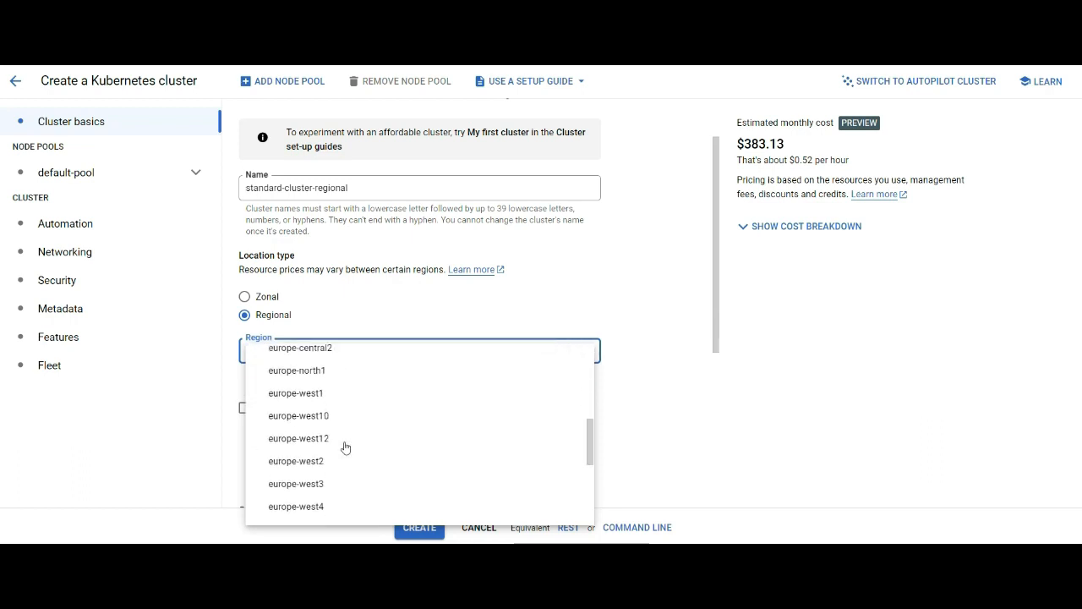
pyautogui.scroll(-2, 347, 443)
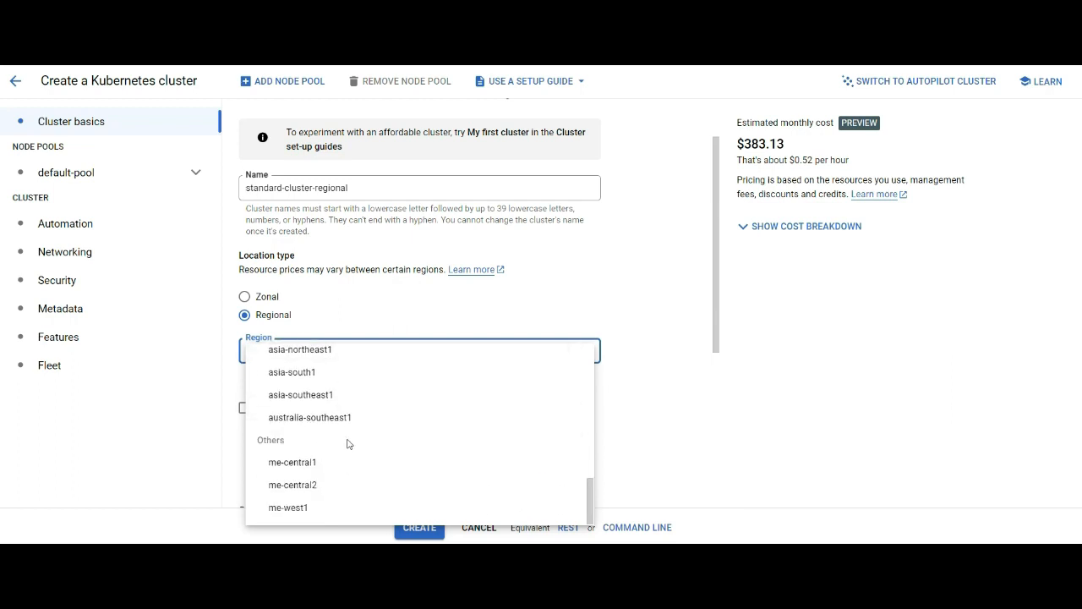
pyautogui.scroll(9, 347, 444)
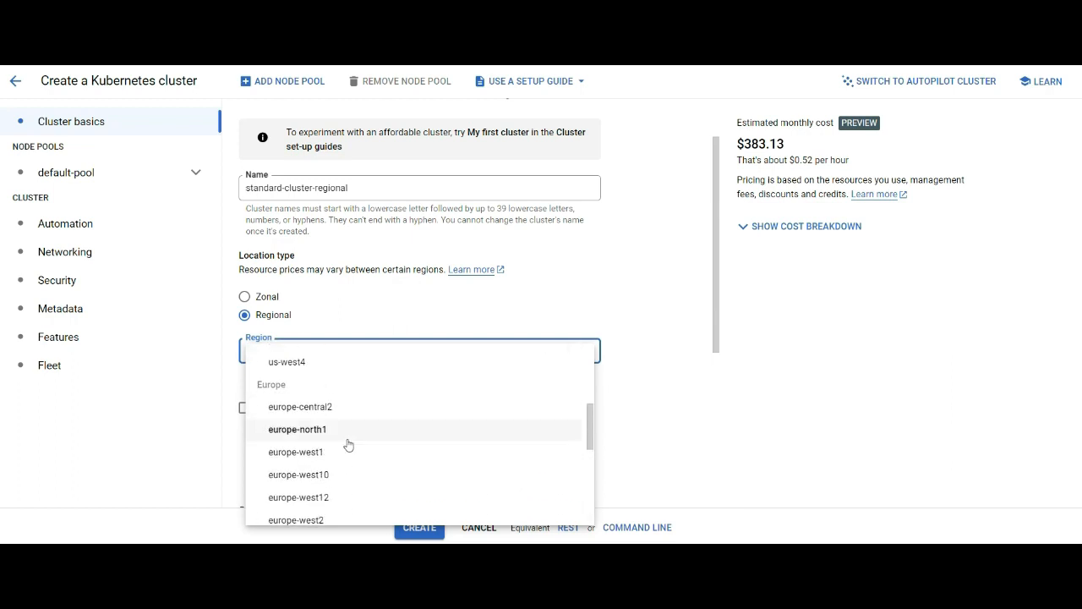
pyautogui.click(346, 405)
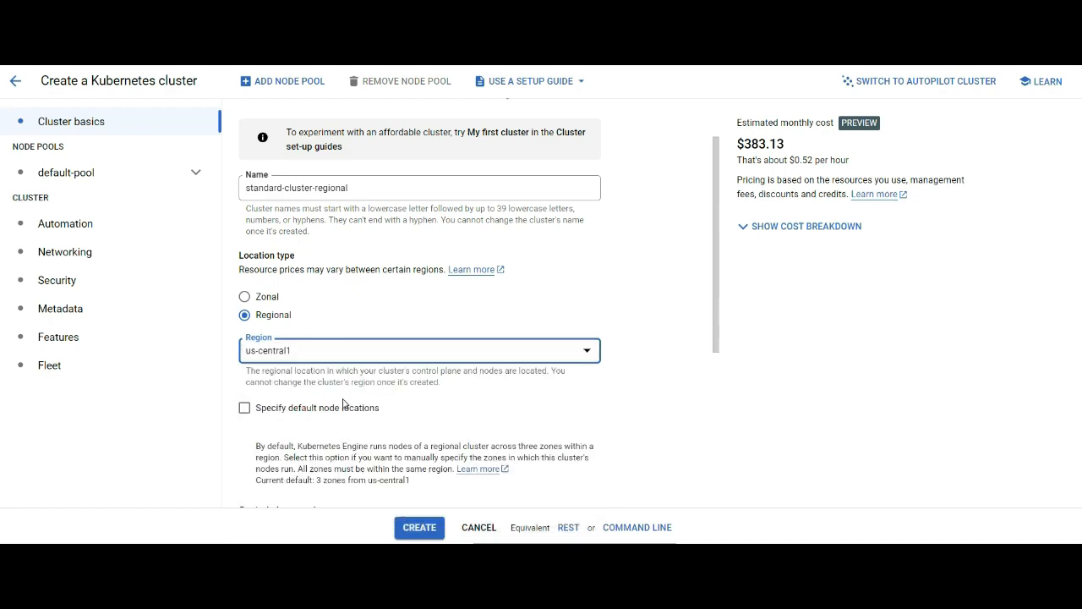
# Step: Review the control plane version settings, including the release channel option, and the node pool and cluster configuration sections
pyautogui.scroll(-4, 626, 402)
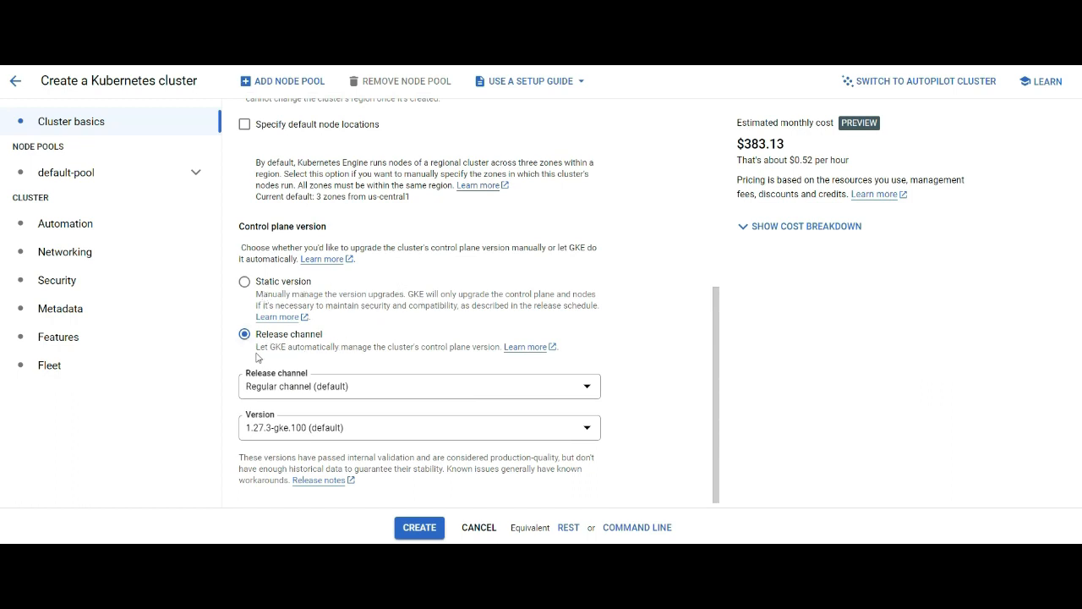
pyautogui.moveTo(256, 347); pyautogui.dragTo(501, 357)
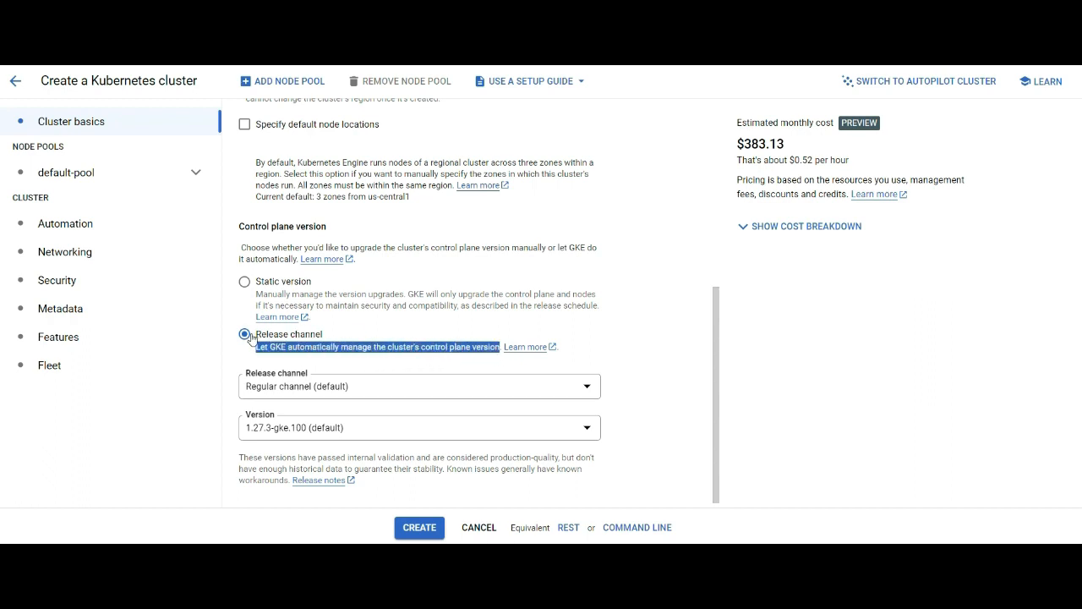
pyautogui.click(661, 369)
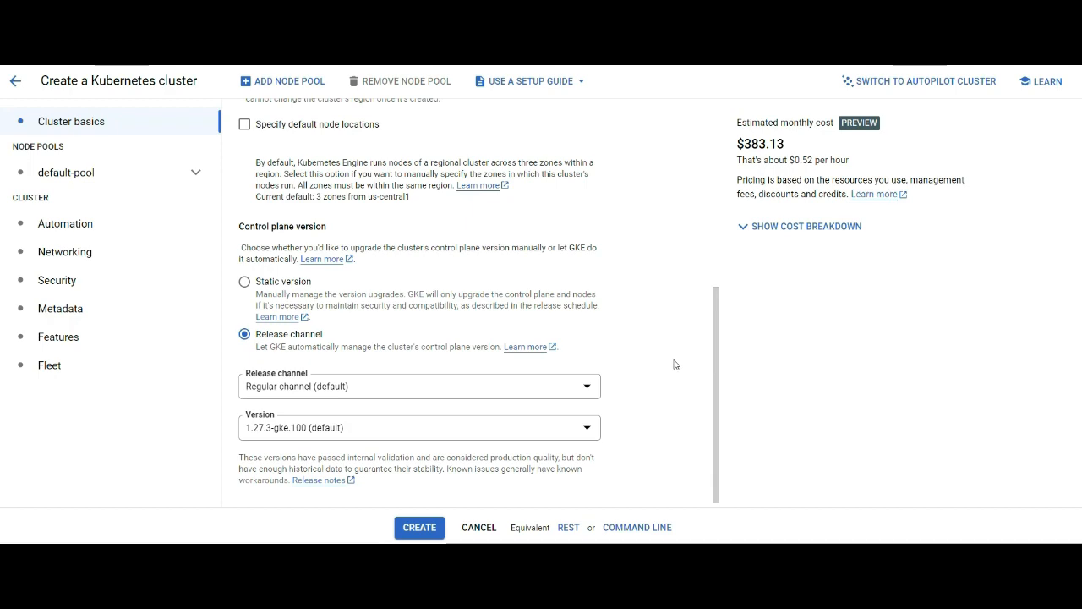
pyautogui.scroll(-1, 678, 358)
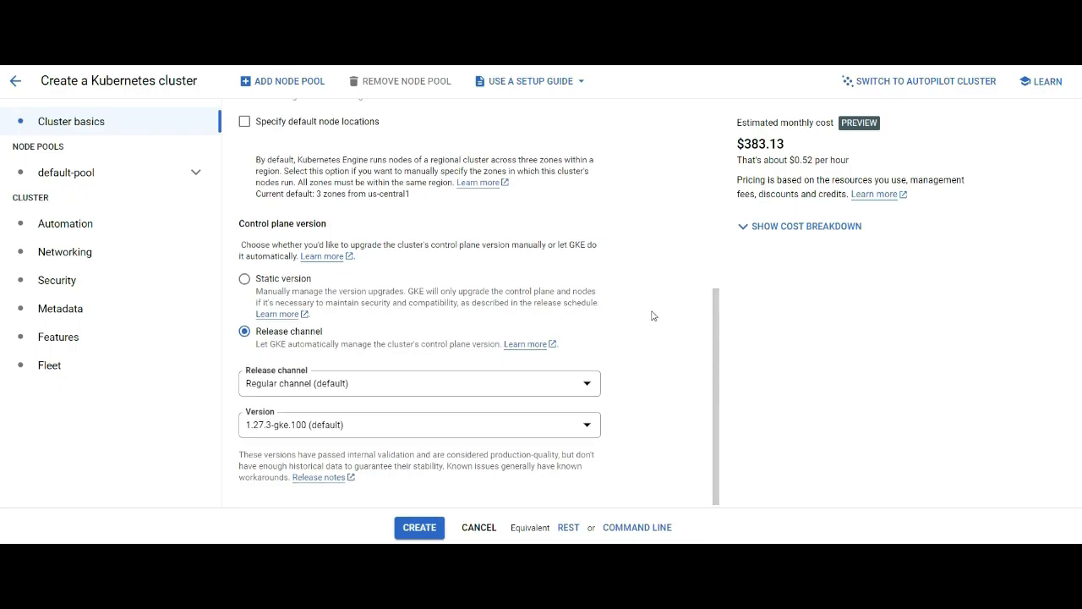
pyautogui.scroll(5, 652, 315)
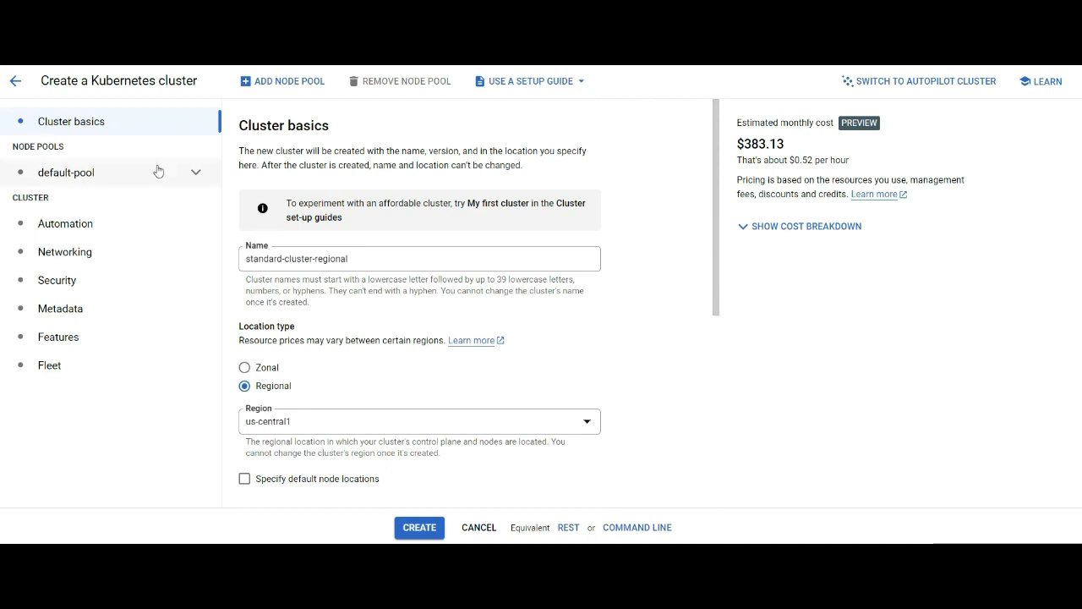
pyautogui.tripleClick(59, 149)
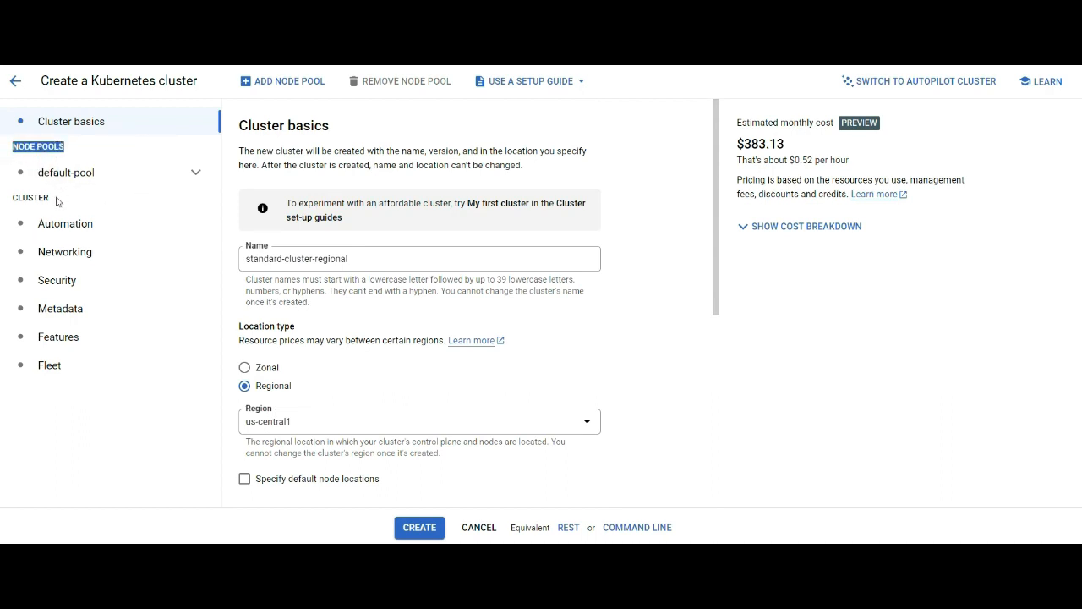
pyautogui.moveTo(50, 199); pyautogui.dragTo(13, 196)
pyautogui.click(70, 154)
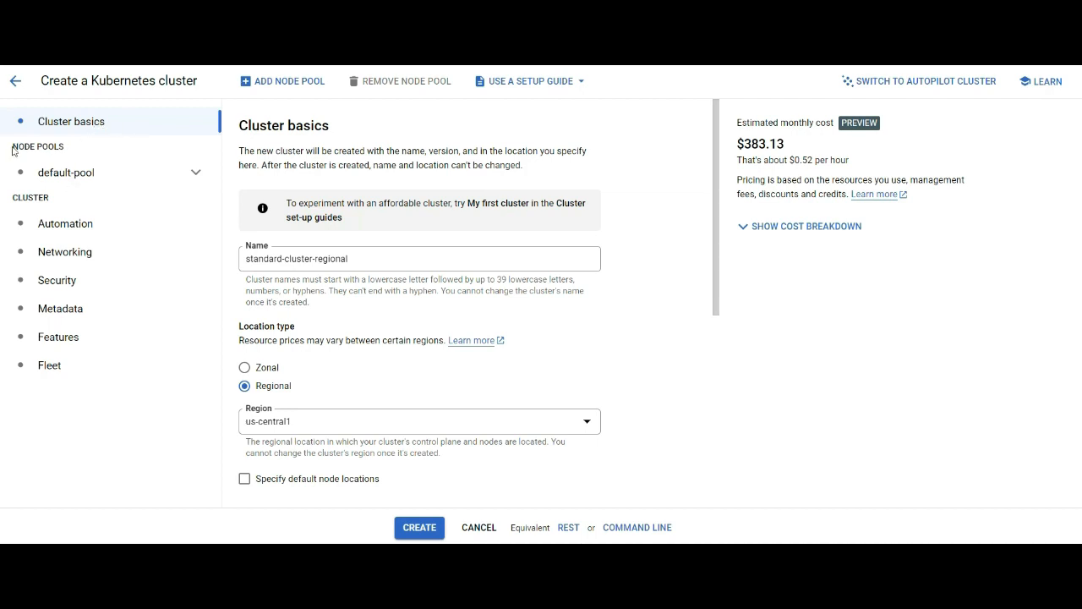
pyautogui.moveTo(13, 151); pyautogui.dragTo(74, 146)
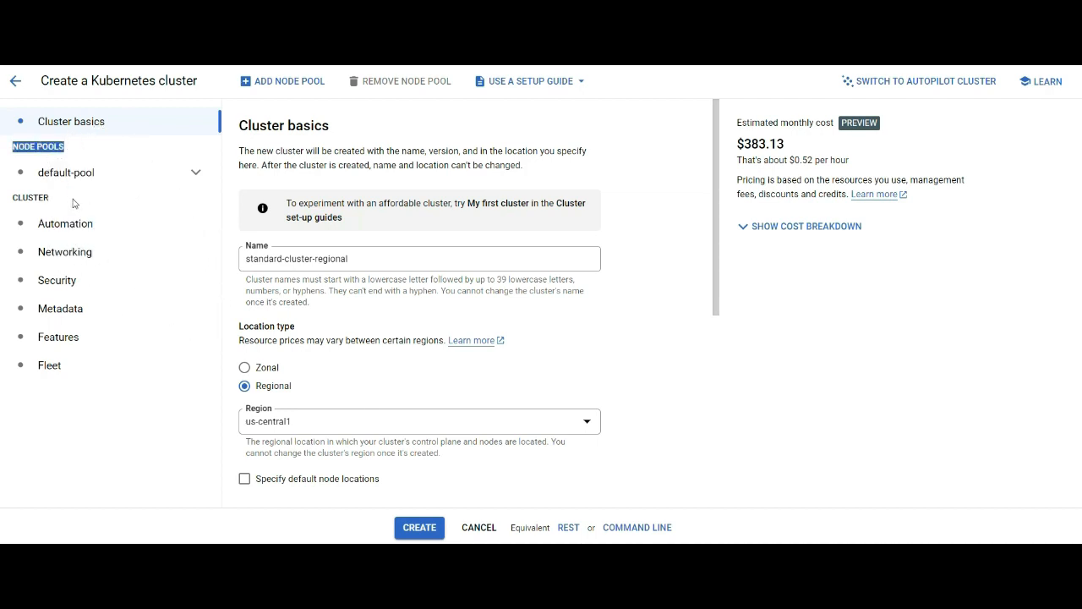
# Step: Open the default-pool's node settings and look through the available node image types
pyautogui.moveTo(55, 203); pyautogui.dragTo(10, 200)
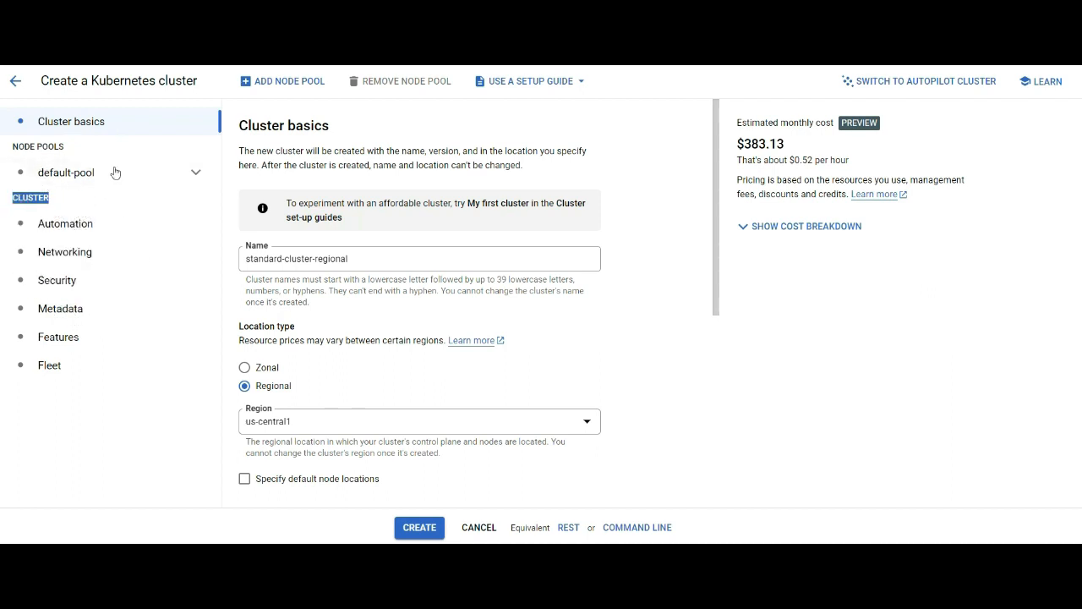
pyautogui.click(195, 173)
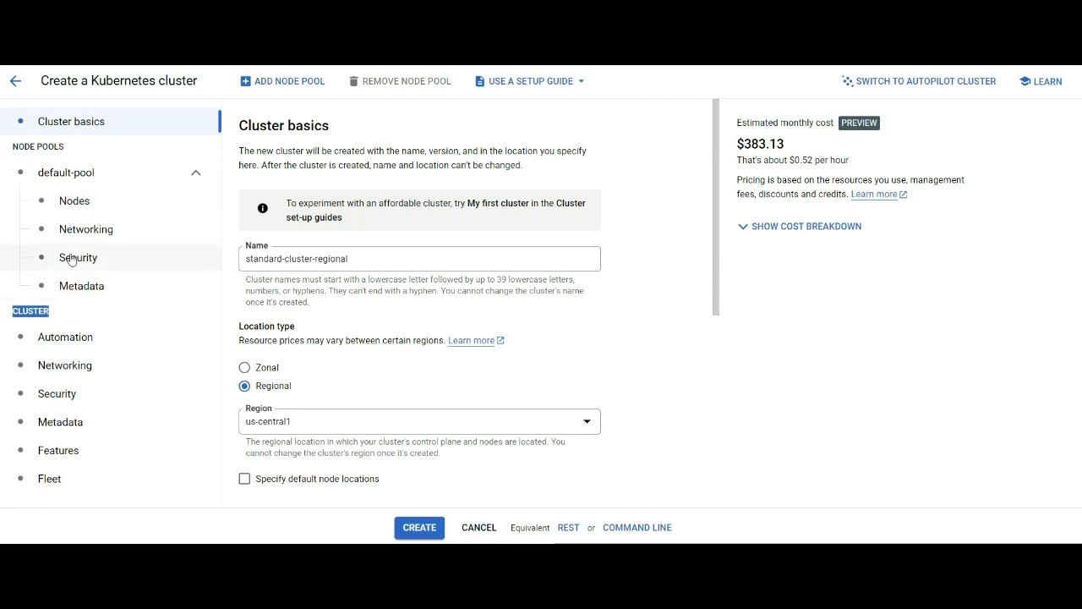
pyautogui.click(74, 205)
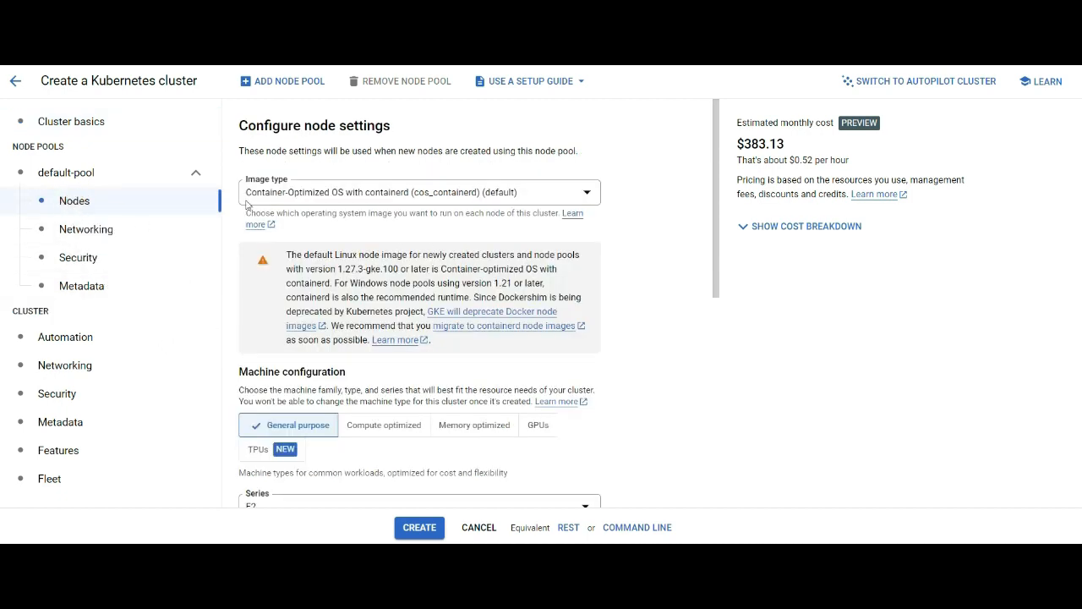
pyautogui.click(525, 197)
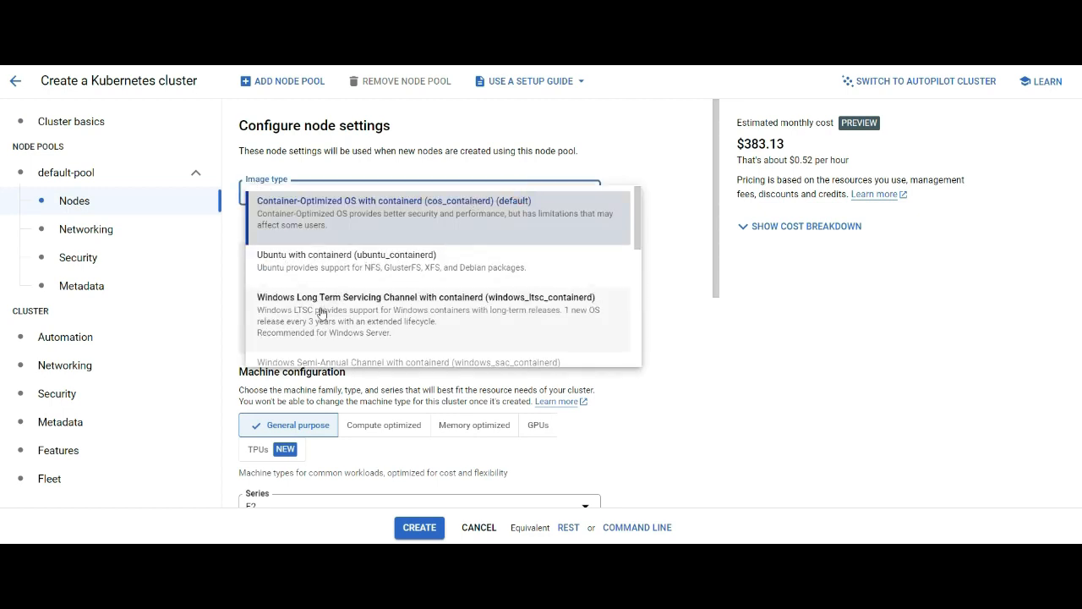
pyautogui.click(671, 251)
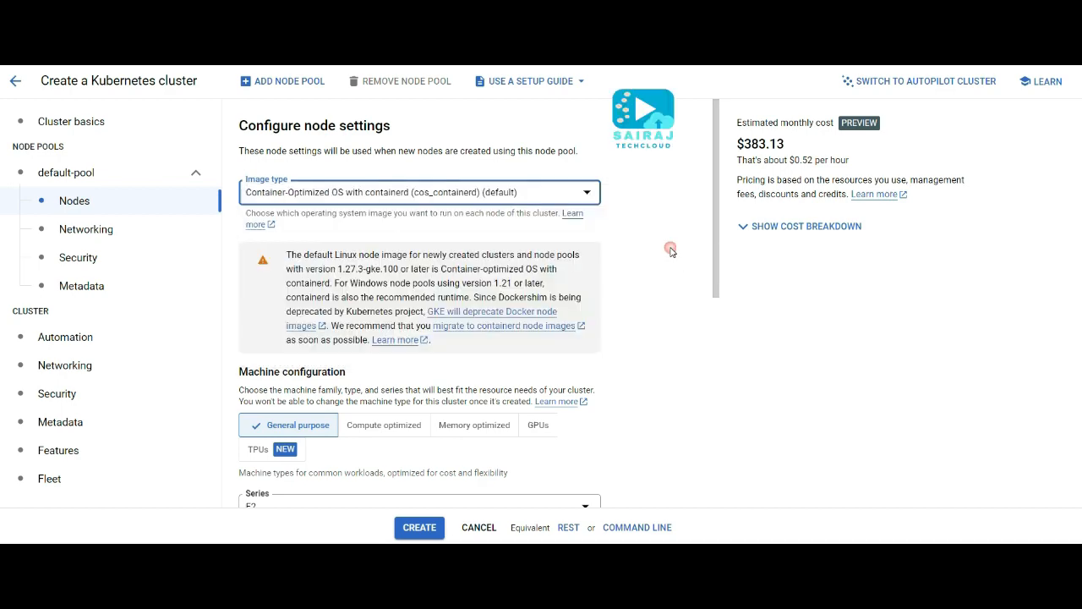
# Step: Review the node machine configuration, looking through the available general-purpose machine series
pyautogui.scroll(-2, 421, 327)
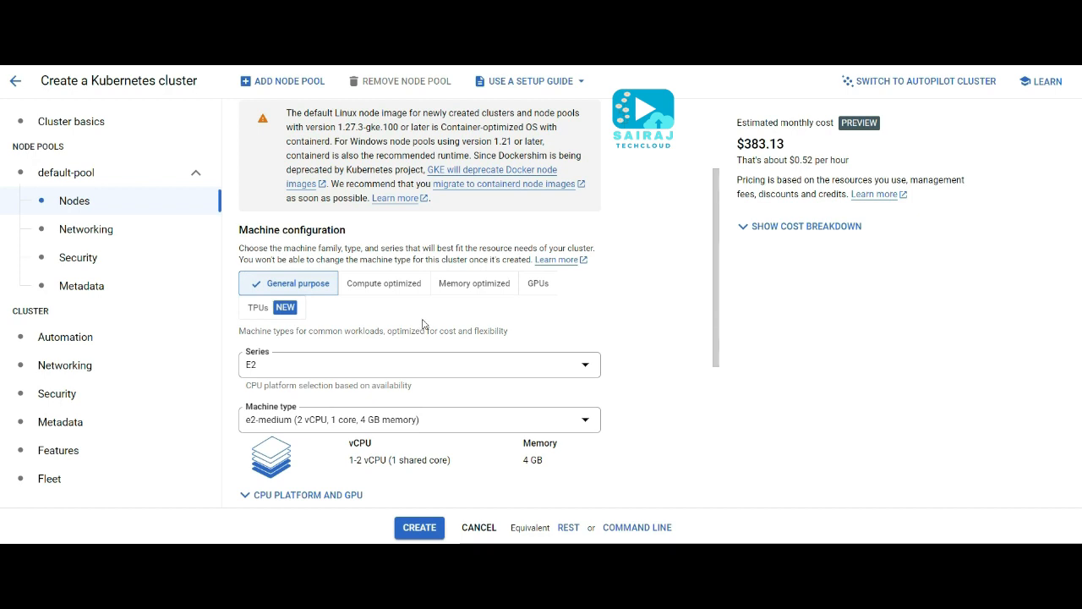
pyautogui.scroll(-1, 418, 325)
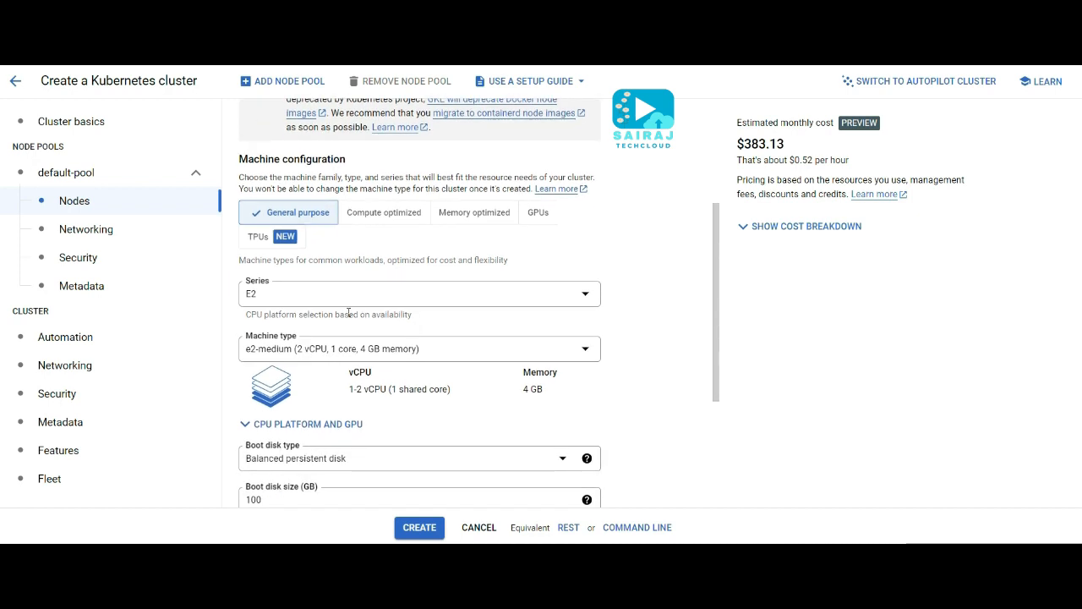
pyautogui.click(463, 296)
pyautogui.scroll(-3, 408, 363)
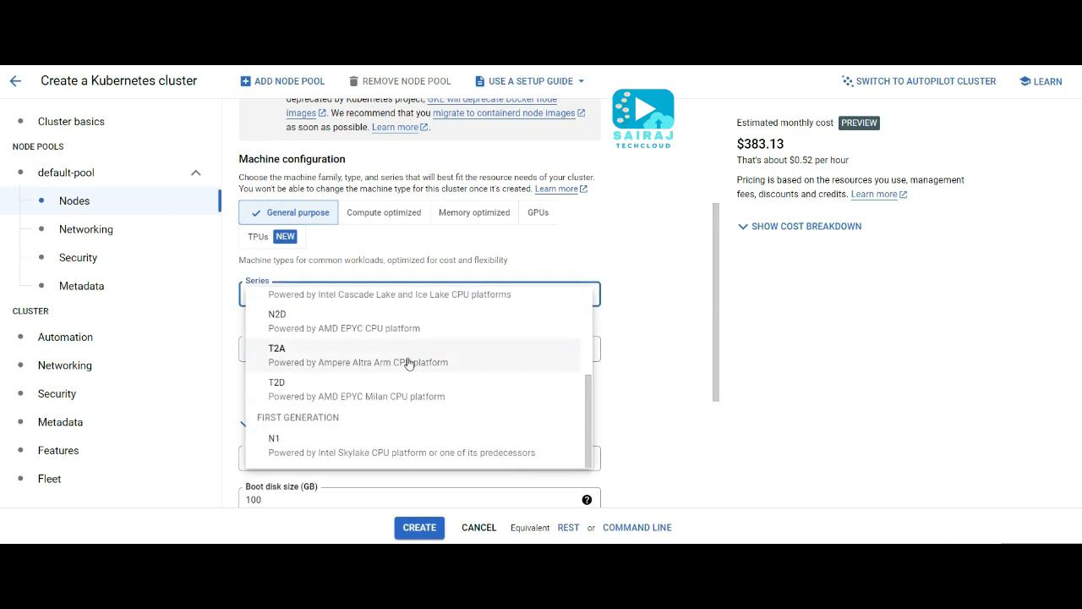
pyautogui.click(625, 309)
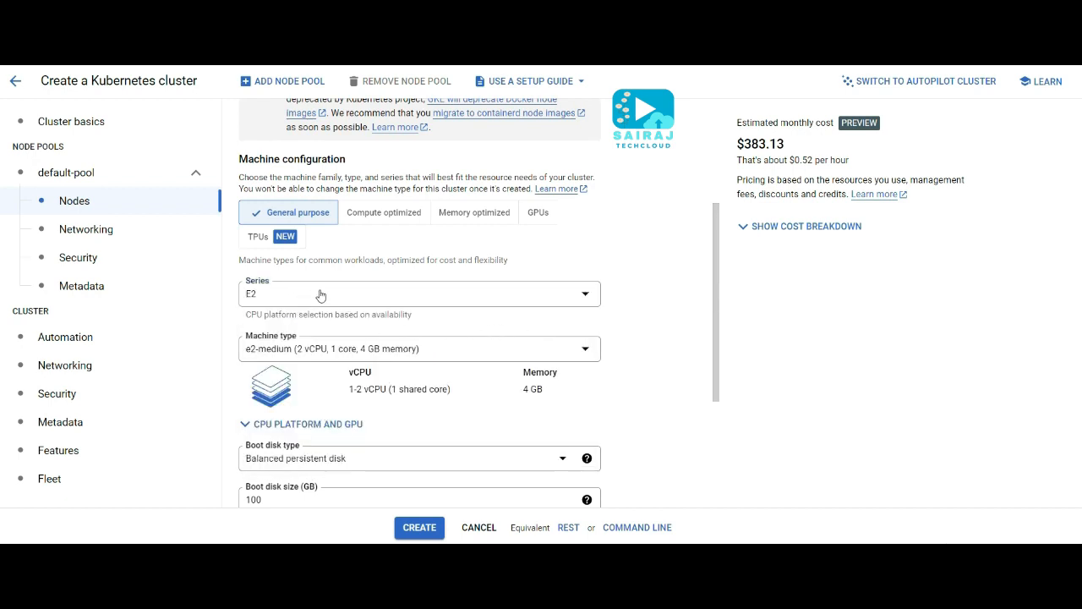
pyautogui.click(352, 296)
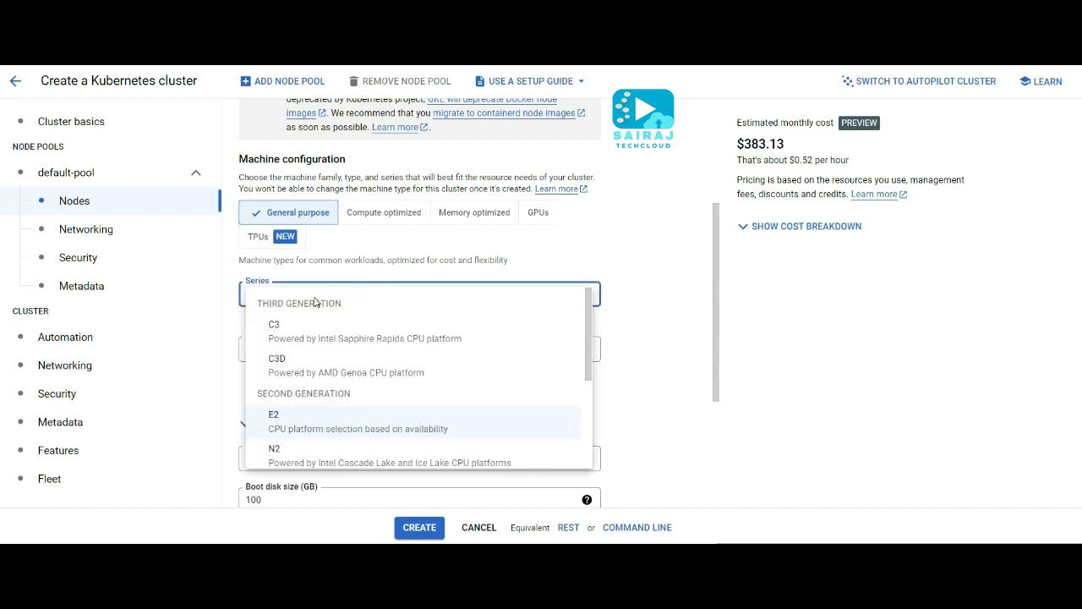
pyautogui.click(644, 355)
pyautogui.scroll(-1, 414, 346)
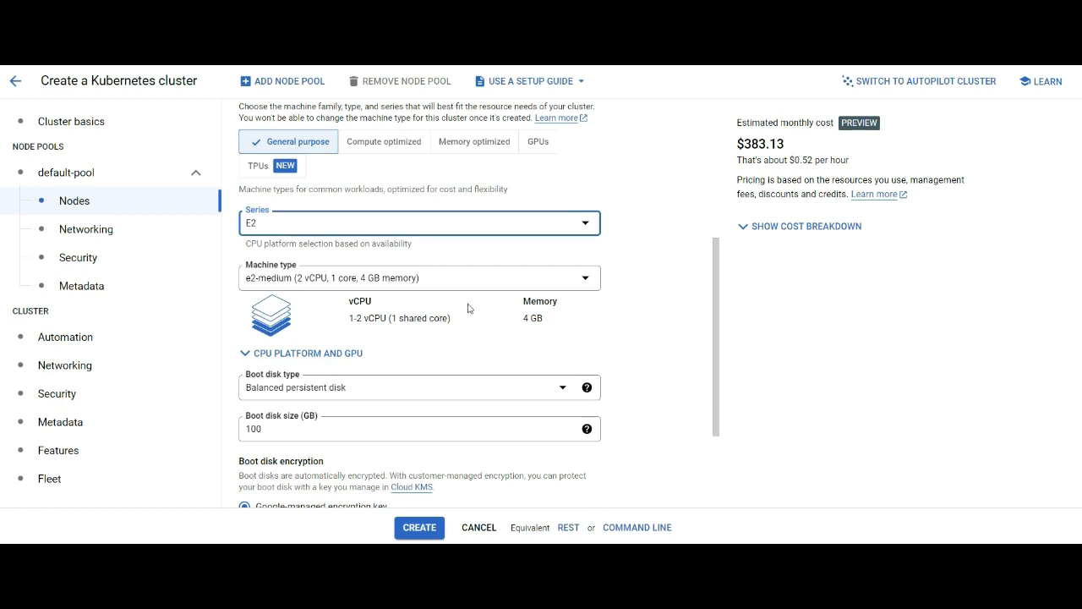
# Step: Try the customer-managed encryption key (CMEK) option for boot disk encryption, and switch back to the Google-managed encryption key
pyautogui.scroll(-3, 642, 323)
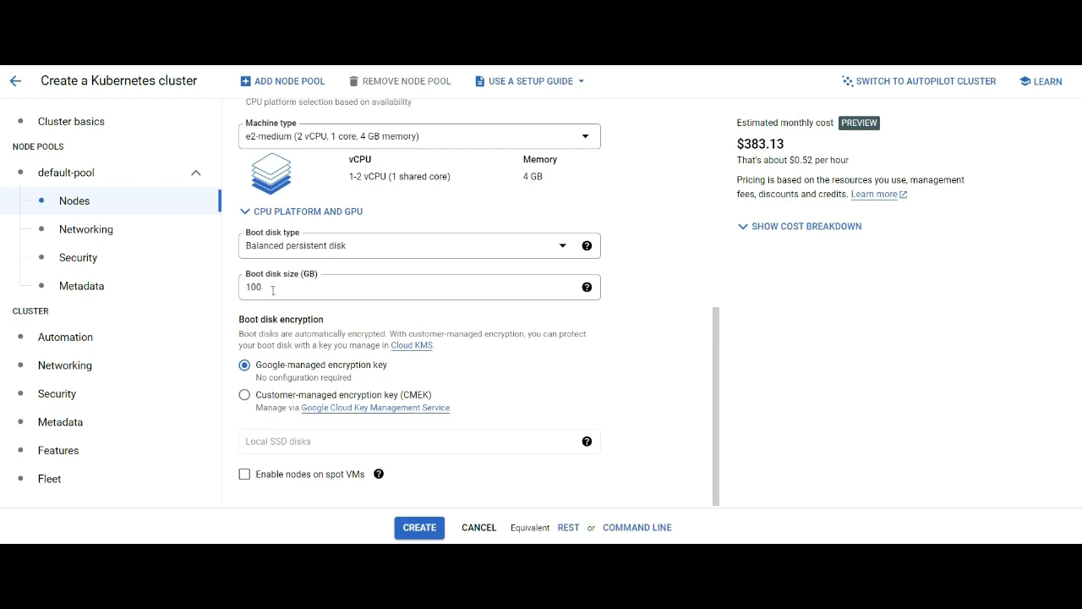
pyautogui.scroll(-1, 279, 286)
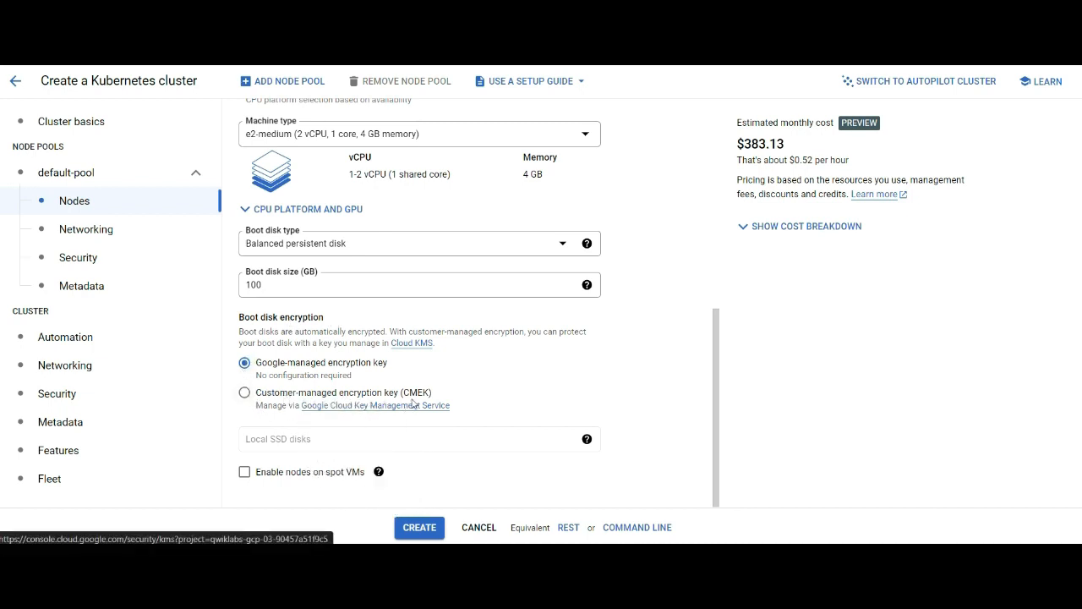
pyautogui.click(254, 390)
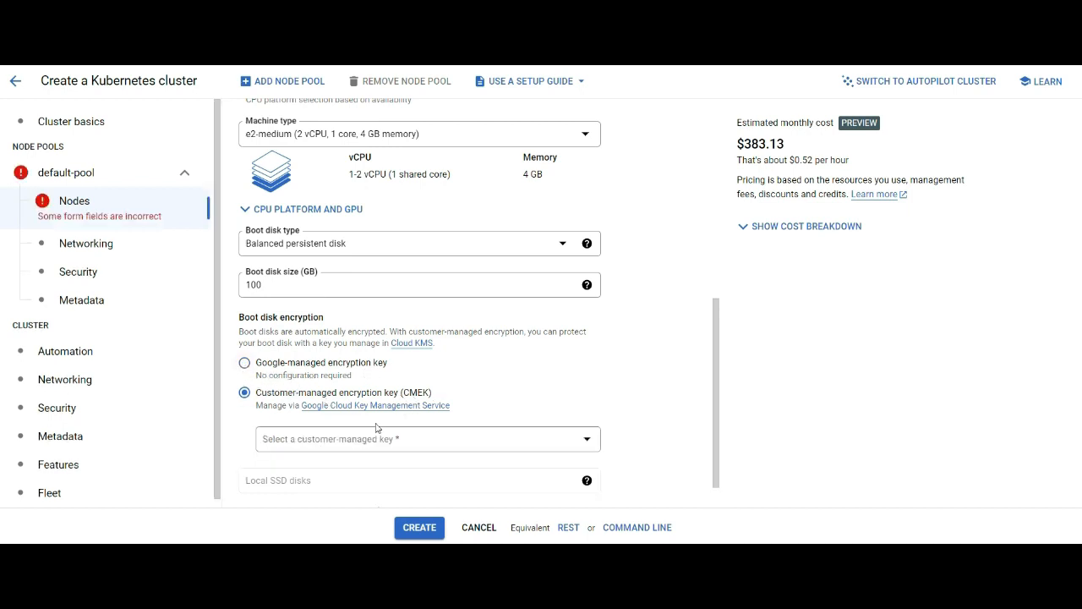
pyautogui.click(245, 366)
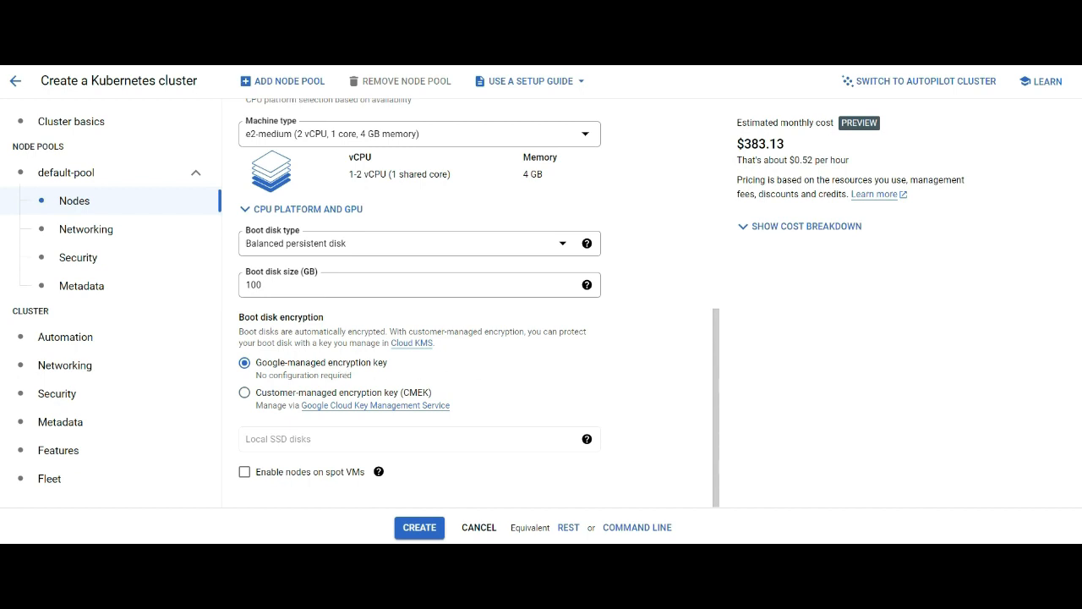
# Step: Review the default-pool's node networking settings, including the Pods-per-node limit, network tags and Pod address range
pyautogui.click(85, 228)
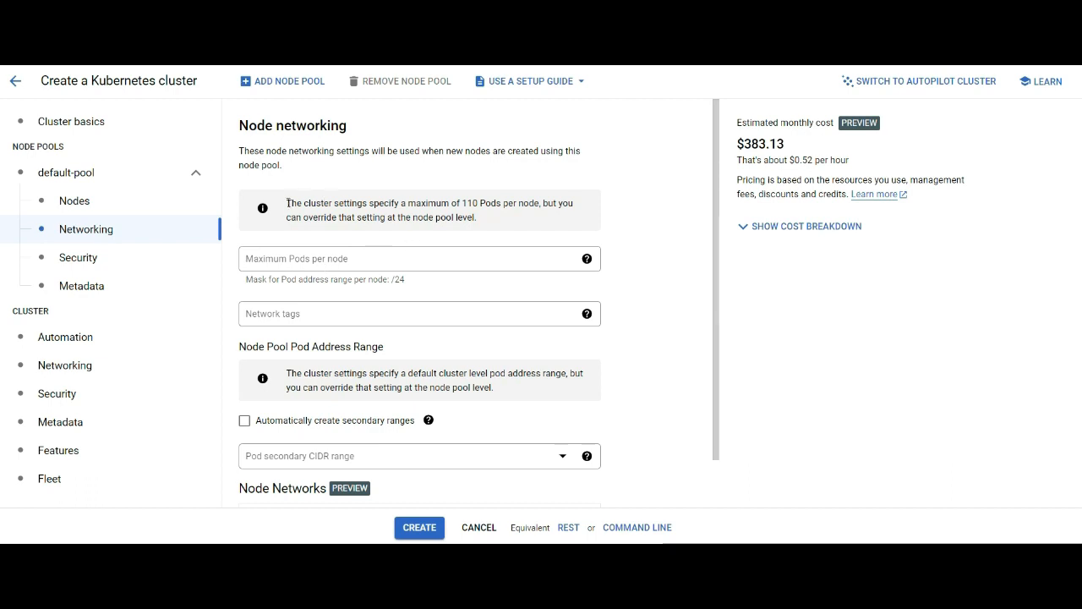
pyautogui.moveTo(287, 203); pyautogui.dragTo(507, 207)
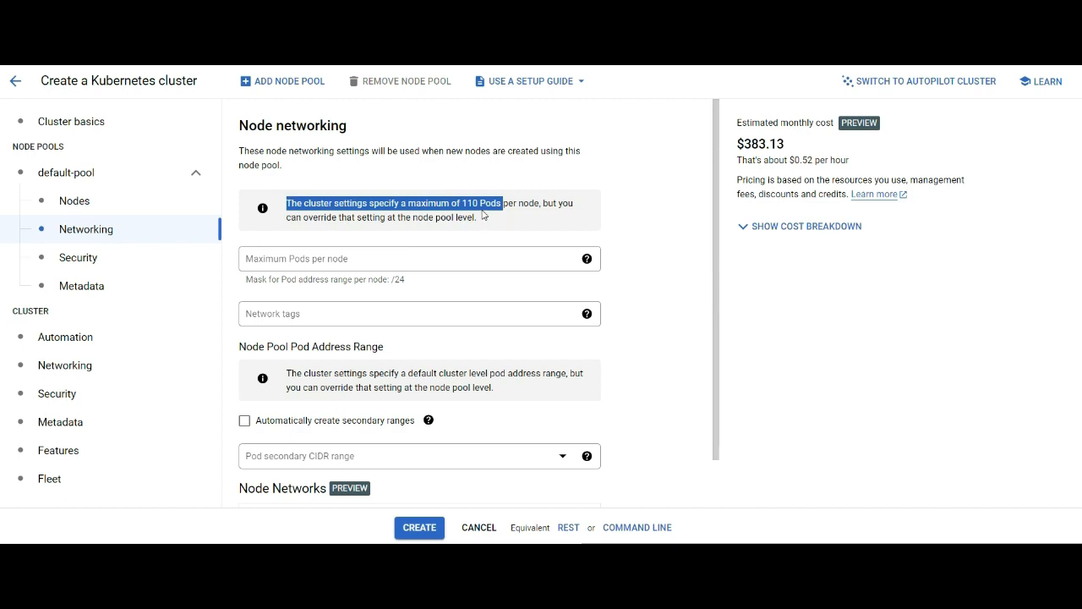
pyautogui.click(650, 210)
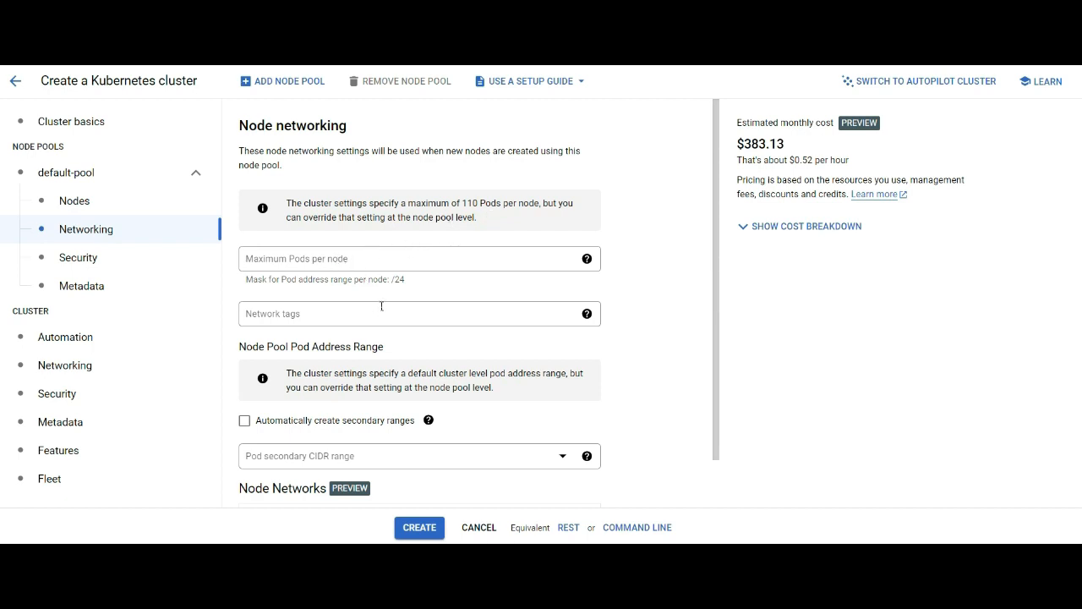
pyautogui.scroll(-1, 381, 306)
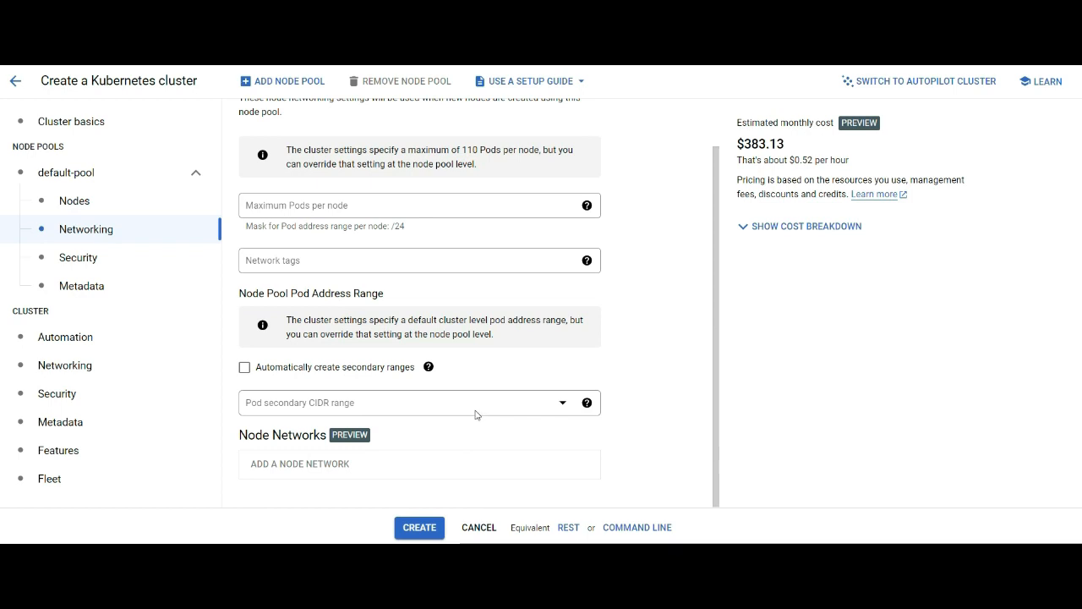
pyautogui.scroll(1, 476, 414)
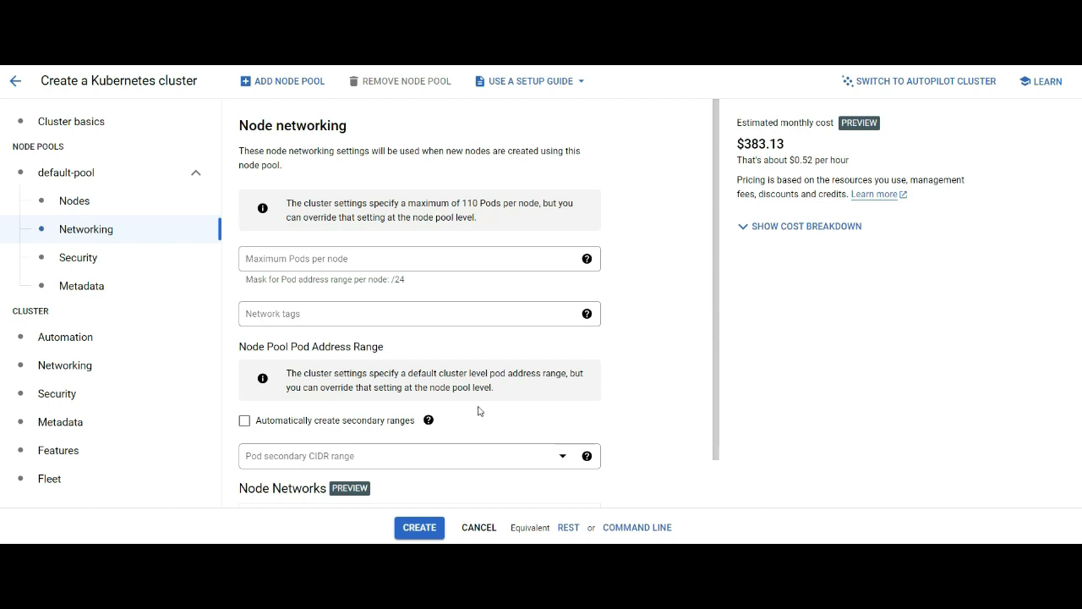
# Step: Review the default-pool's node security settings and its node metadata, including labels, taints and GCE instance metadata
pyautogui.click(66, 255)
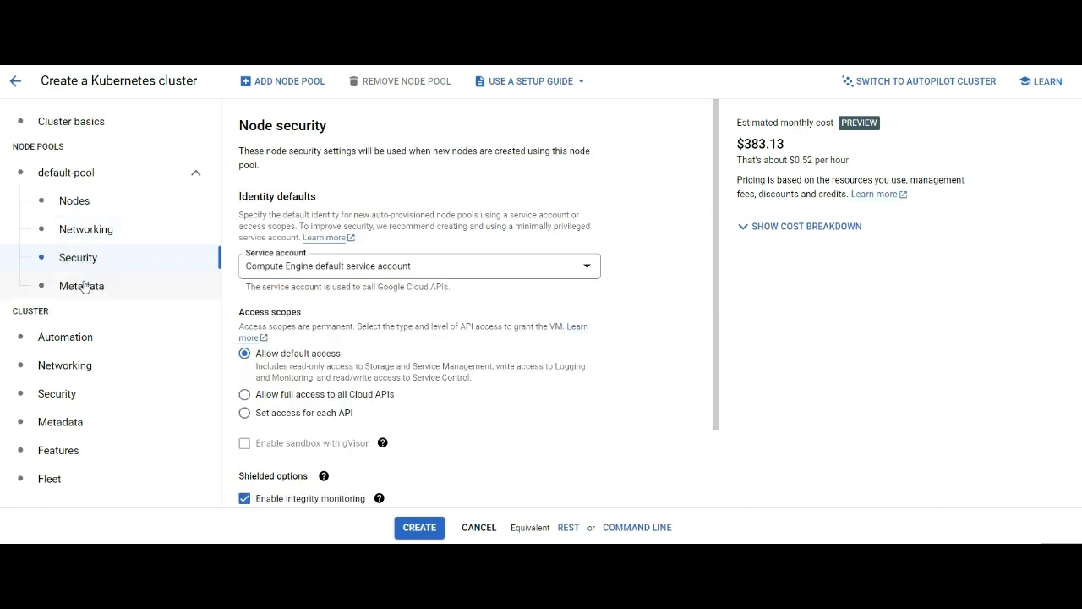
pyautogui.scroll(-1, 247, 203)
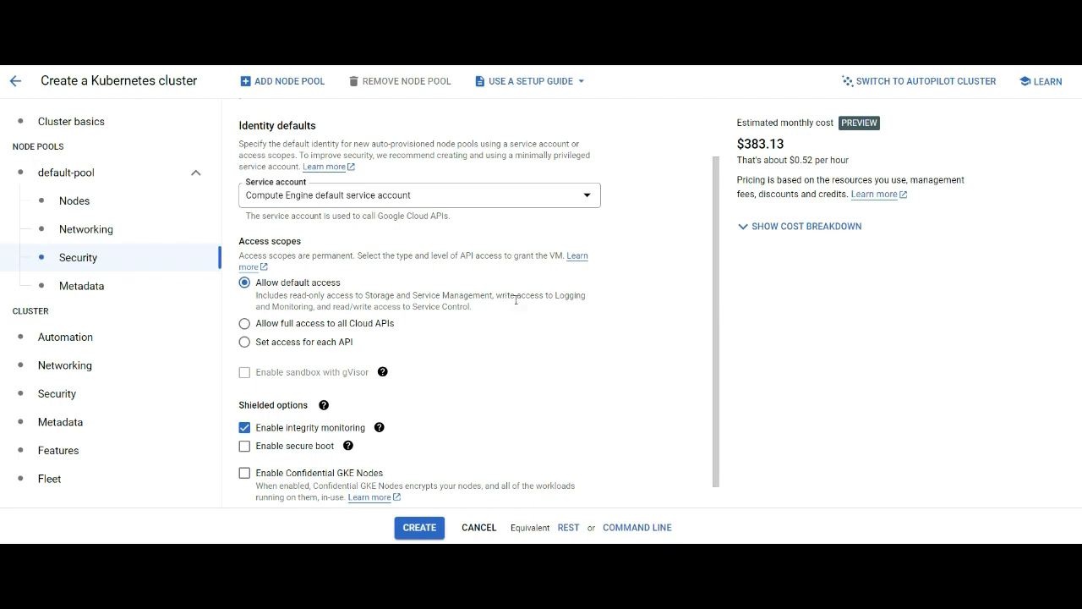
pyautogui.scroll(-1, 516, 300)
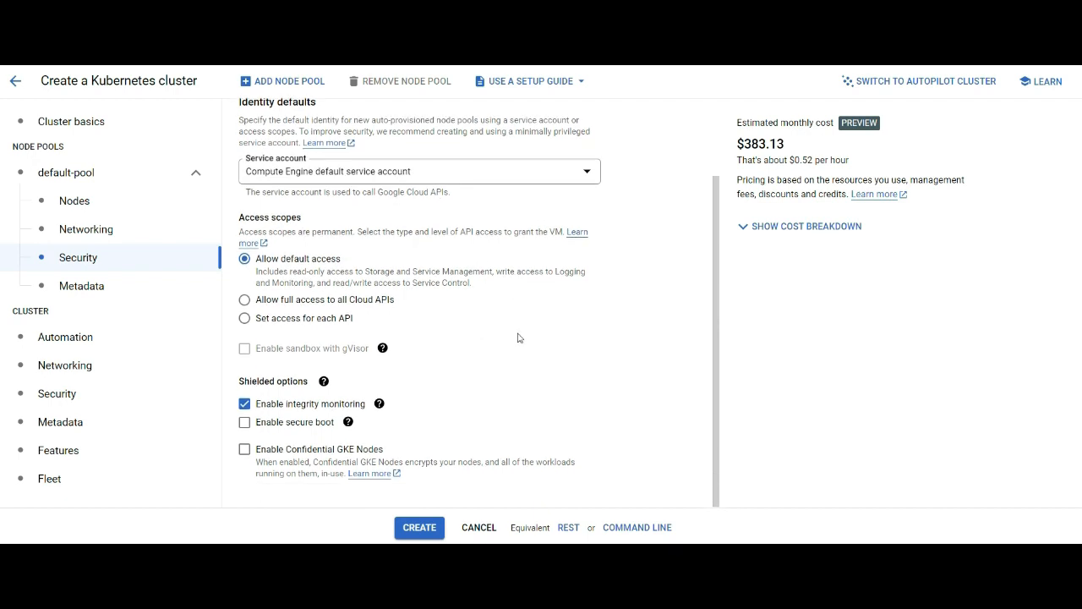
pyautogui.click(90, 290)
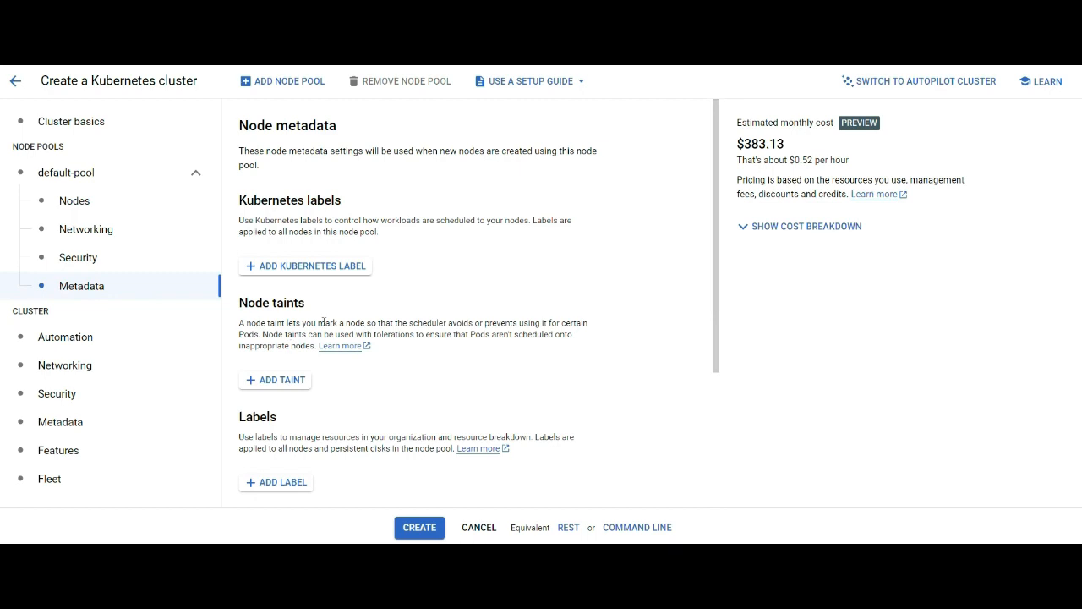
pyautogui.scroll(-3, 453, 333)
pyautogui.scroll(-1, 278, 338)
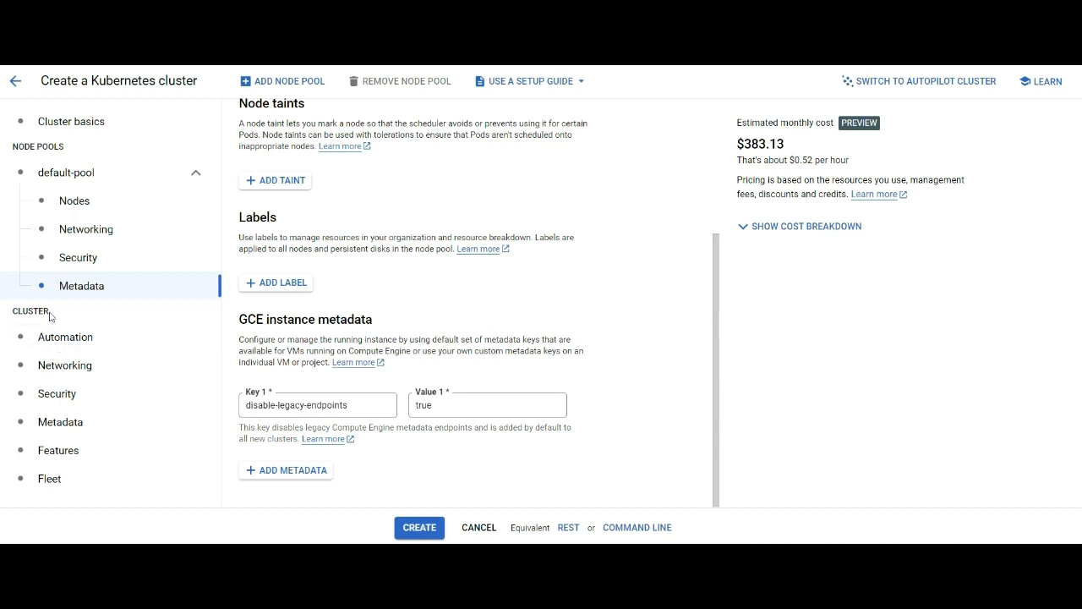
# Step: Enable the maintenance window in the cluster's automation settings and read its minimum availability requirement
pyautogui.moveTo(49, 314); pyautogui.dragTo(12, 312)
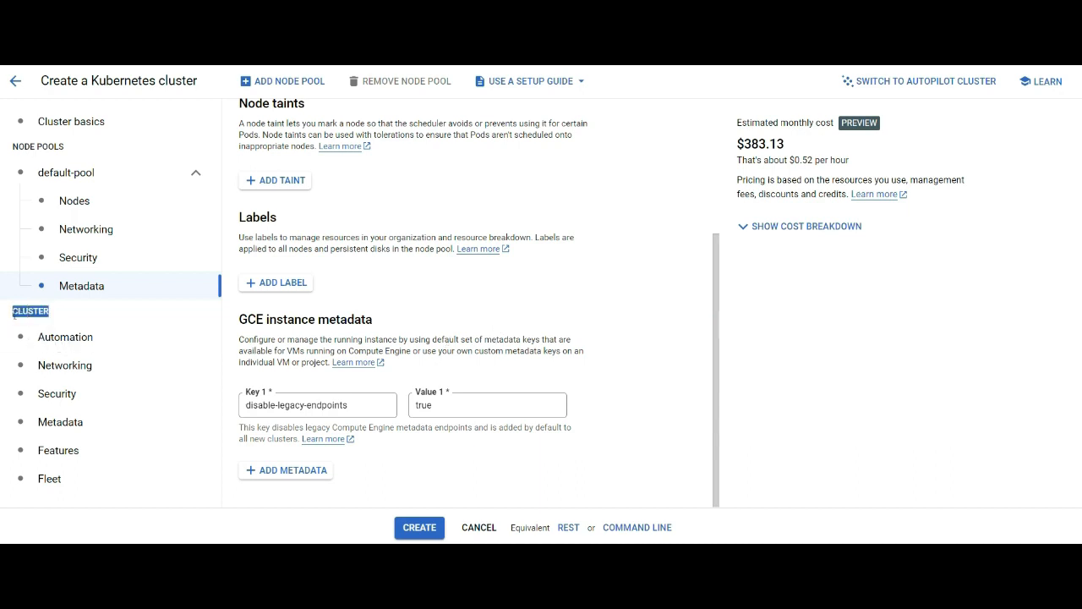
pyautogui.click(66, 344)
pyautogui.click(66, 342)
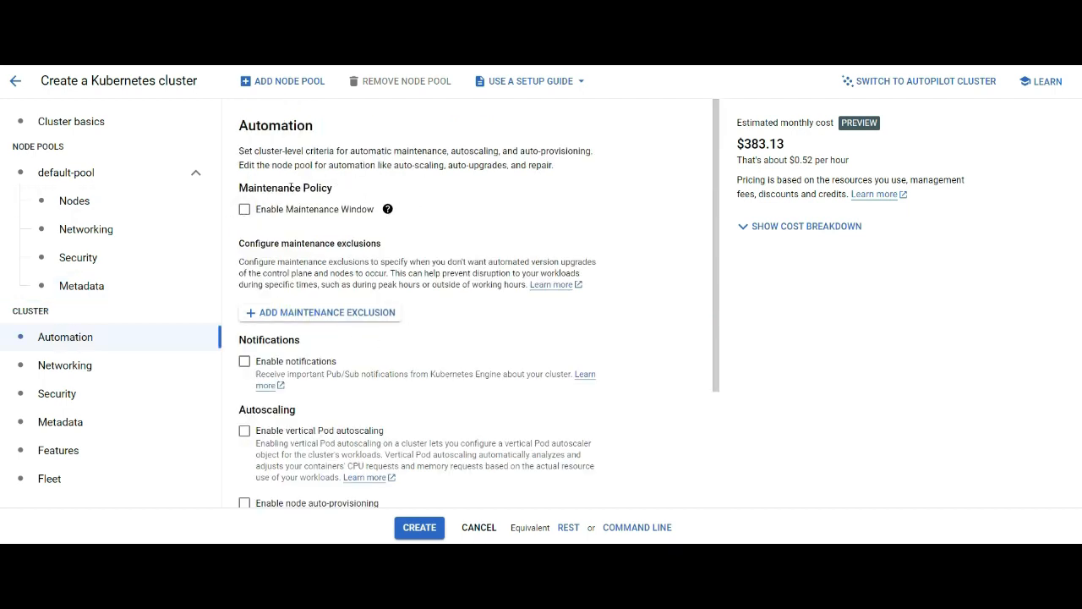
pyautogui.moveTo(336, 193); pyautogui.dragTo(241, 184)
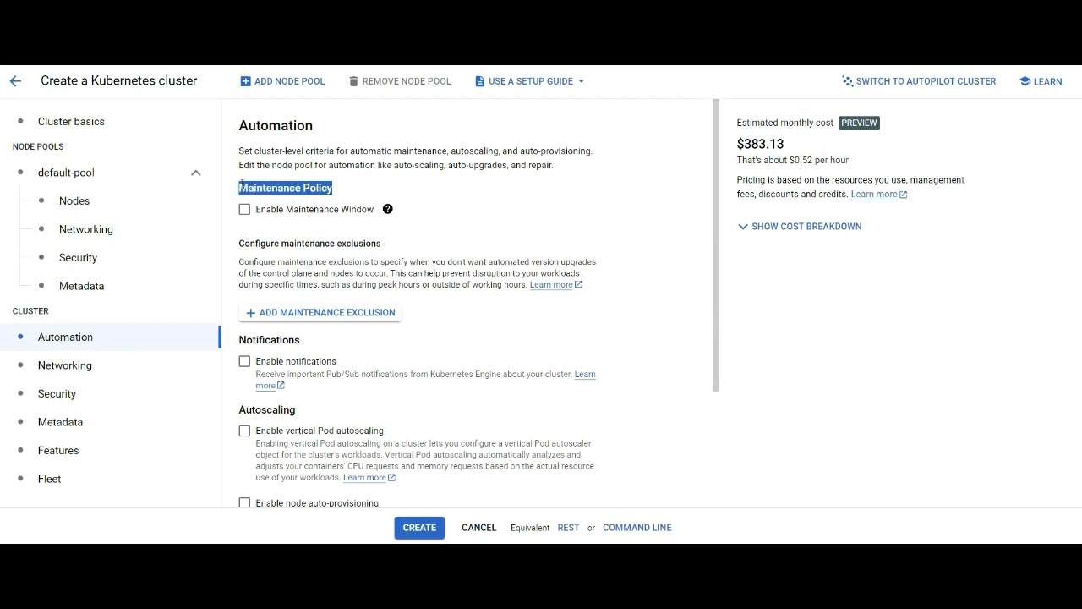
pyautogui.click(515, 210)
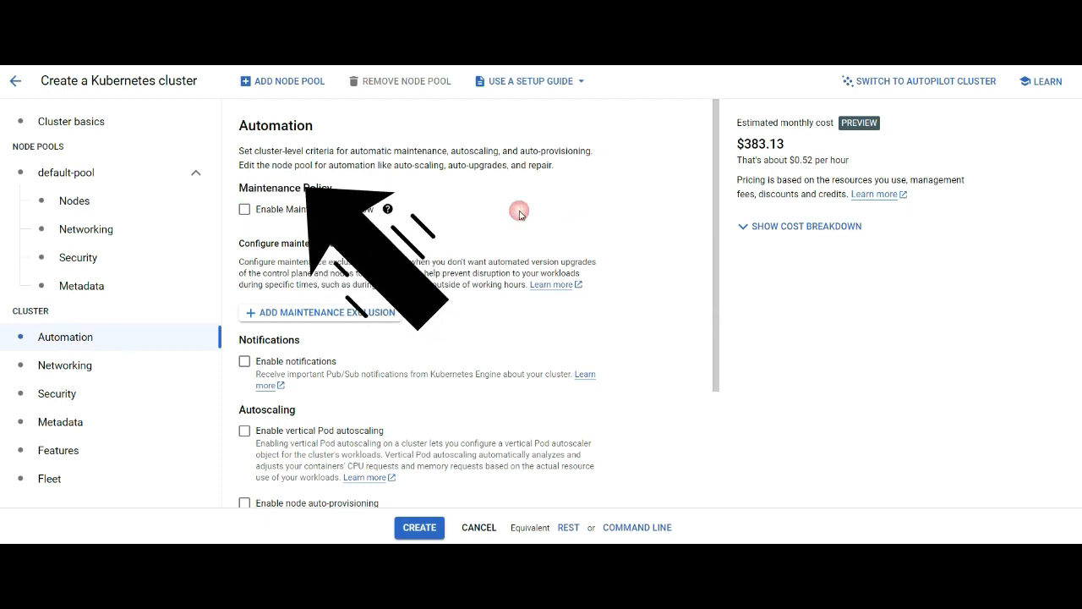
pyautogui.click(244, 211)
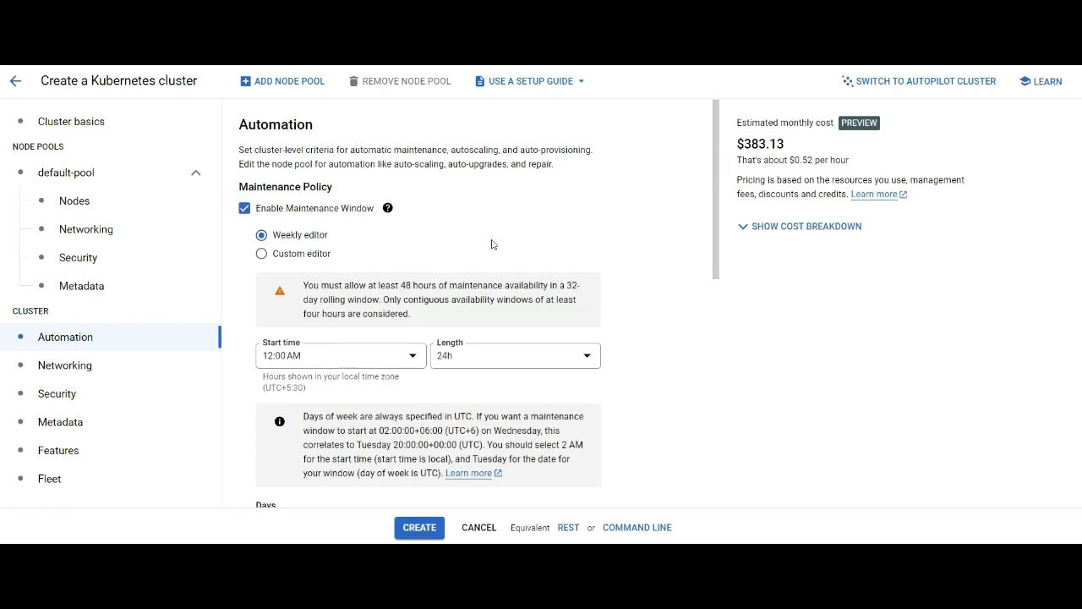
pyautogui.scroll(-1, 492, 243)
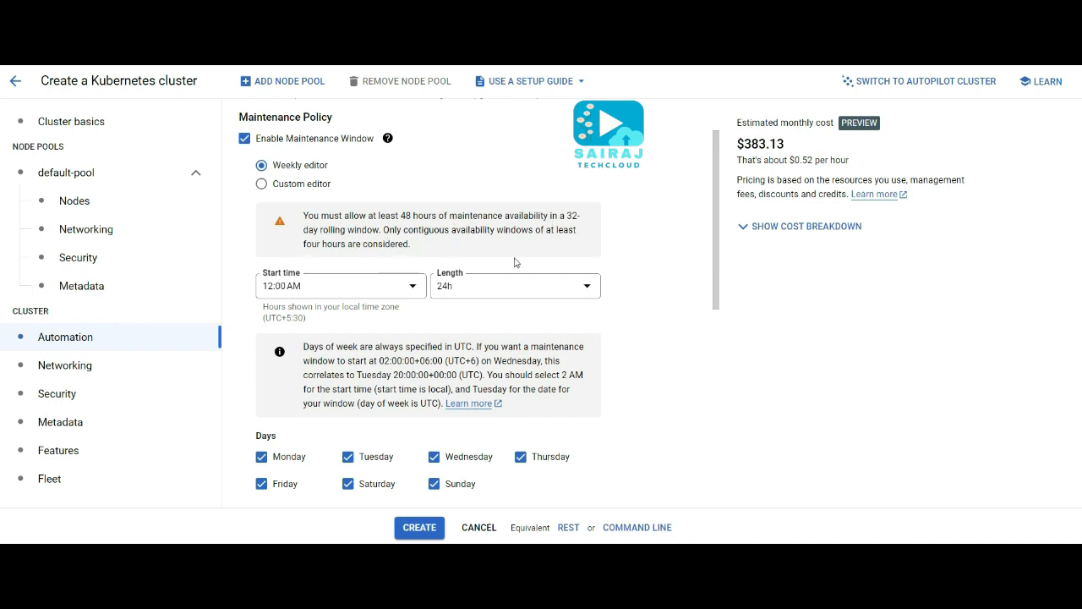
pyautogui.moveTo(385, 234); pyautogui.dragTo(303, 216)
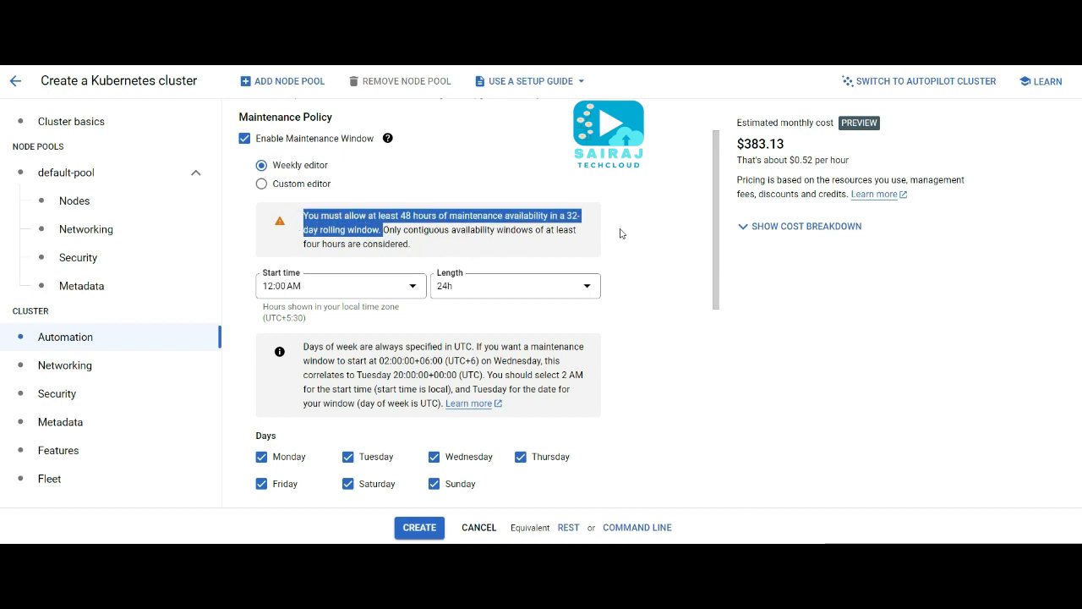
pyautogui.click(652, 242)
# Step: Limit the weekly maintenance window to Saturday and Sunday by clearing Monday through Friday
pyautogui.scroll(-1, 543, 265)
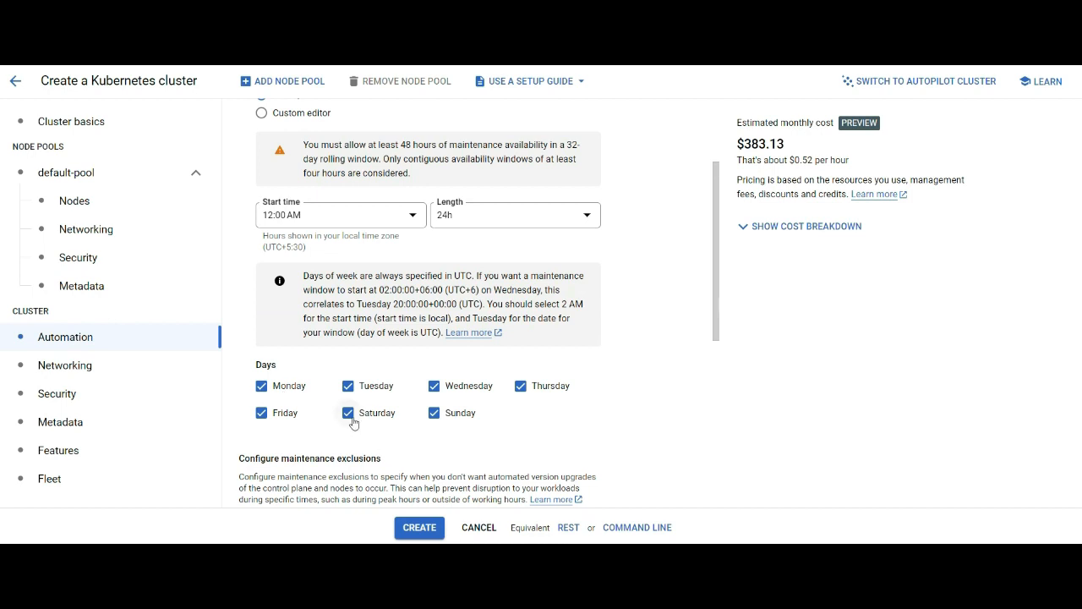
pyautogui.click(261, 385)
pyautogui.click(348, 385)
pyautogui.click(434, 386)
pyautogui.click(521, 387)
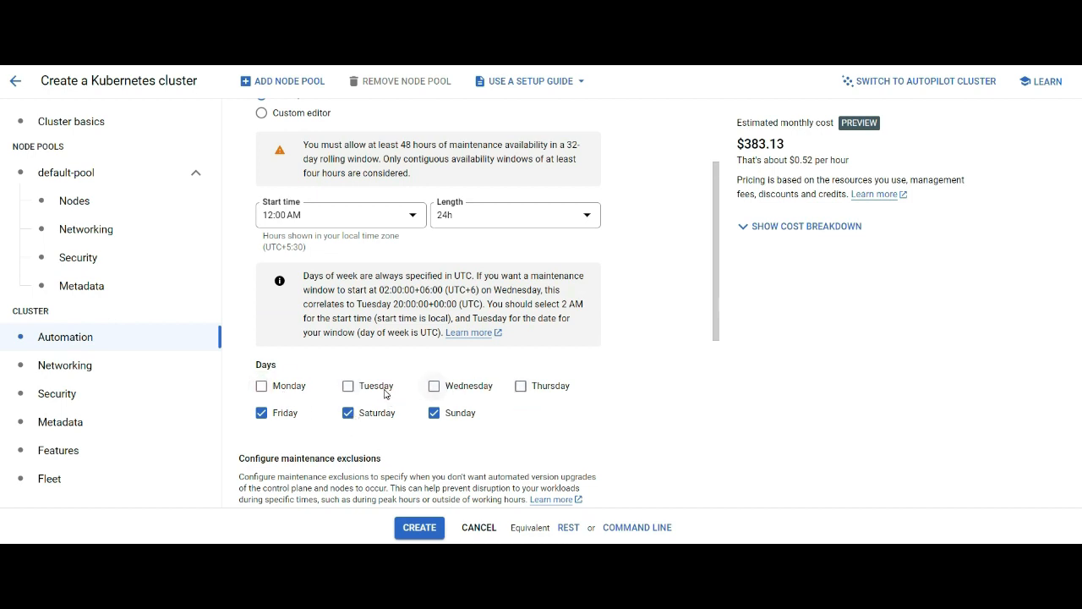
pyautogui.click(262, 414)
pyautogui.scroll(-1, 534, 422)
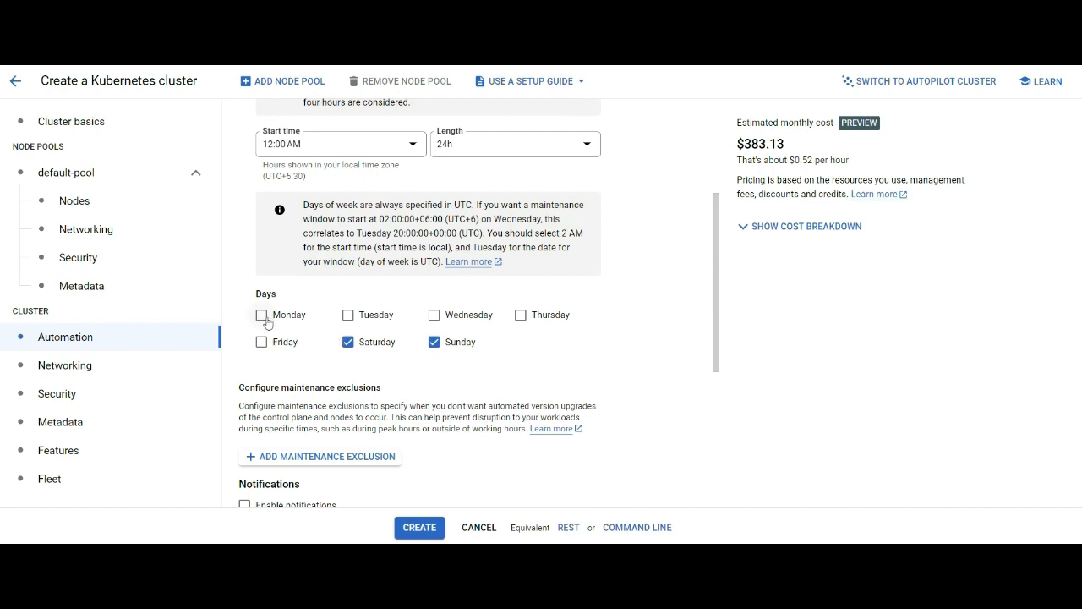
# Step: Enable vertical Pod autoscaling and node auto-provisioning in the cluster's automation settings
pyautogui.scroll(-4, 424, 325)
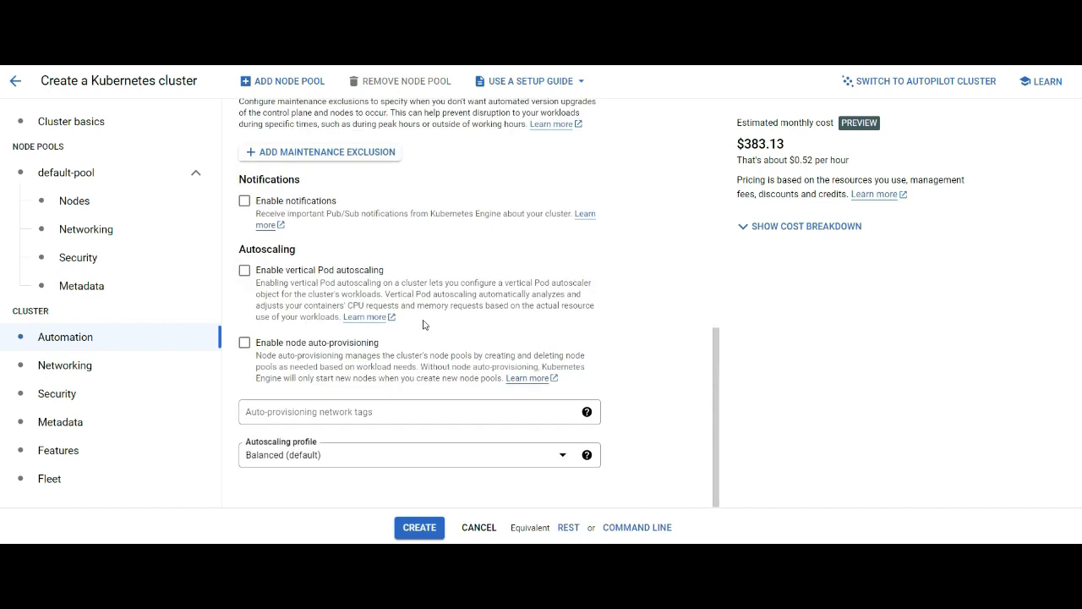
pyautogui.click(244, 271)
pyautogui.click(244, 342)
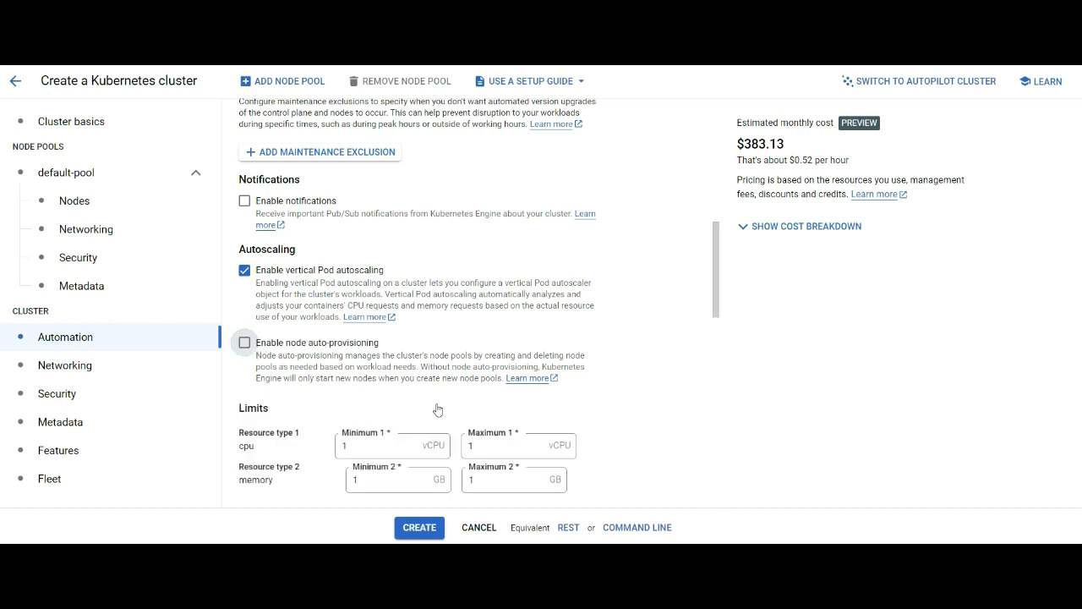
# Step: Review the node auto-provisioning resource limits, service account, access scopes, upgrade strategy, node pool locations and autoscaling profile
pyautogui.scroll(-1, 380, 390)
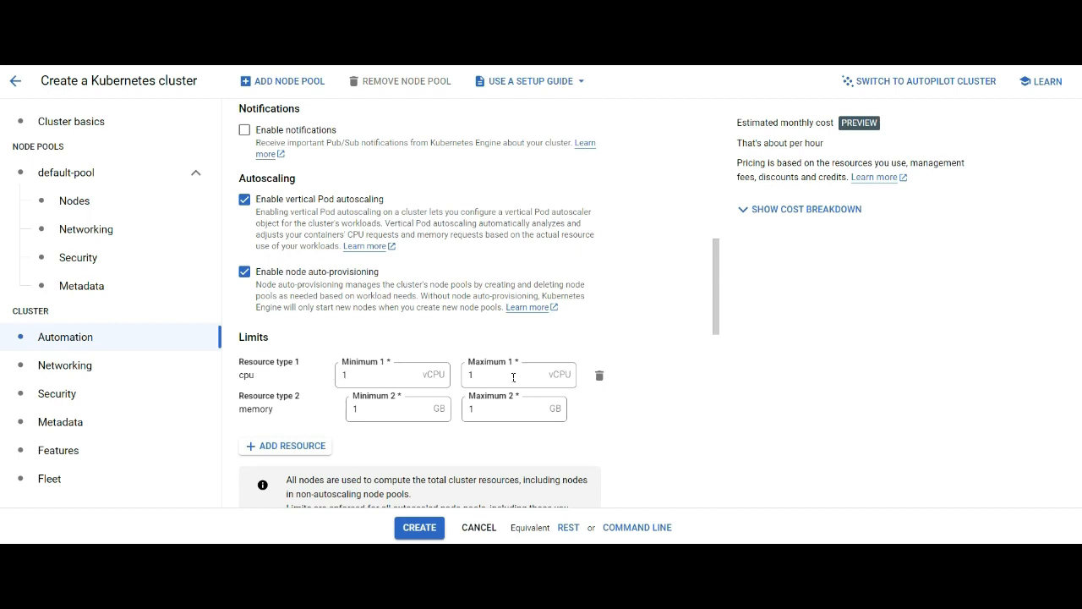
pyautogui.scroll(-1, 413, 437)
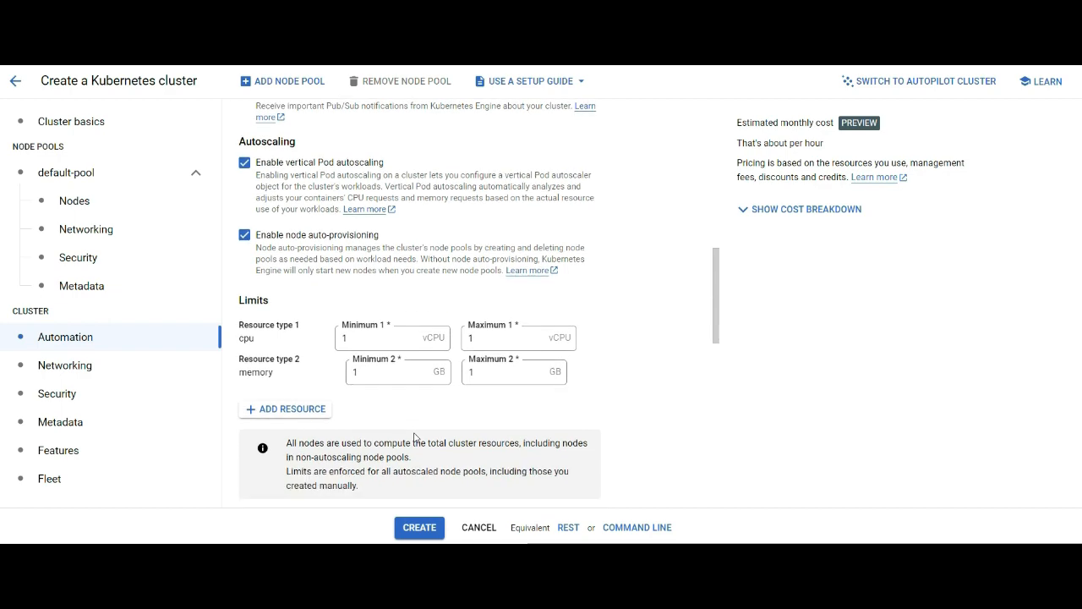
pyautogui.scroll(1, 413, 437)
pyautogui.scroll(-1, 376, 284)
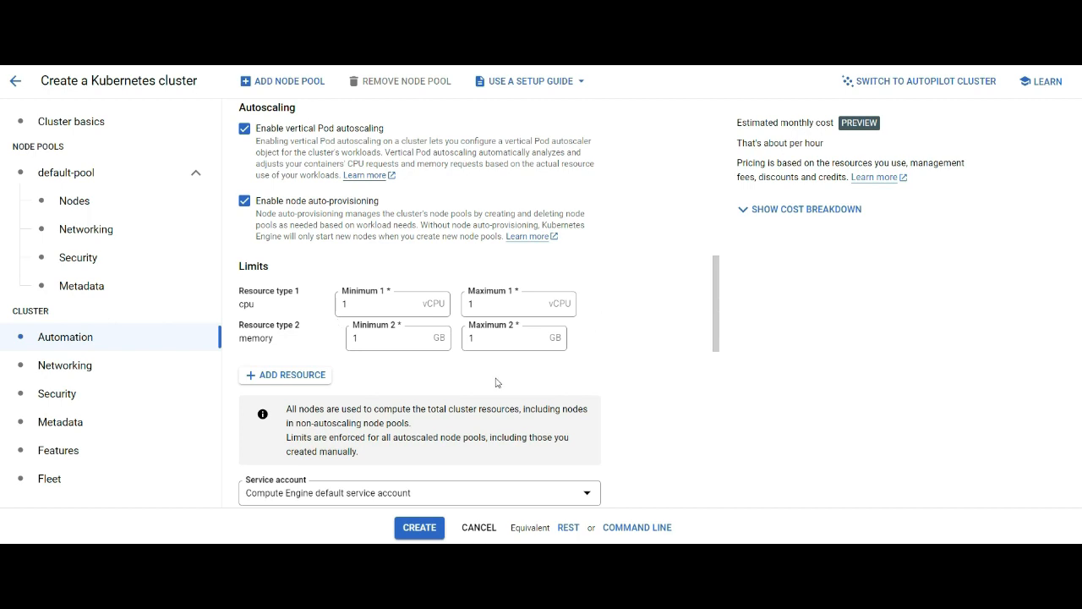
pyautogui.scroll(-2, 498, 309)
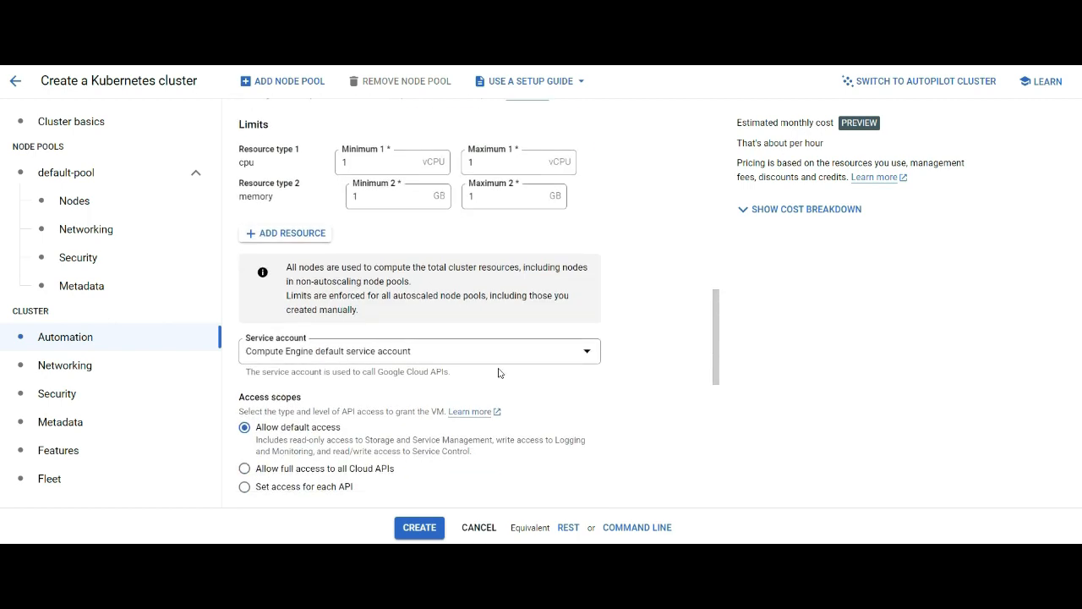
pyautogui.scroll(-1, 498, 372)
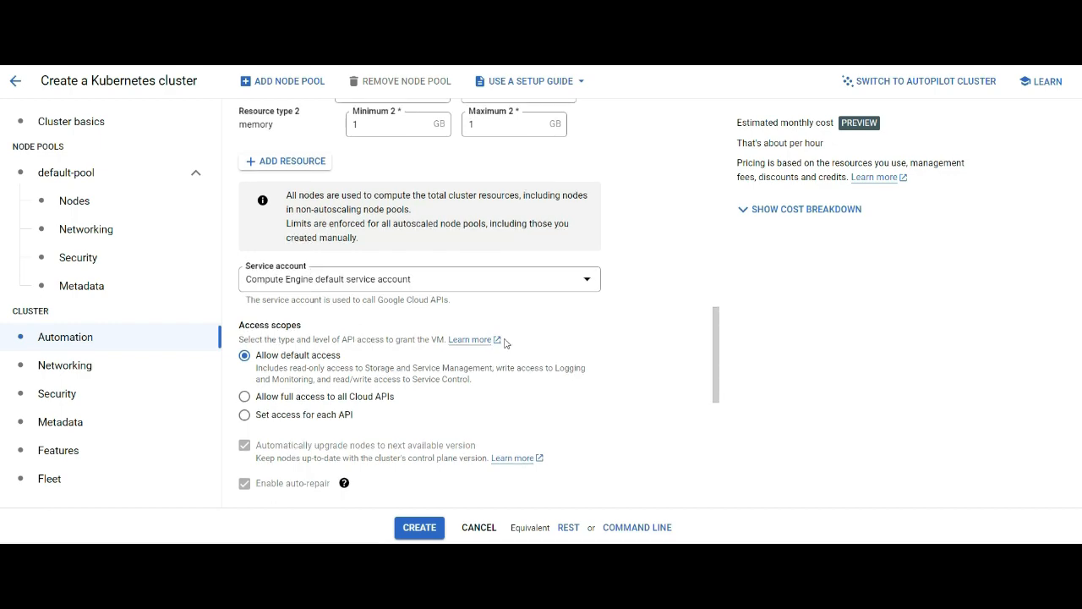
pyautogui.scroll(-5, 502, 343)
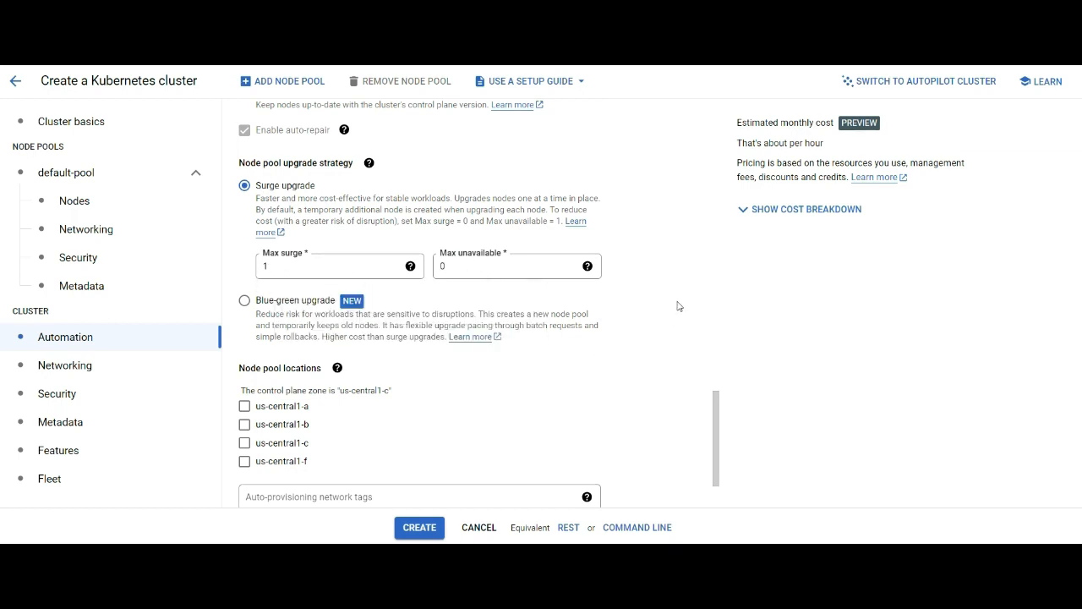
pyautogui.scroll(-1, 677, 306)
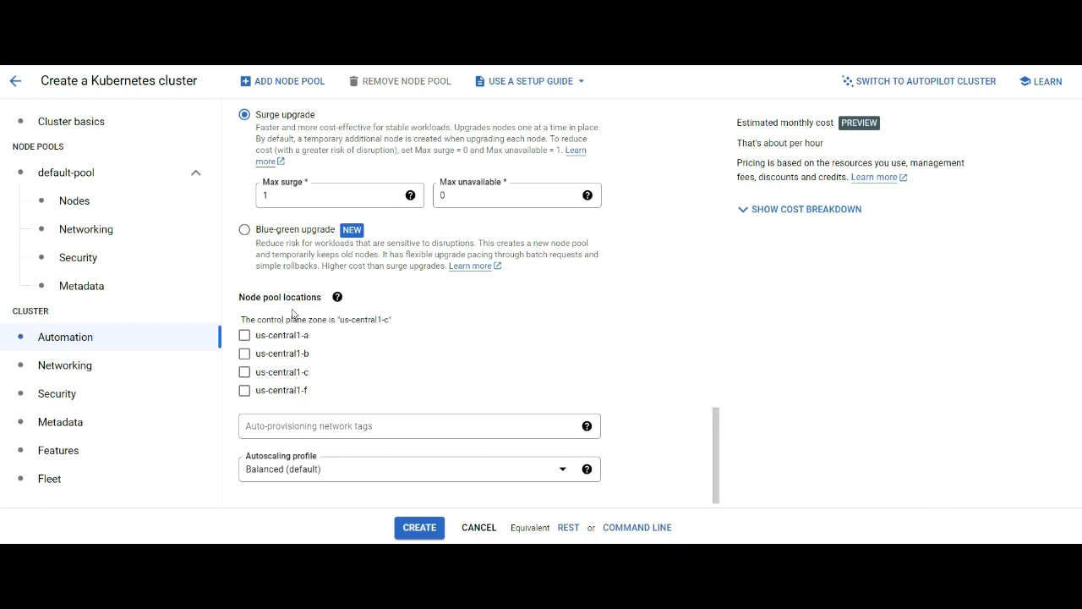
pyautogui.scroll(-1, 478, 381)
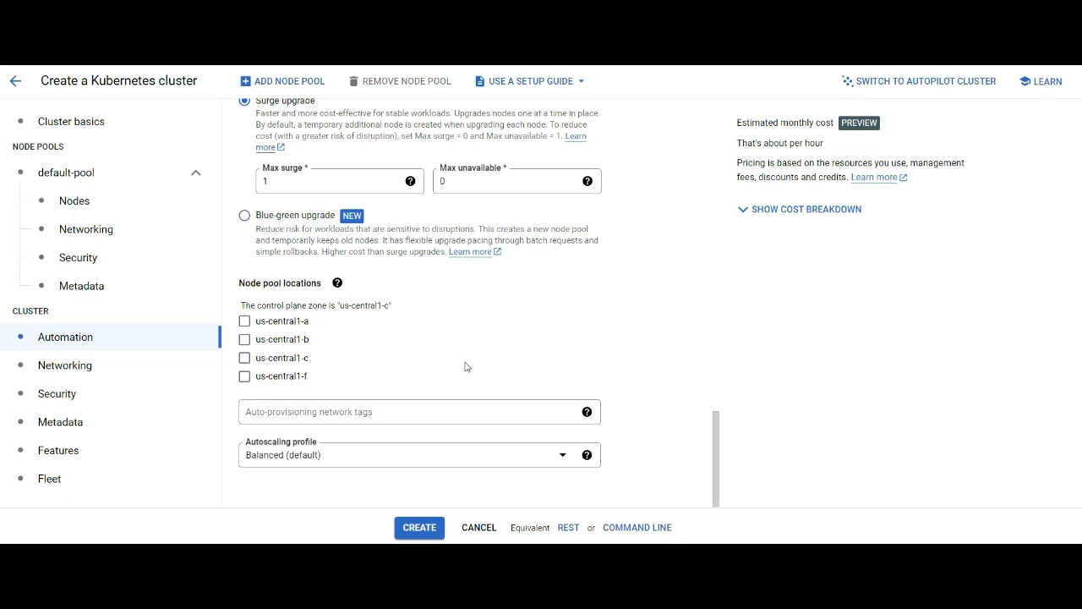
# Step: Recheck the automation settings from the maintenance policy through to the autoscaling options and resource limits
pyautogui.scroll(15, 465, 366)
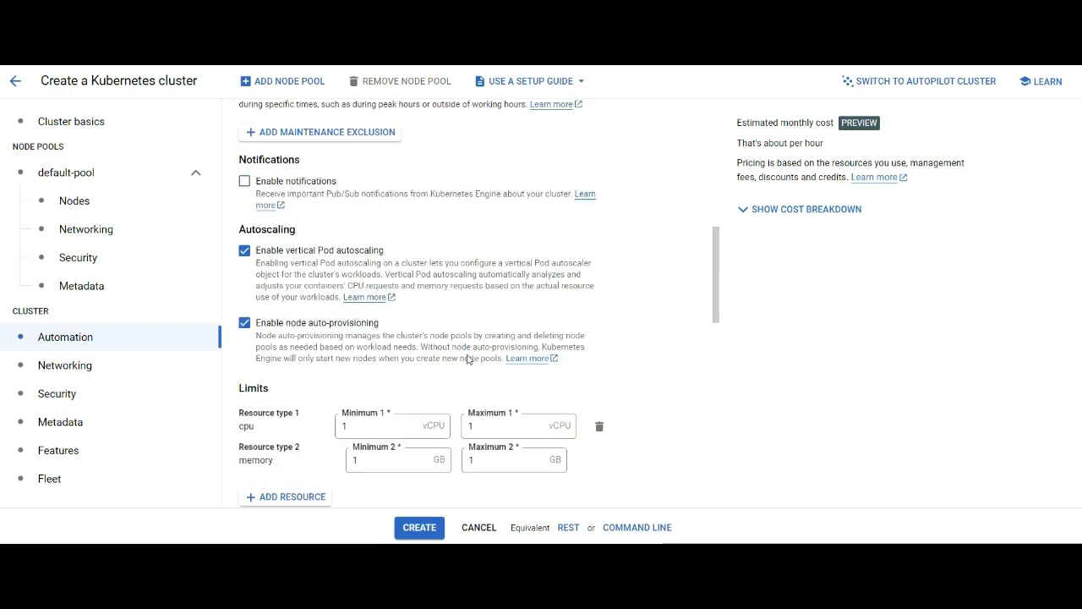
pyautogui.scroll(10, 468, 359)
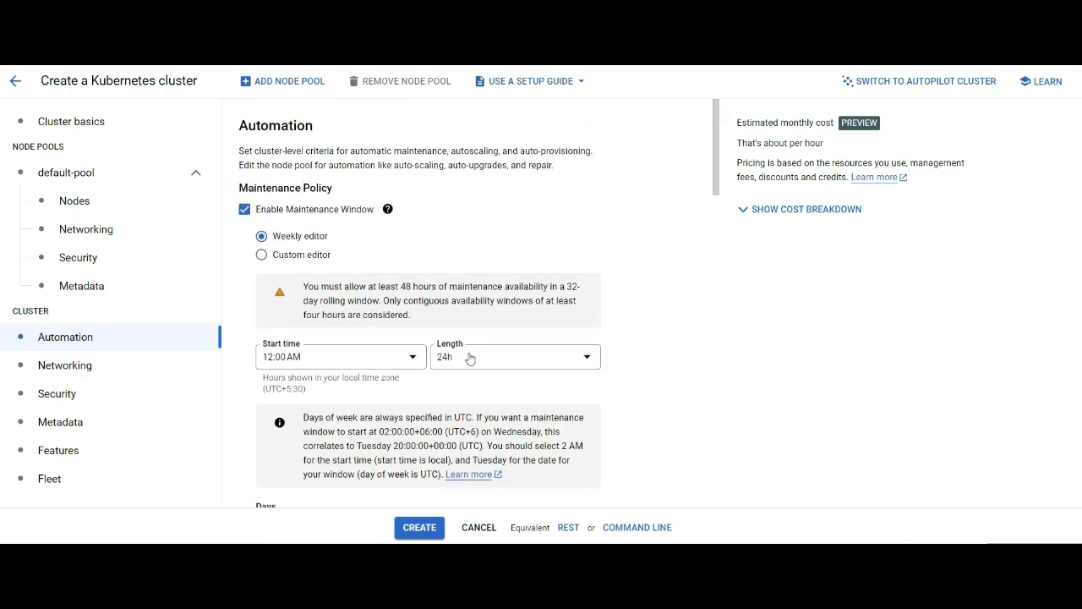
pyautogui.scroll(-3, 476, 313)
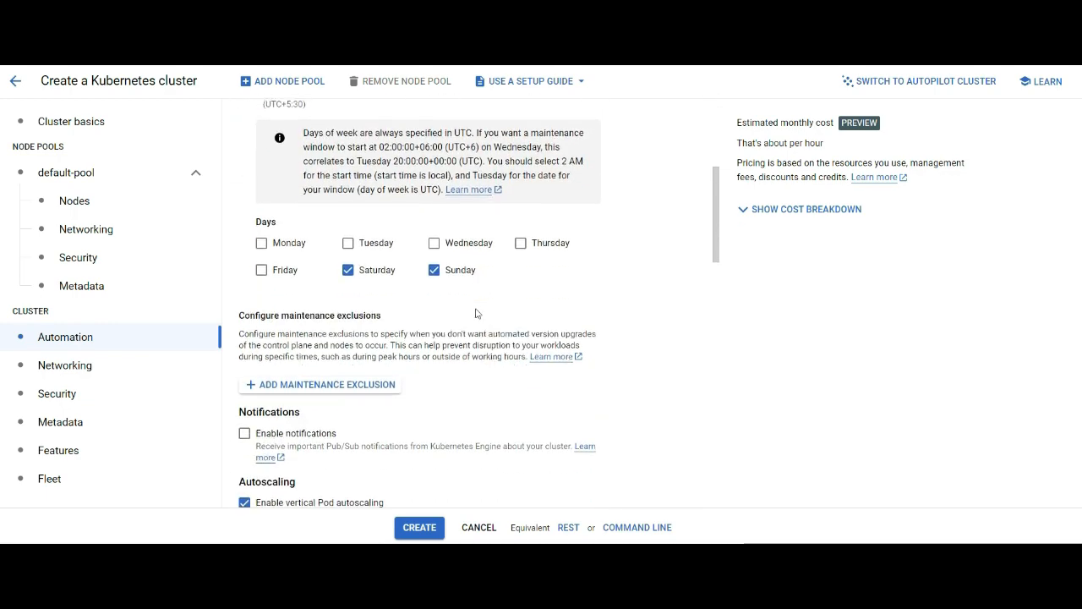
pyautogui.scroll(-2, 476, 314)
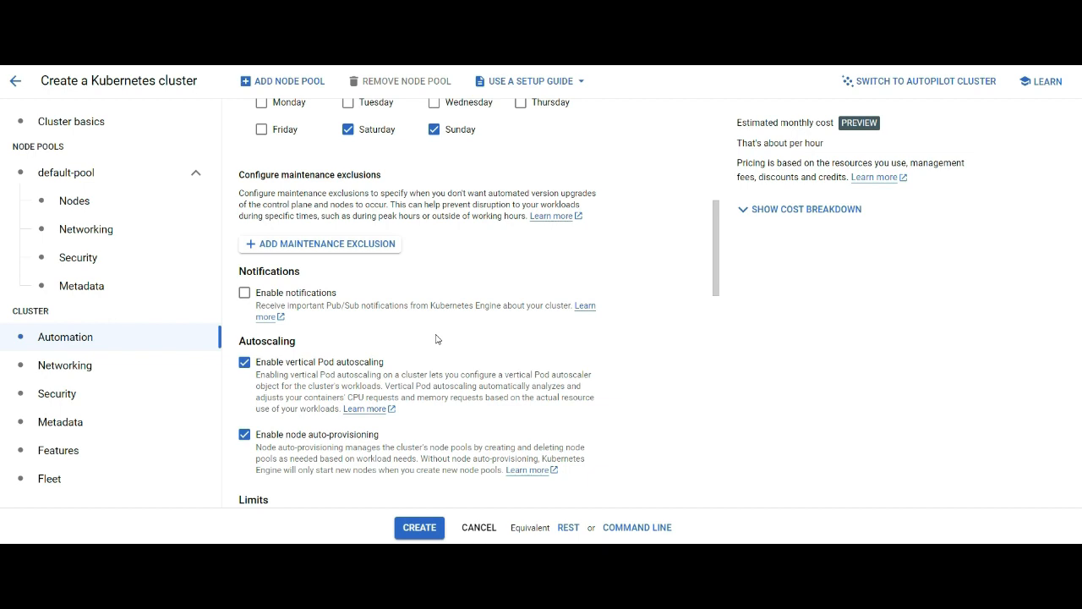
pyautogui.scroll(-2, 436, 339)
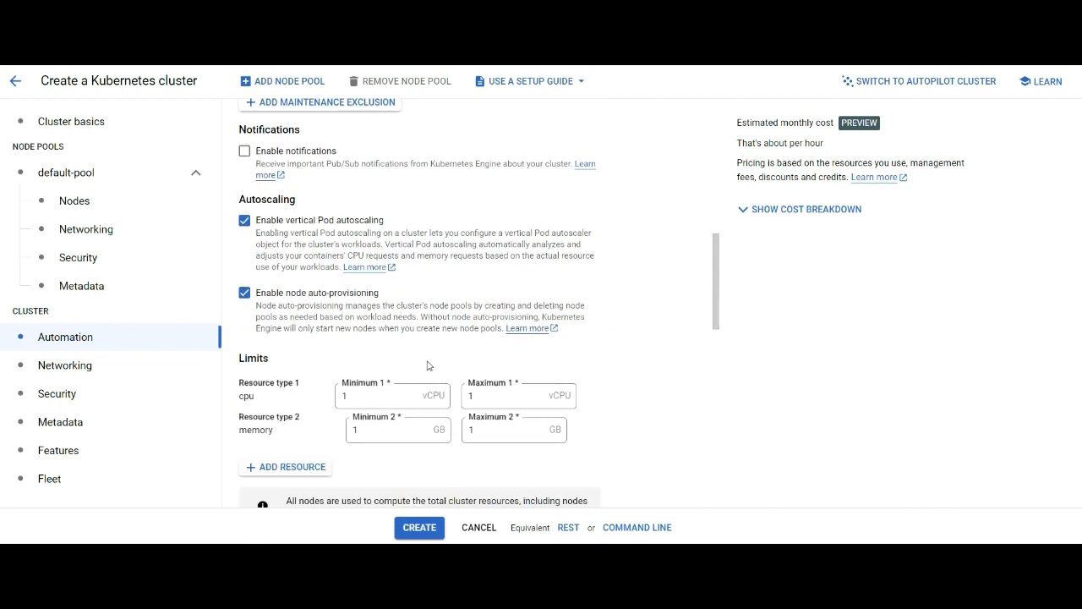
# Step: Review the cluster's networking settings from network access to DNS provider, and create the cluster
pyautogui.click(56, 366)
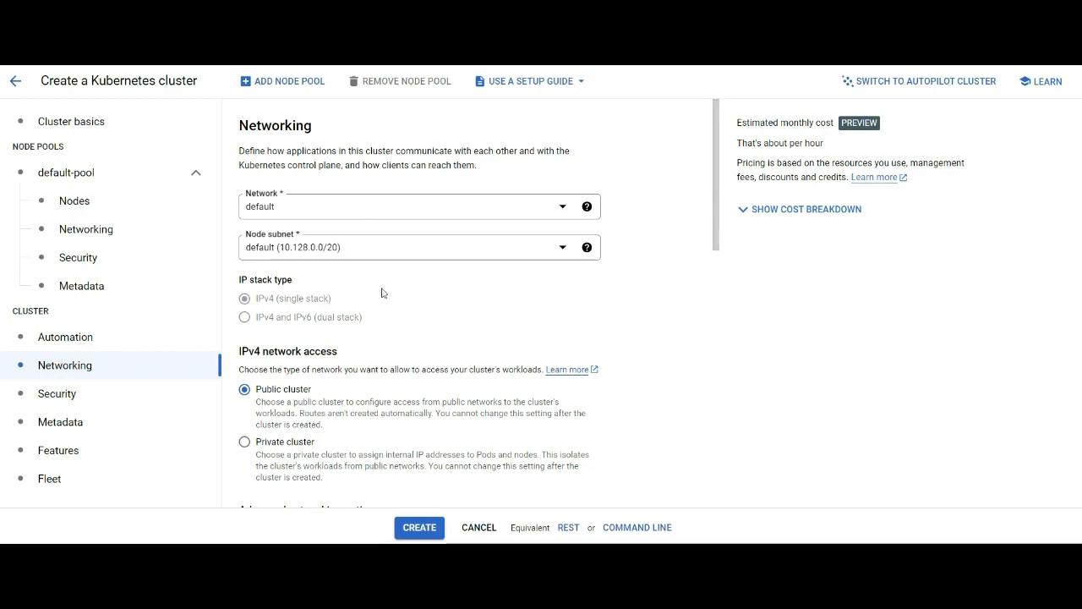
pyautogui.scroll(-3, 418, 320)
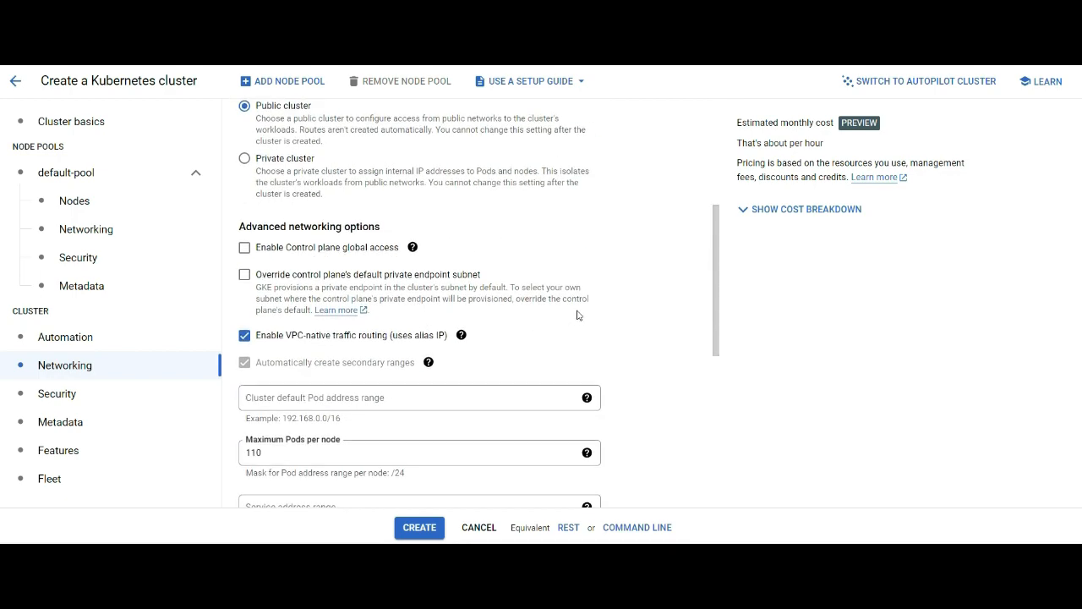
pyautogui.scroll(-3, 577, 314)
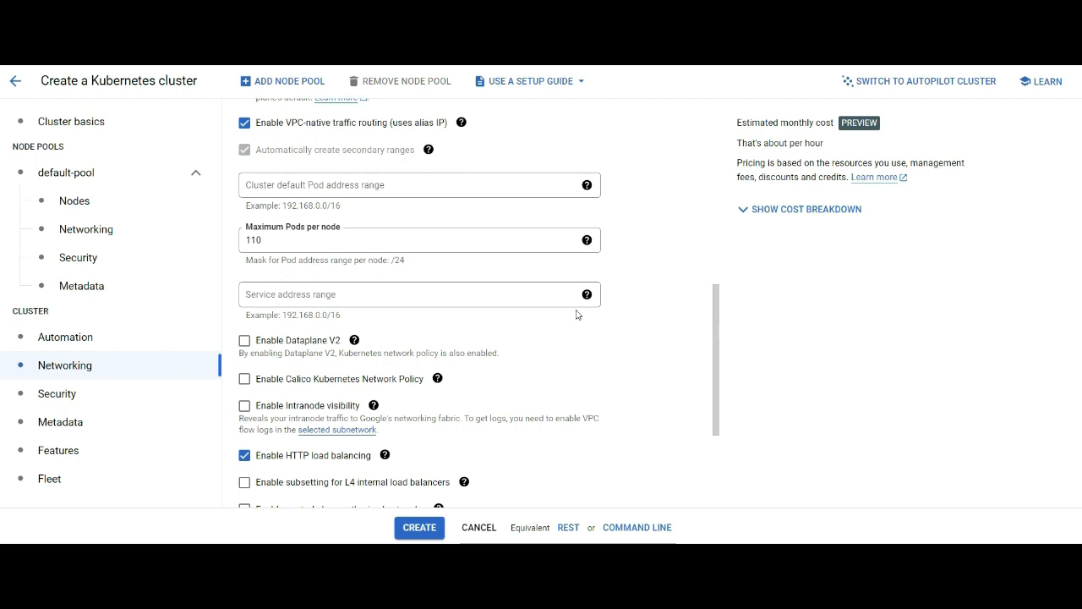
pyautogui.scroll(-3, 577, 314)
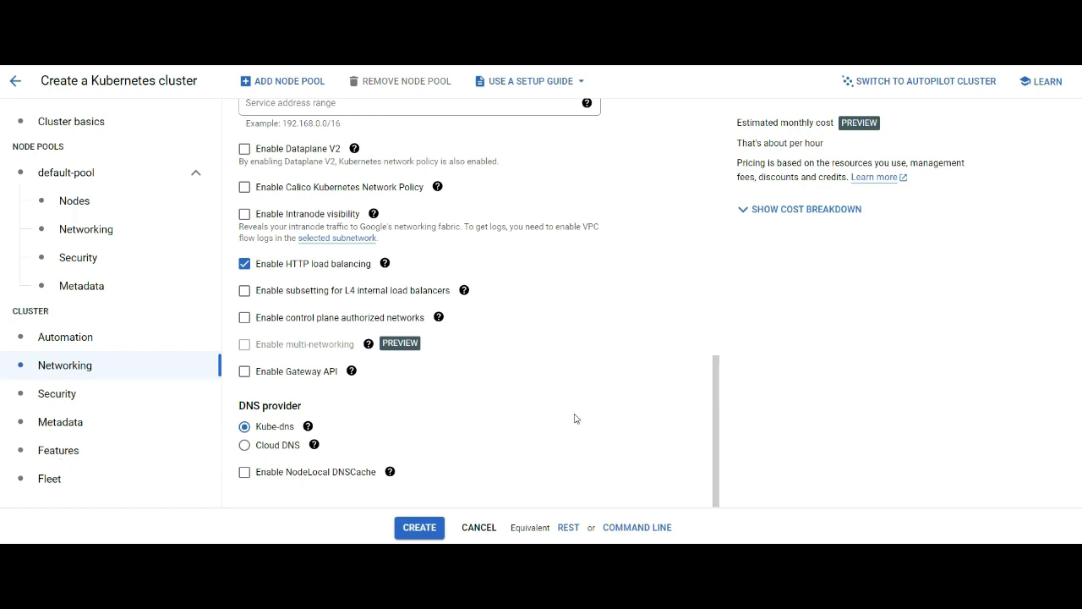
pyautogui.click(420, 529)
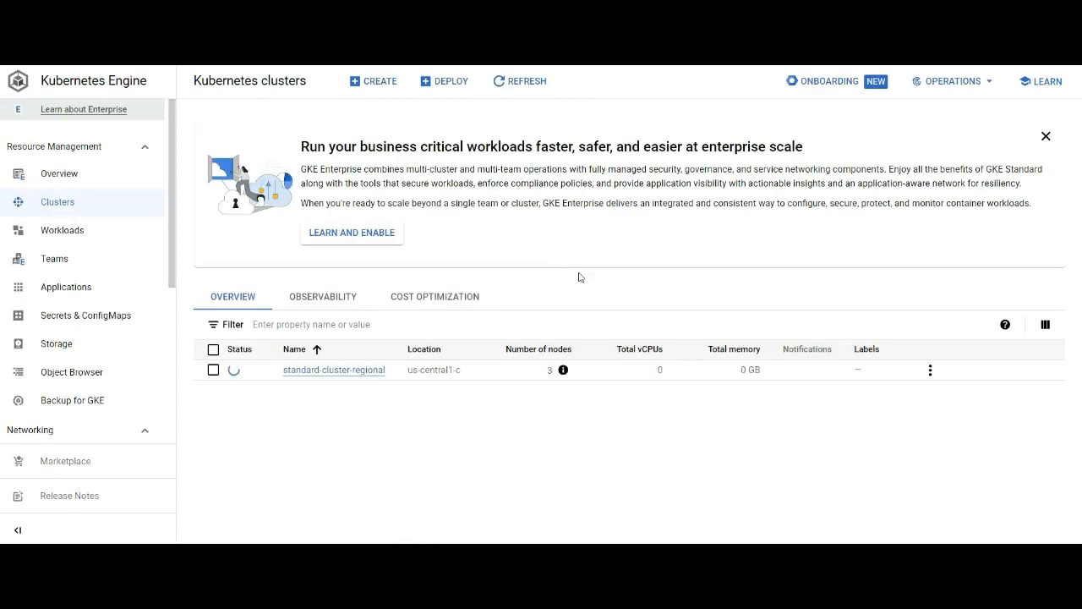
pyautogui.moveTo(240, 379)
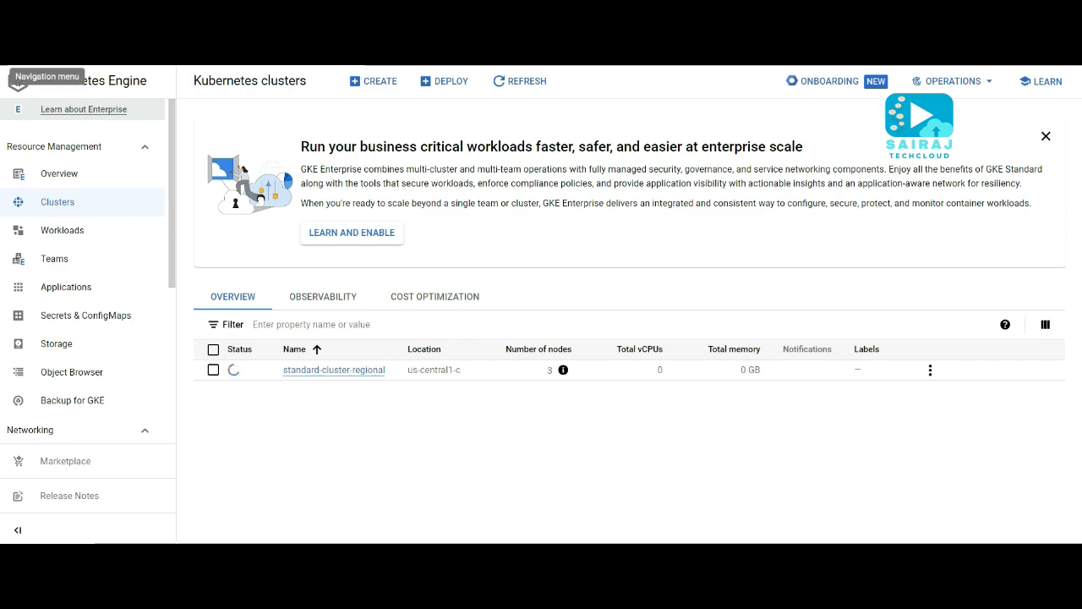
# Step: Open Compute Engine's VM instances and refresh the list to look for the new cluster's nodes
pyautogui.click(18, 74)
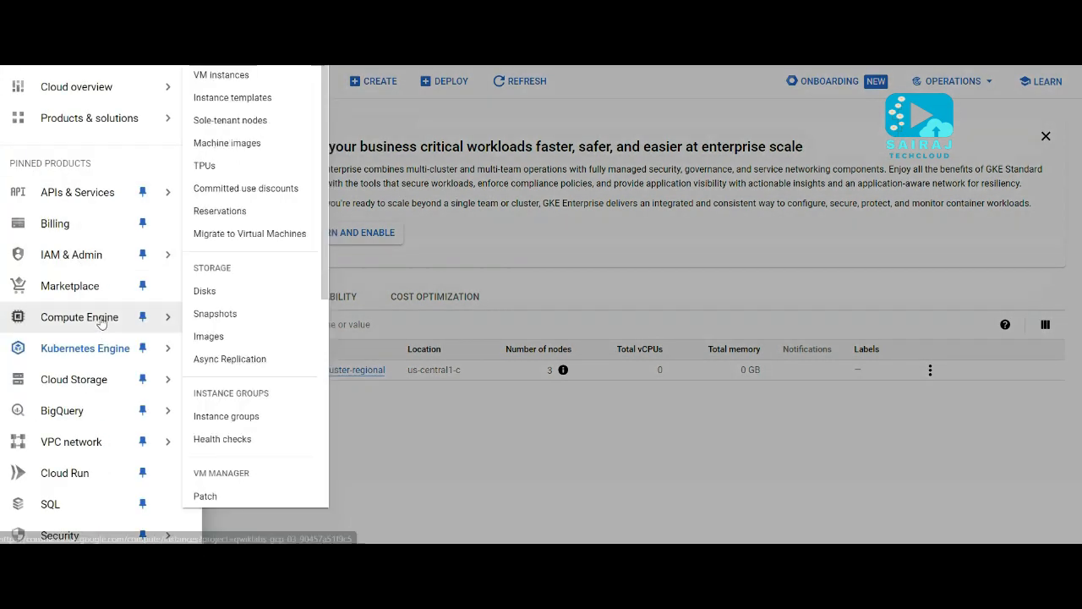
pyautogui.click(101, 319)
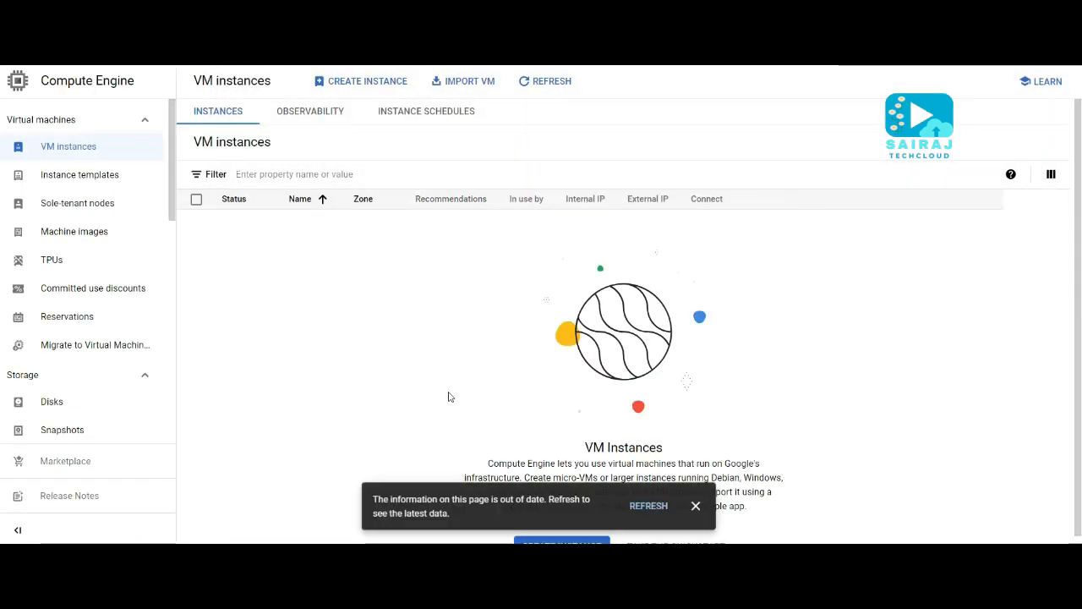
pyautogui.click(548, 81)
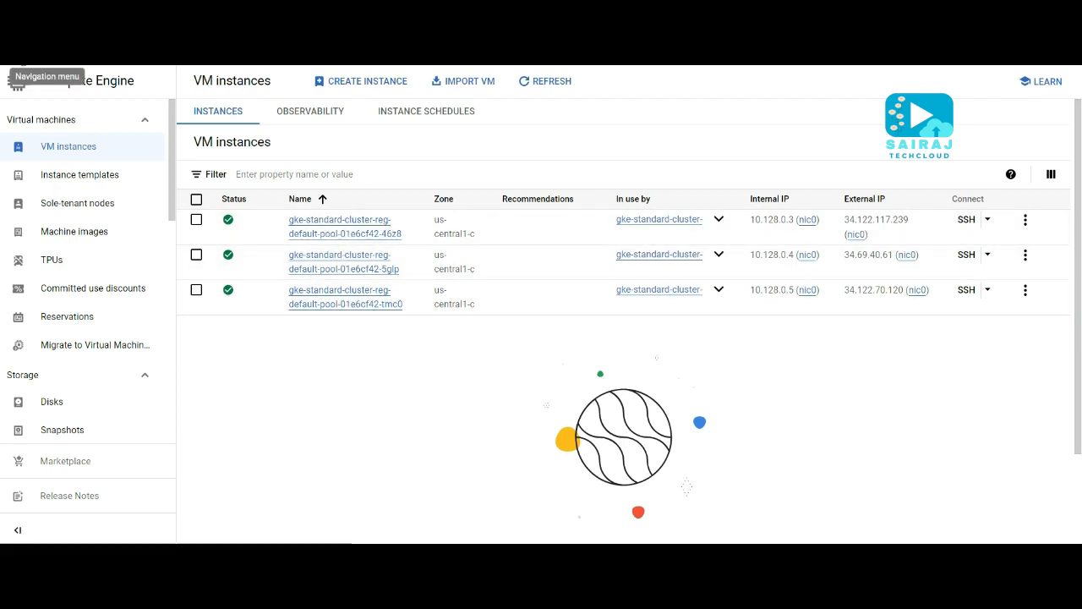
# Step: Return to Kubernetes Engine and check the creation status and number of nodes of standard-cluster-regional
pyautogui.click(17, 85)
pyautogui.moveTo(85, 350)
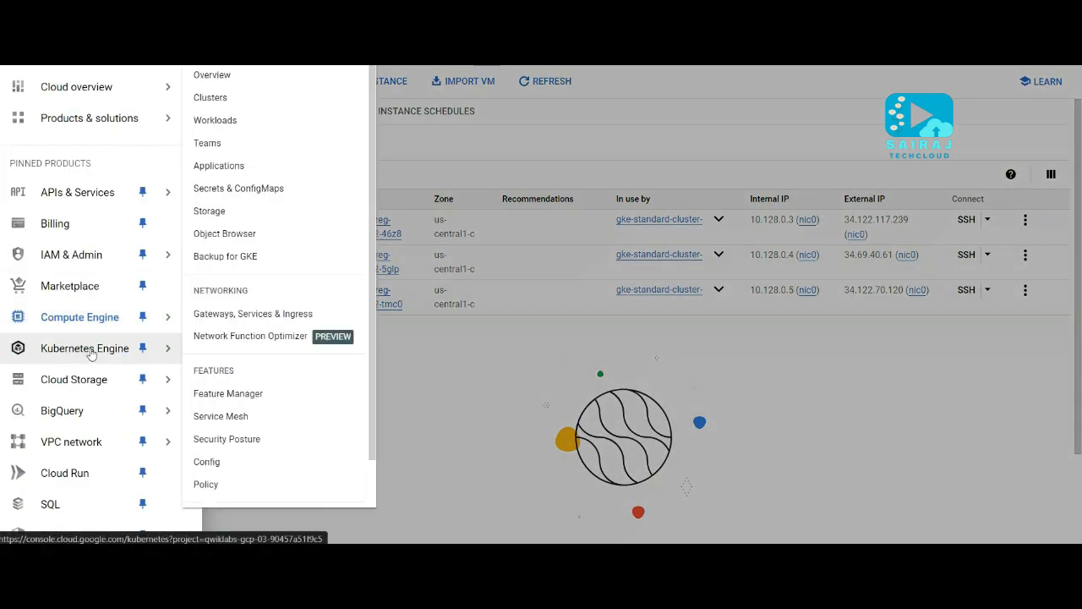
pyautogui.click(88, 349)
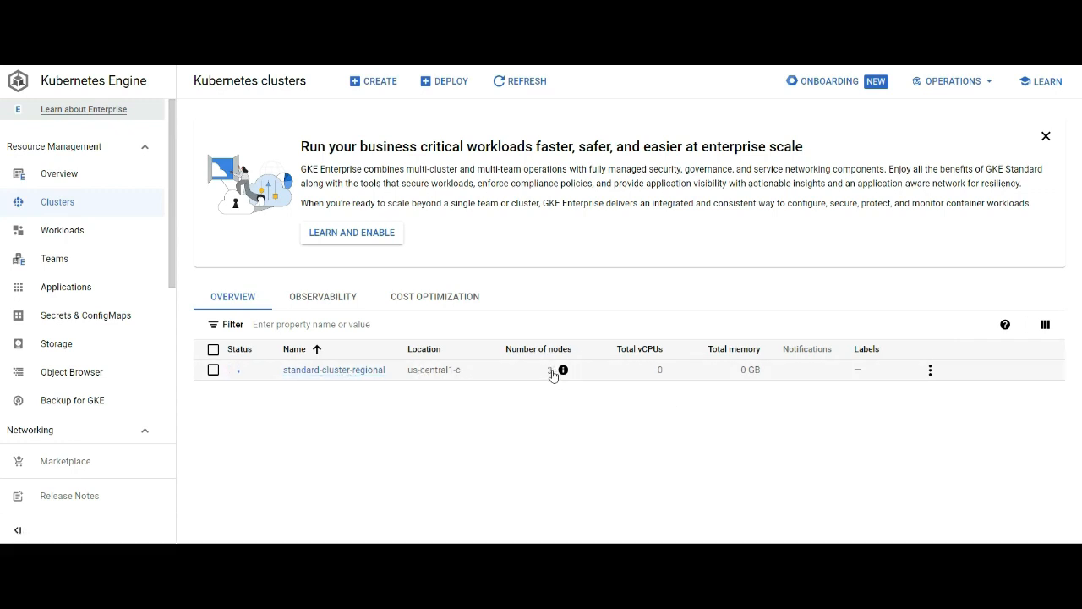
# Step: Reopen the Compute Engine VM instances and refresh them to inspect the default-pool nodes and their zones
pyautogui.click(17, 51)
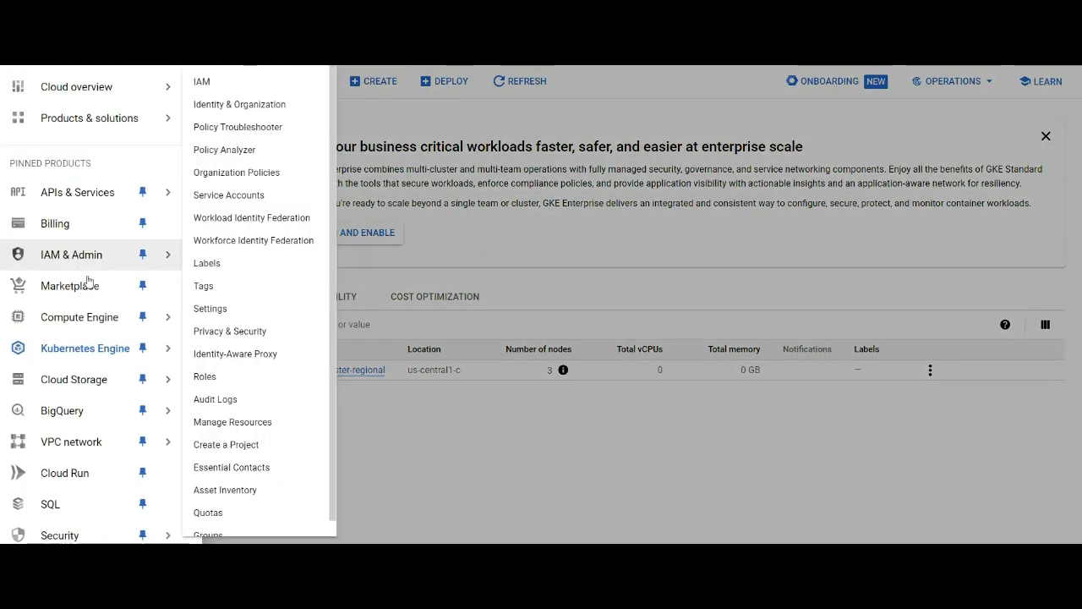
pyautogui.moveTo(65, 321)
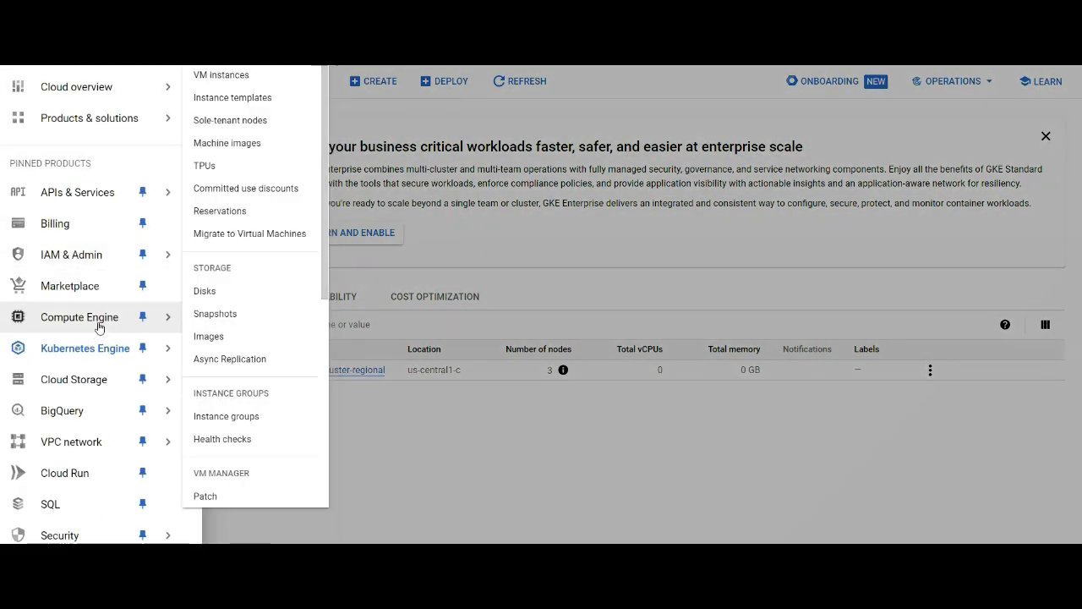
pyautogui.click(218, 78)
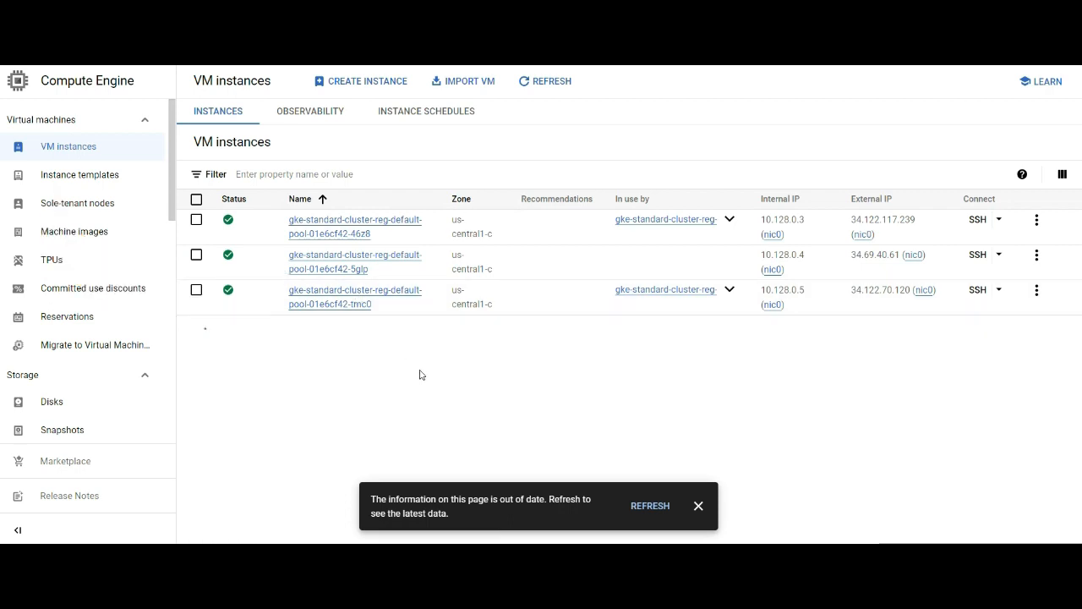
pyautogui.click(545, 85)
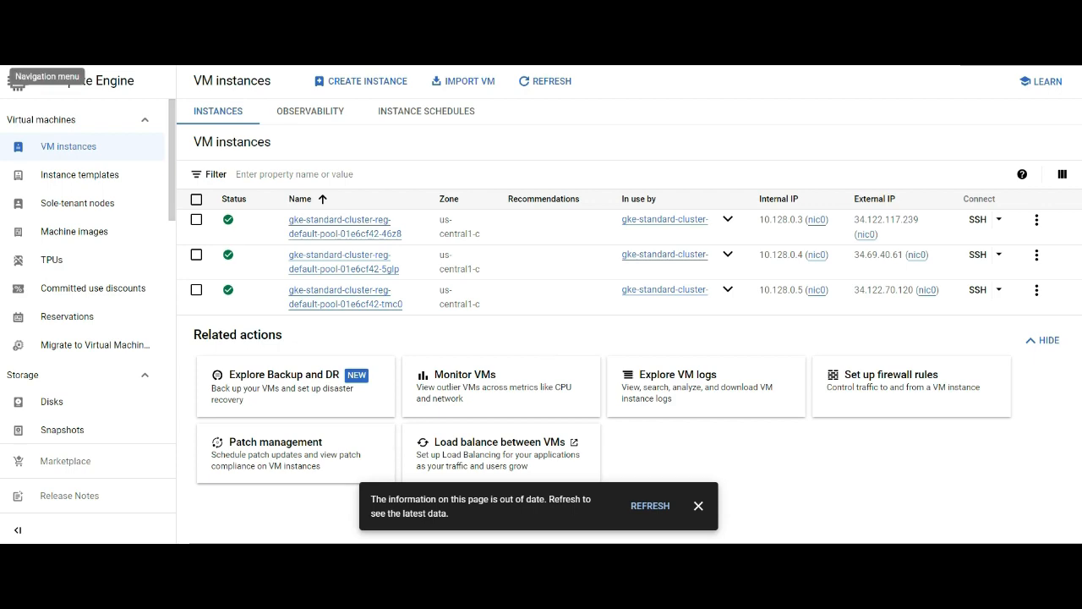
# Step: Go back to the Kubernetes clusters list to check whether standard-cluster-regional is ready
pyautogui.click(17, 82)
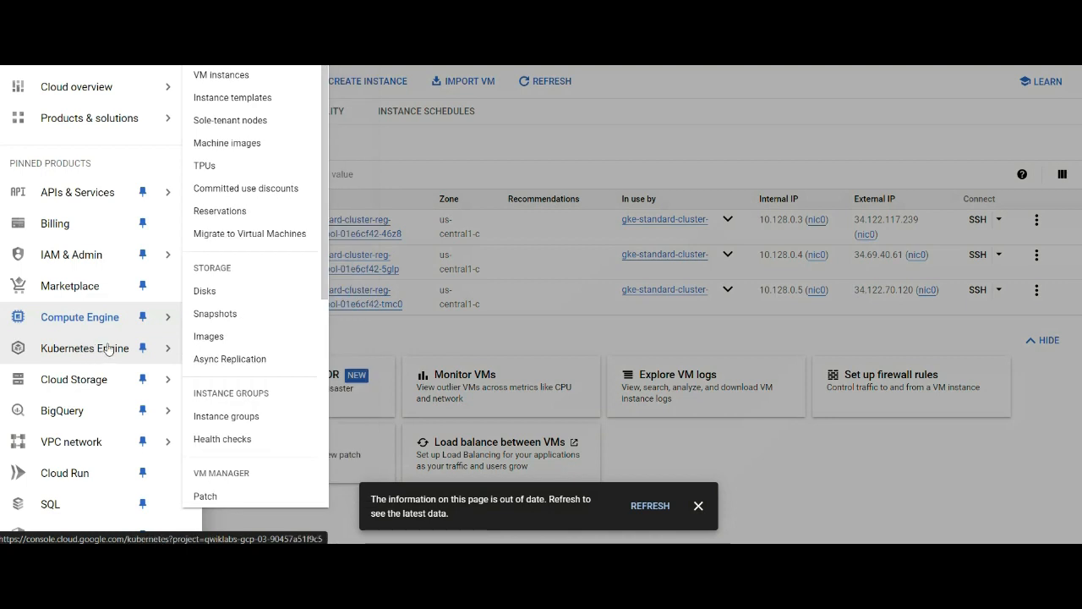
pyautogui.moveTo(108, 349)
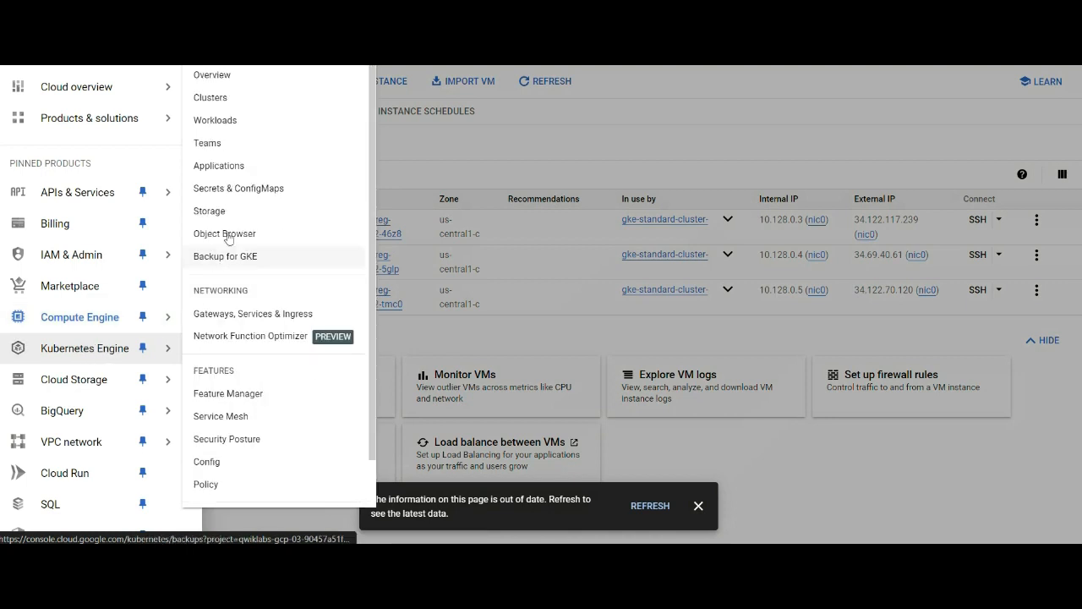
pyautogui.click(211, 98)
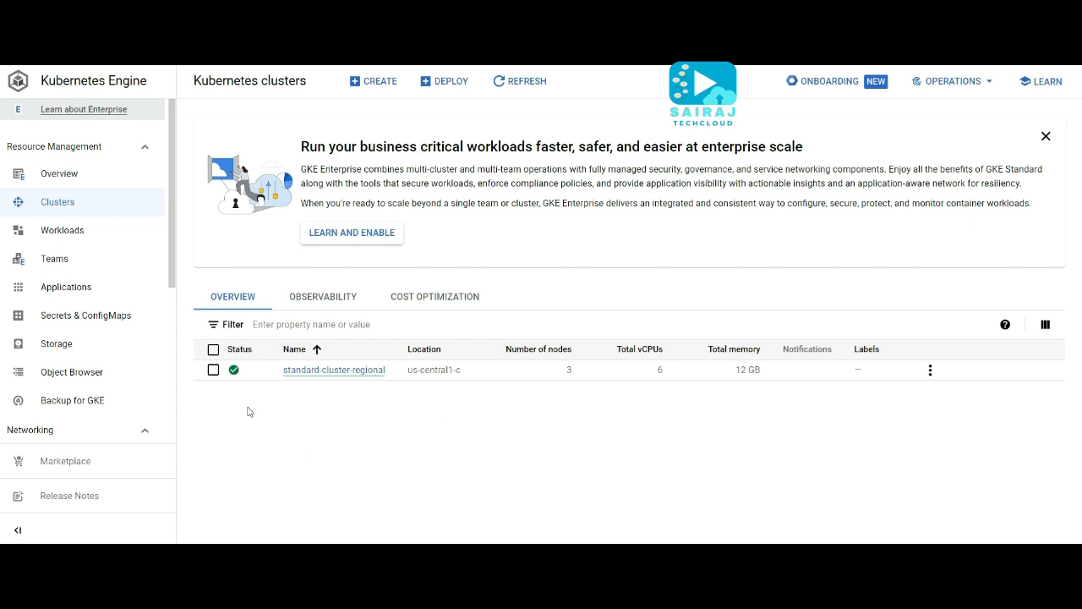
# Step: Select standard-cluster-regional in the clusters list and dismiss the GKE Enterprise banner
pyautogui.click(213, 370)
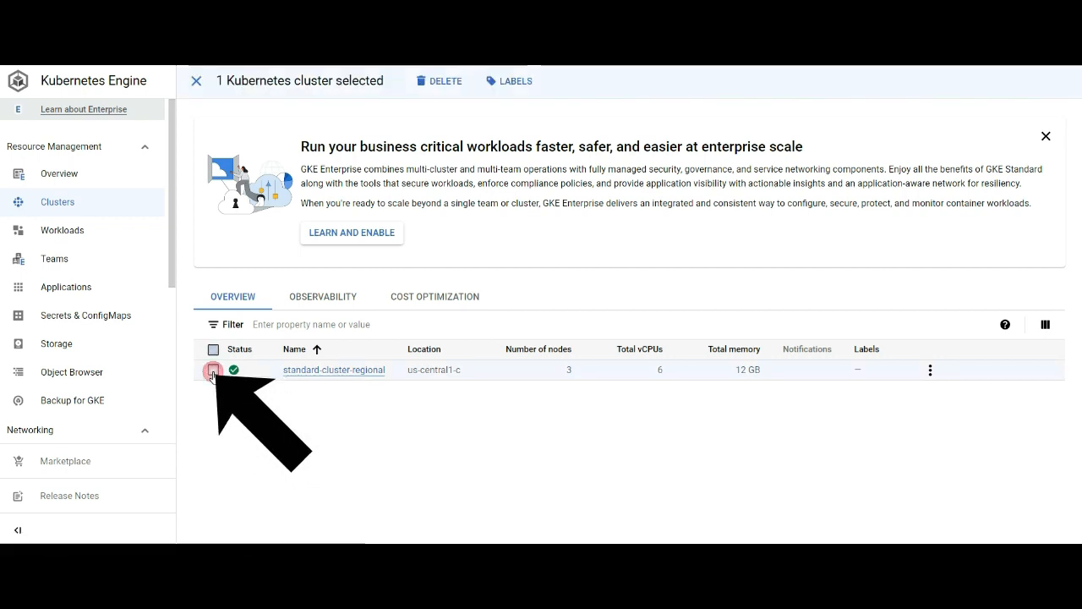
pyautogui.click(1046, 136)
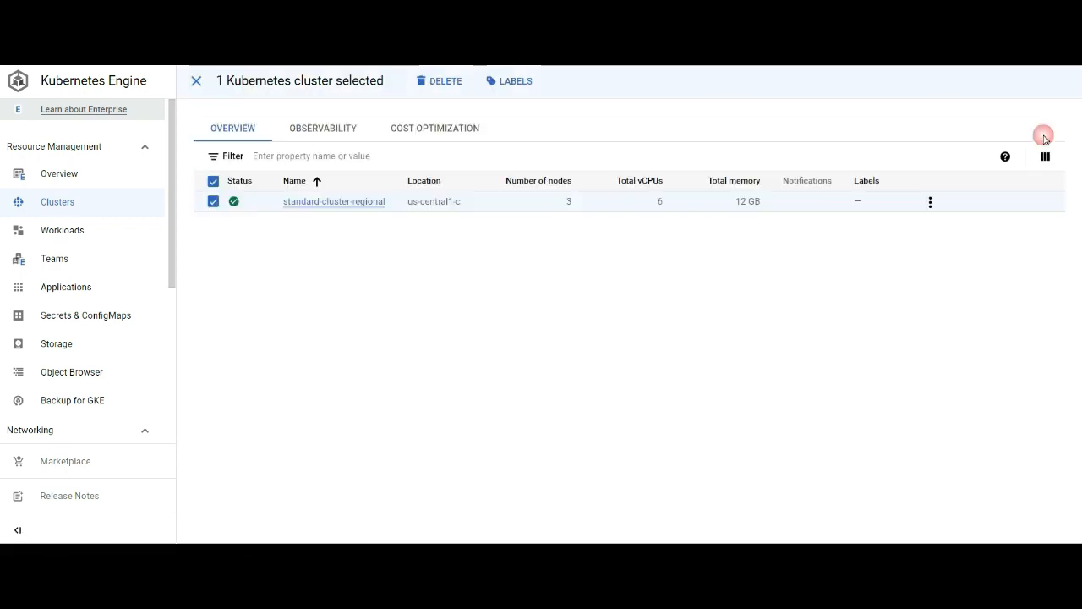
# Step: Open standard-cluster-regional and bring up the details of its default-pool node pool
pyautogui.click(318, 205)
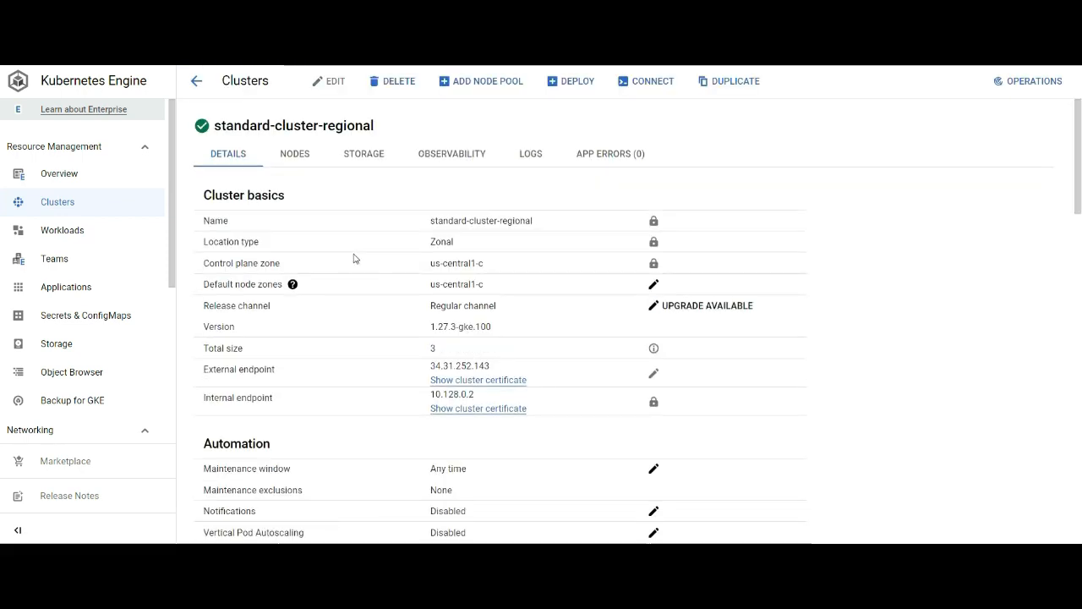
pyautogui.click(297, 159)
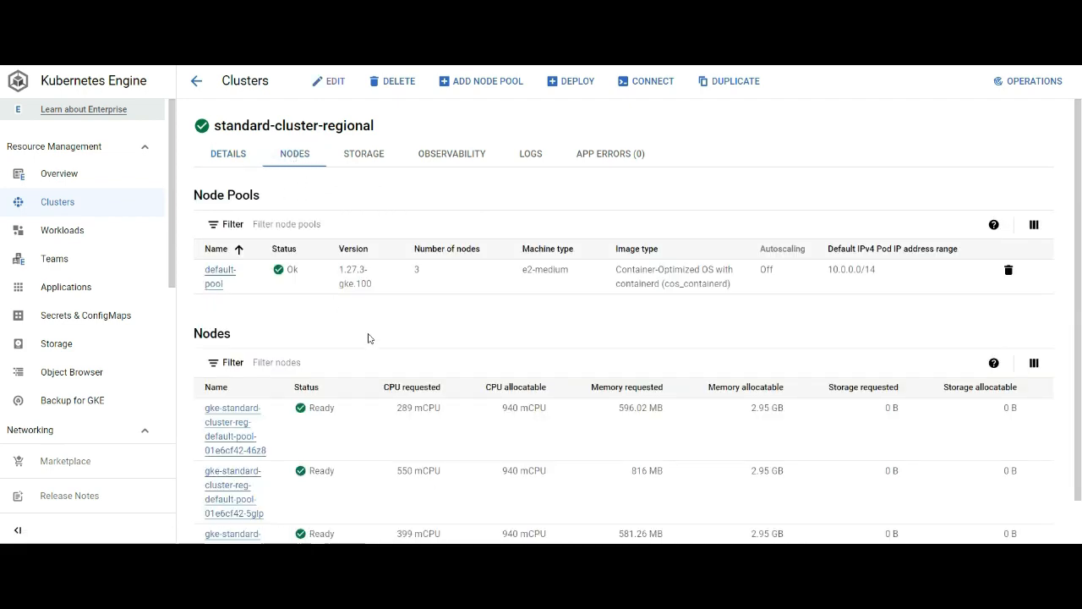
pyautogui.click(221, 275)
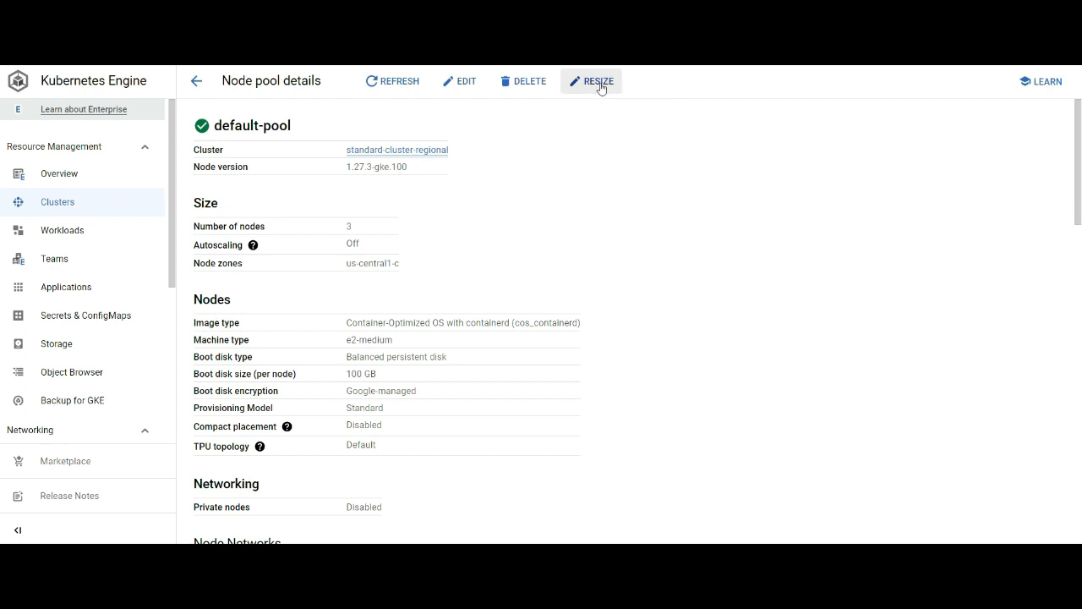
pyautogui.click(460, 82)
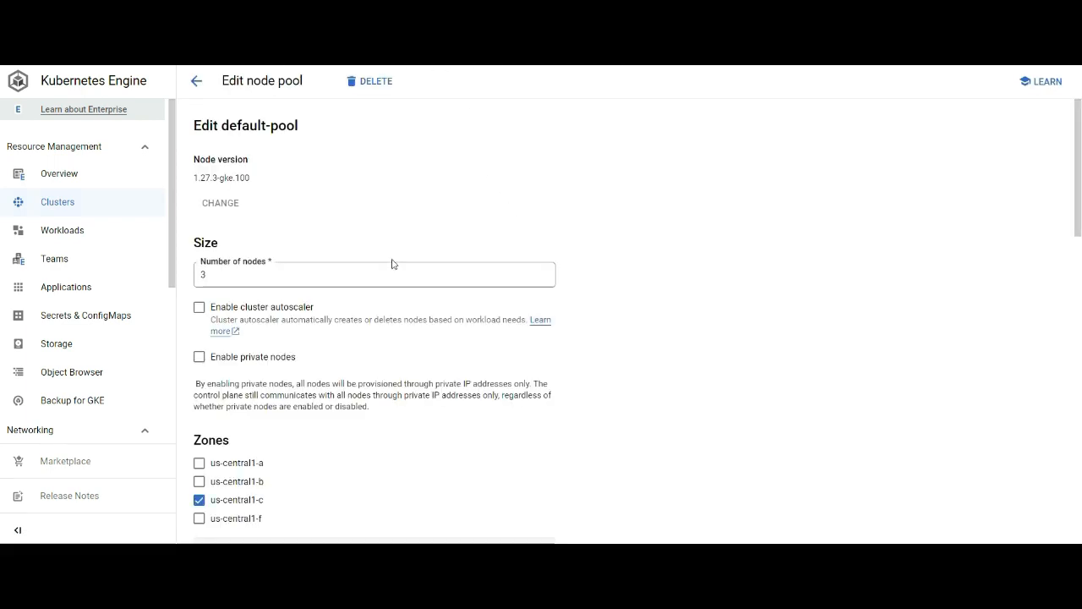
pyautogui.doubleClick(211, 275)
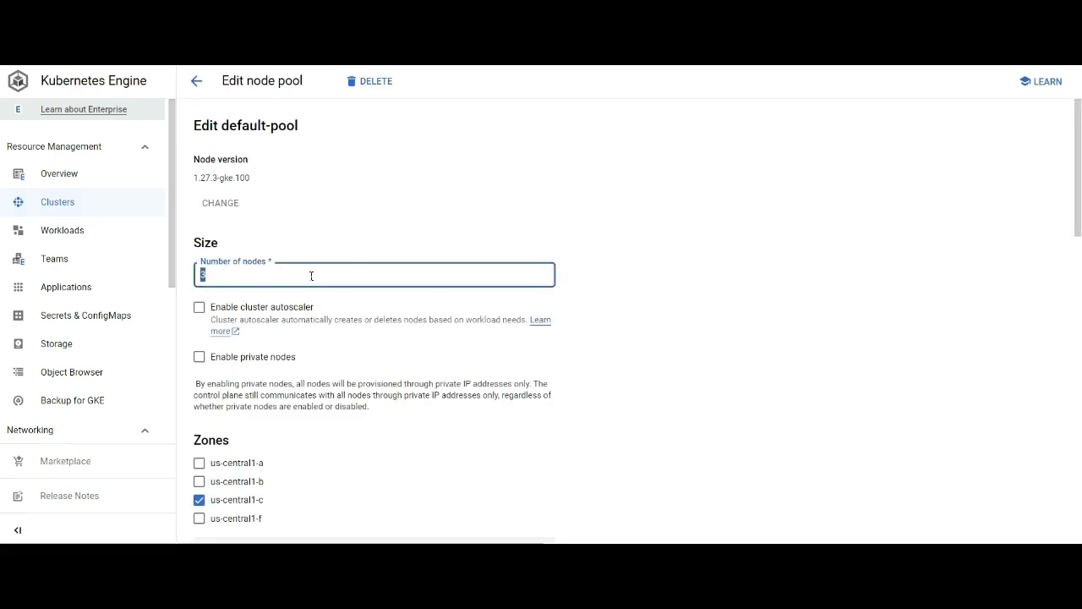
pyautogui.write('4')
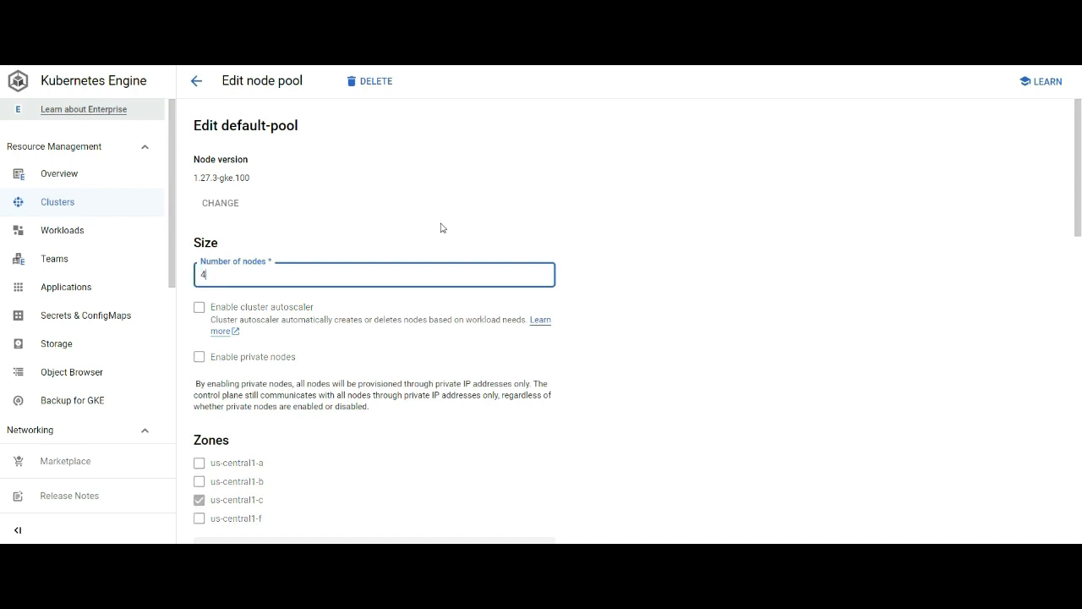
pyautogui.press('BackSpace')
pyautogui.write('5')
pyautogui.press('BackSpace')
pyautogui.write('6')
pyautogui.scroll(-7, 334, 254)
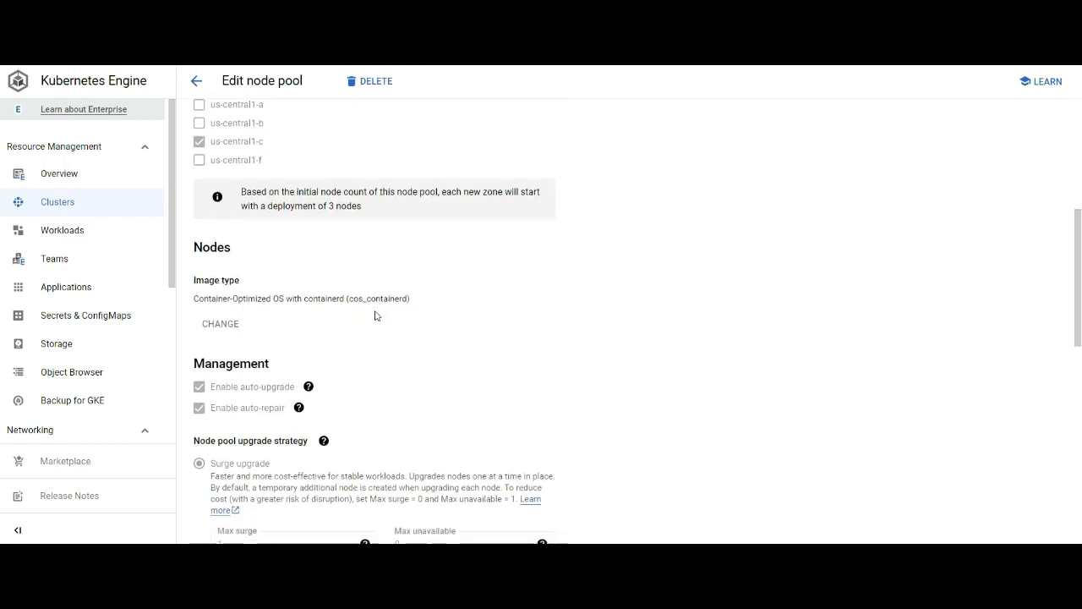
pyautogui.scroll(-5, 372, 315)
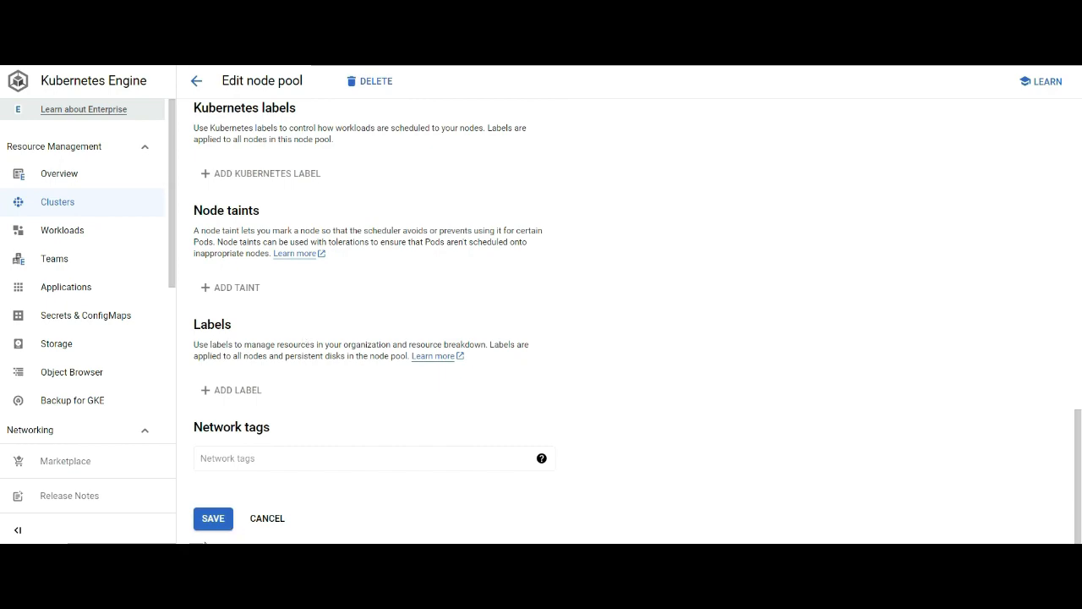
pyautogui.scroll(12, 370, 342)
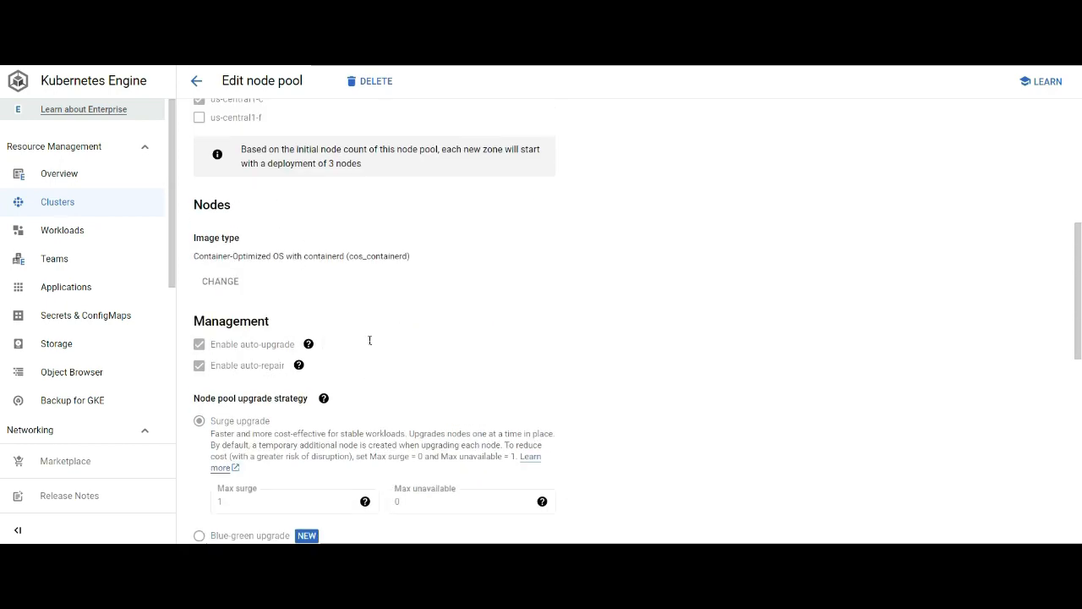
pyautogui.click(196, 80)
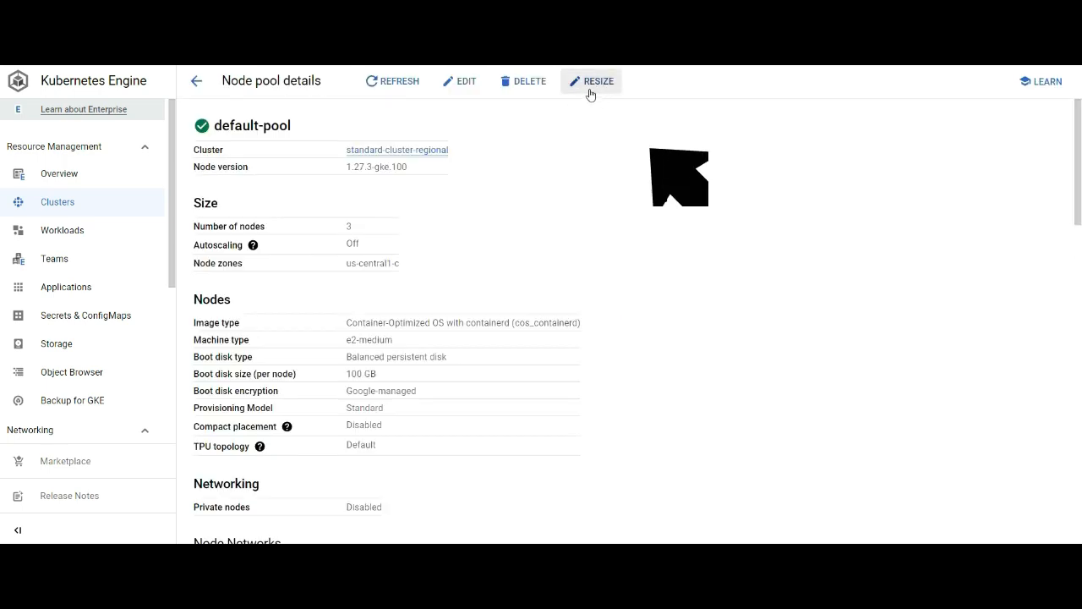
# Step: Resize the default-pool node pool to 4 nodes
pyautogui.click(590, 82)
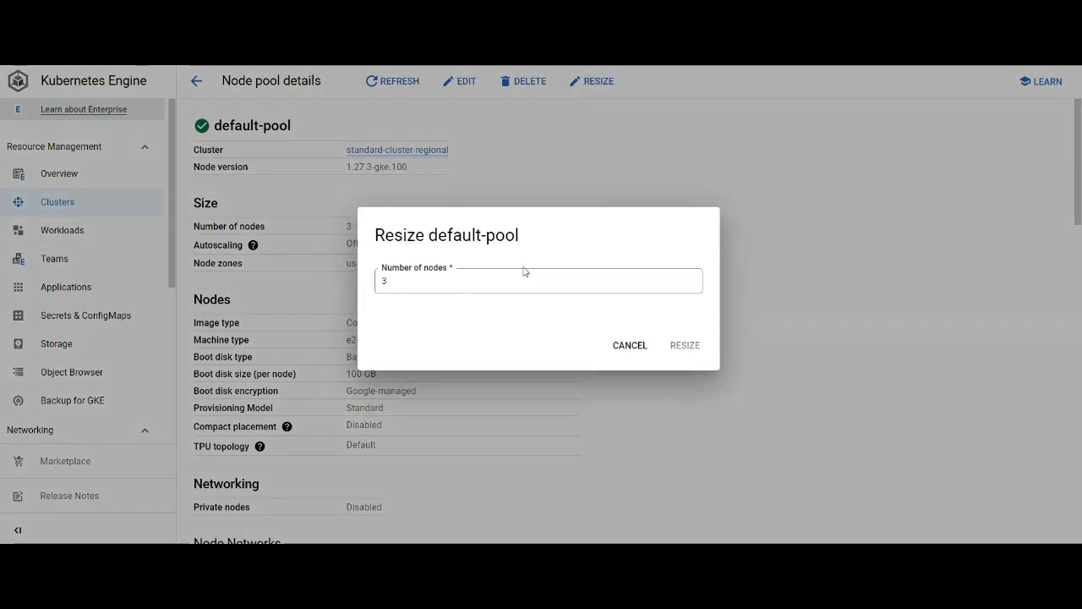
pyautogui.click(397, 283)
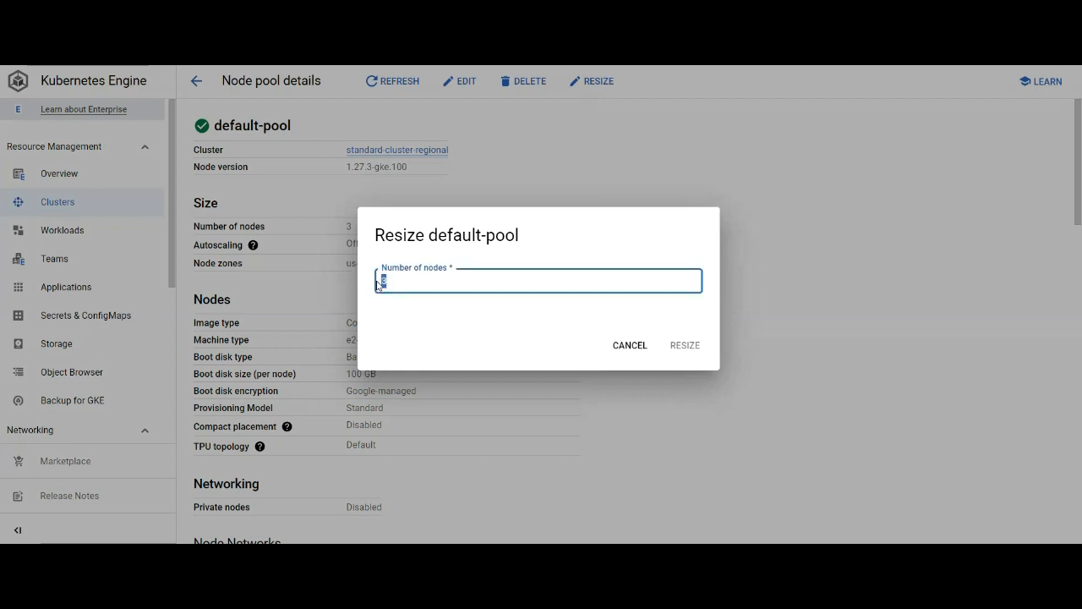
pyautogui.press('BackSpace')
pyautogui.write('4')
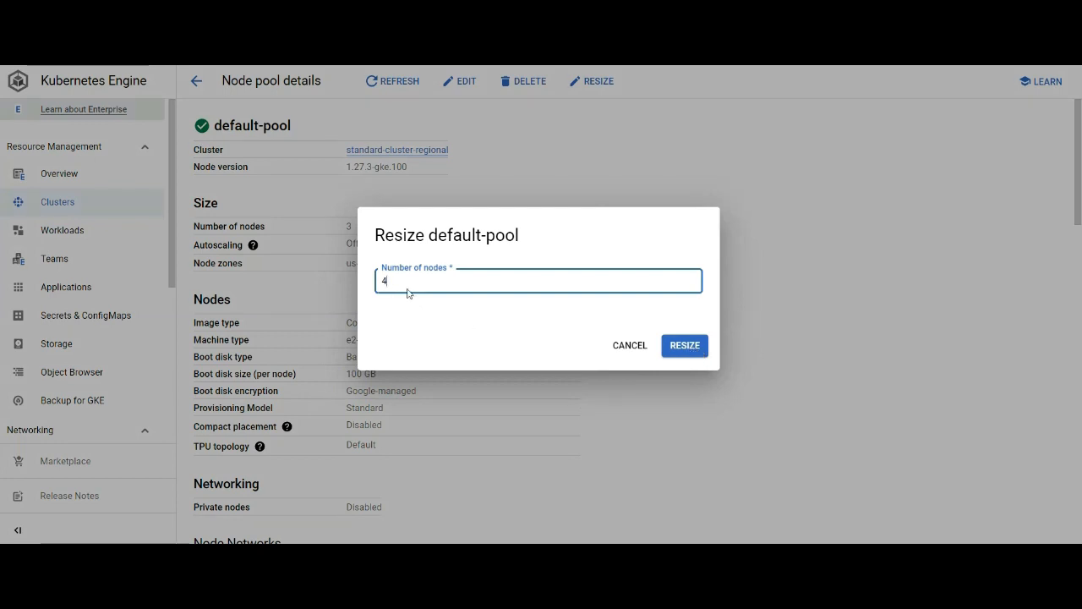
pyautogui.press('BackSpace')
pyautogui.write('5')
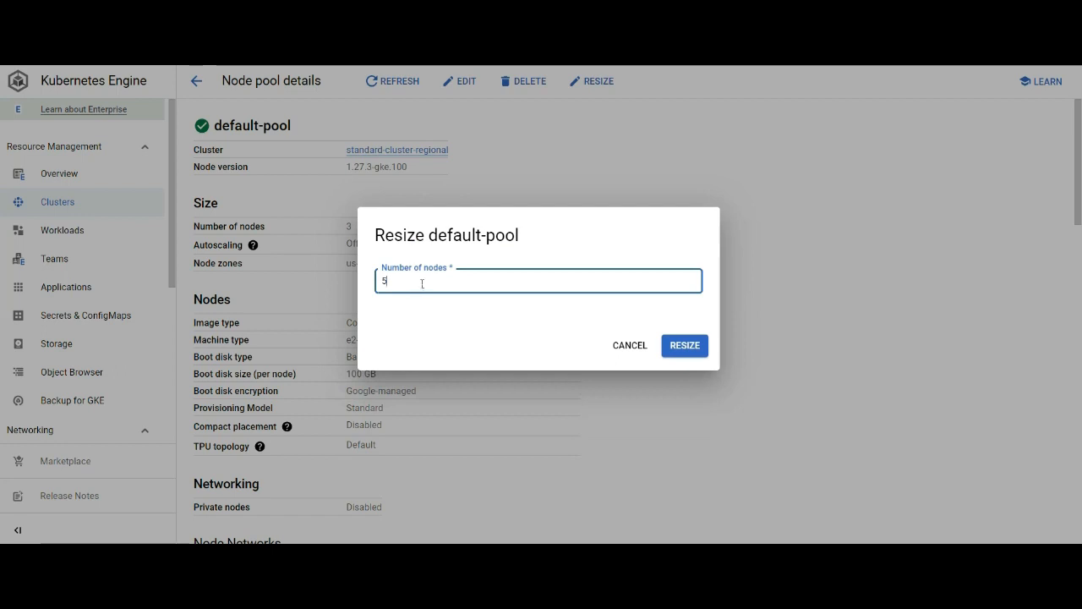
pyautogui.press('BackSpace')
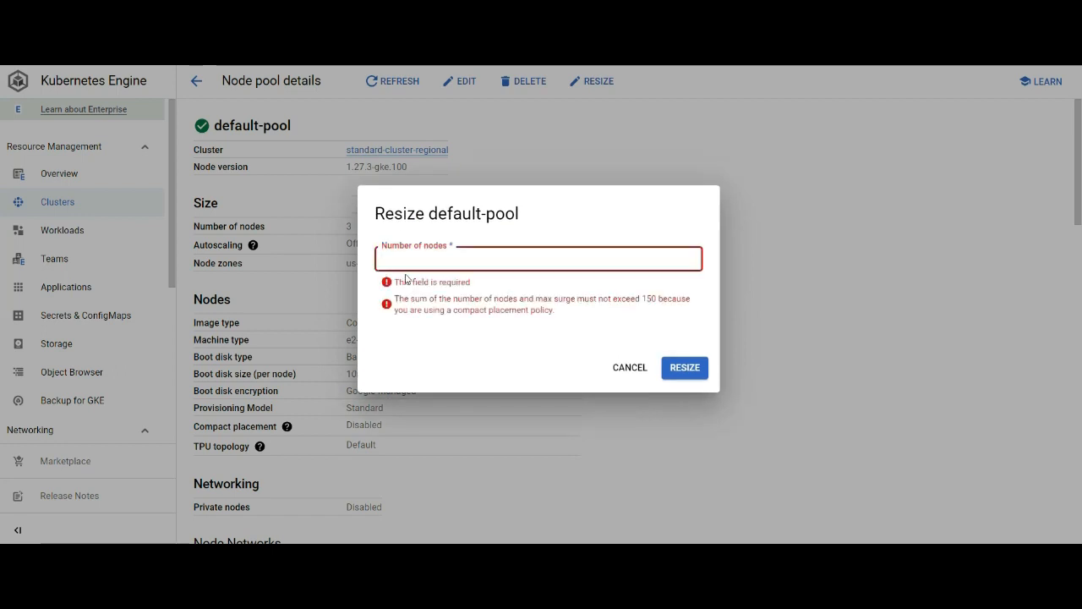
pyautogui.write('4')
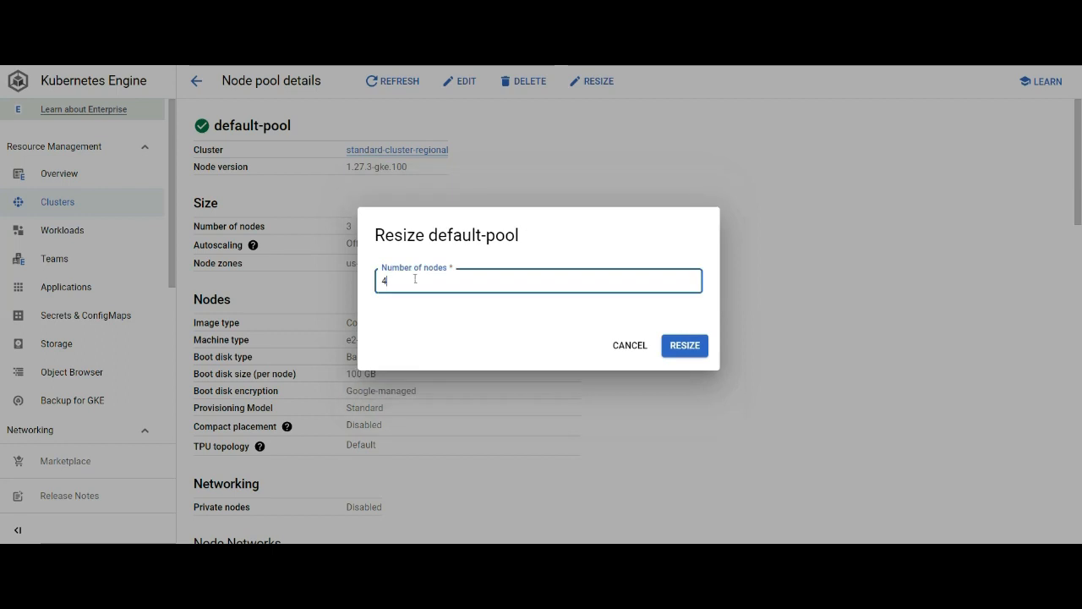
pyautogui.click(684, 348)
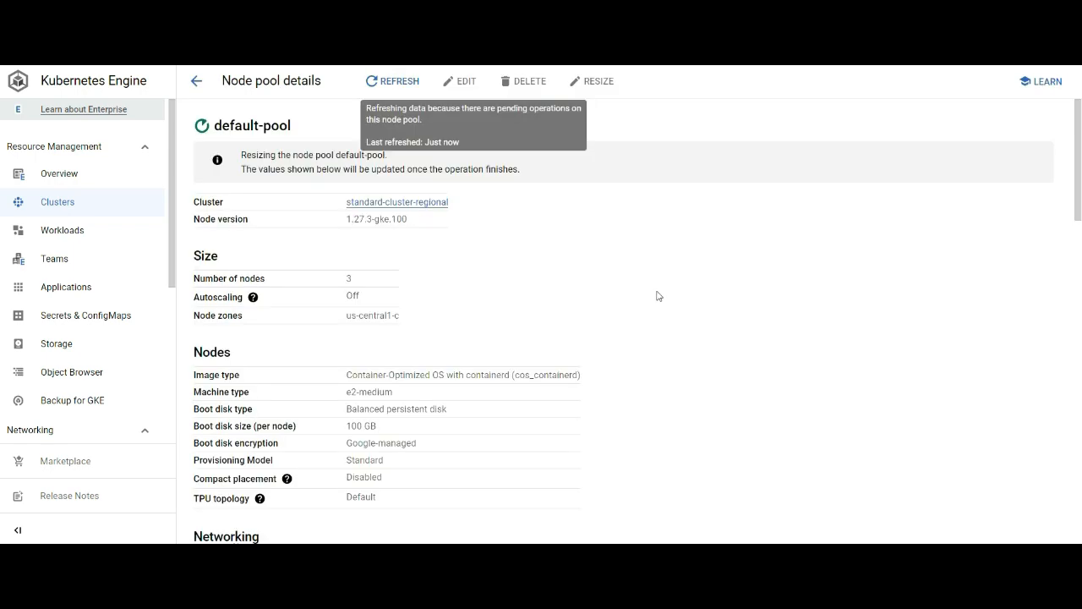
# Step: Open the Compute Engine VM instances list to check the default-pool nodes after the resize
pyautogui.click(17, 82)
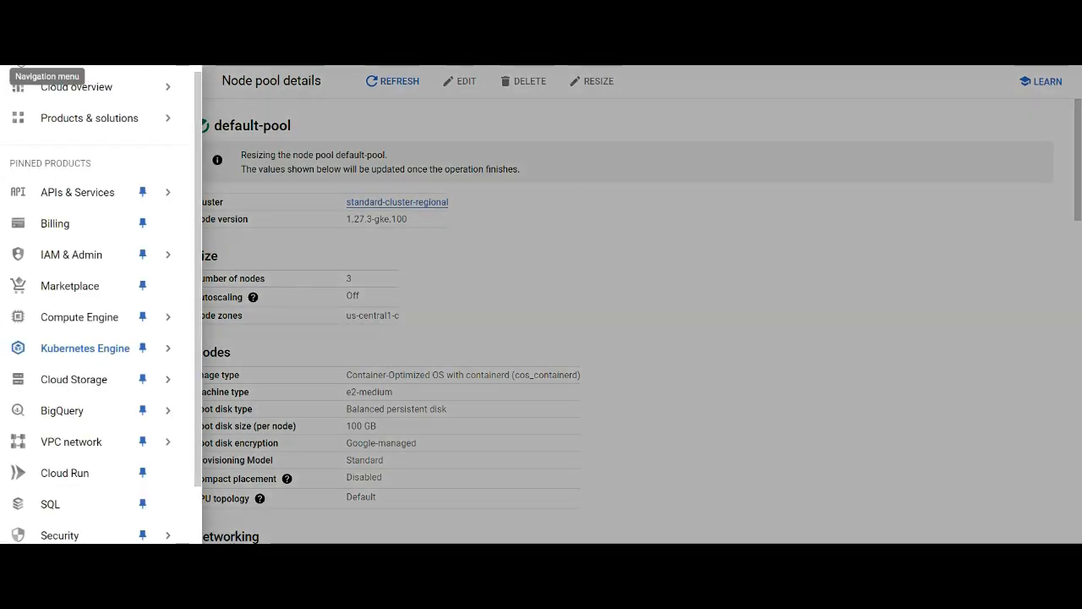
pyautogui.moveTo(101, 321)
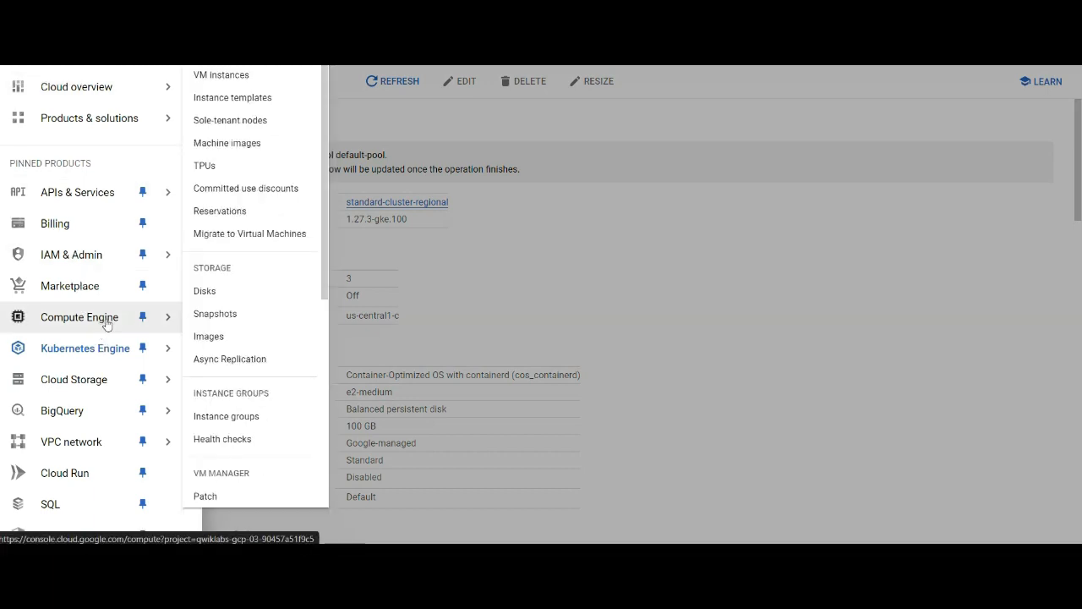
pyautogui.click(223, 77)
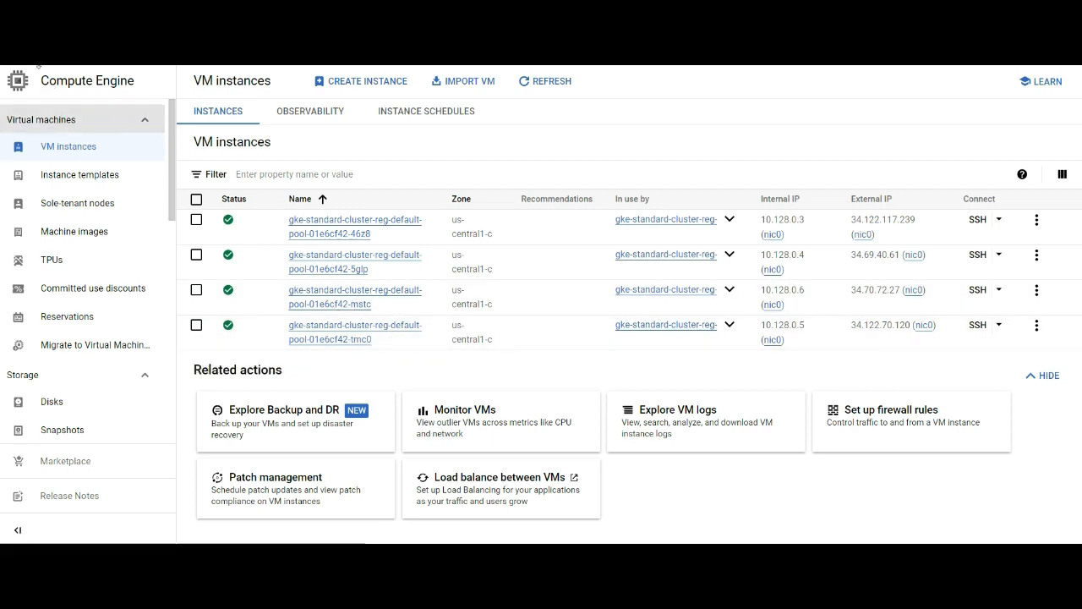
# Step: Return to the Kubernetes clusters list to check the cluster's number of nodes, and dismiss the GKE Enterprise banner
pyautogui.click(17, 82)
pyautogui.moveTo(96, 346)
pyautogui.click(211, 97)
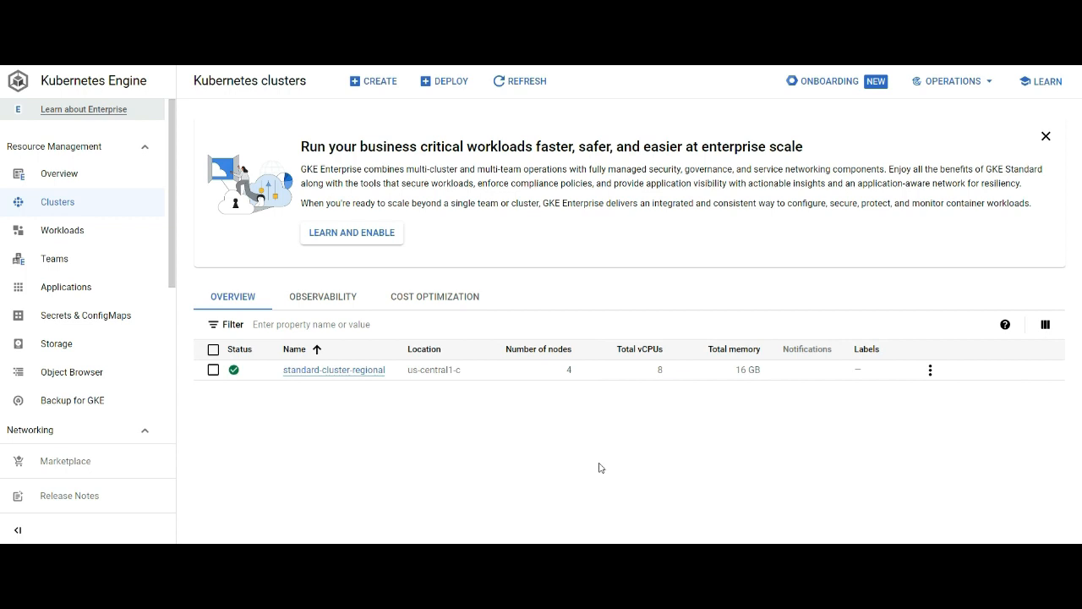
pyautogui.click(1045, 136)
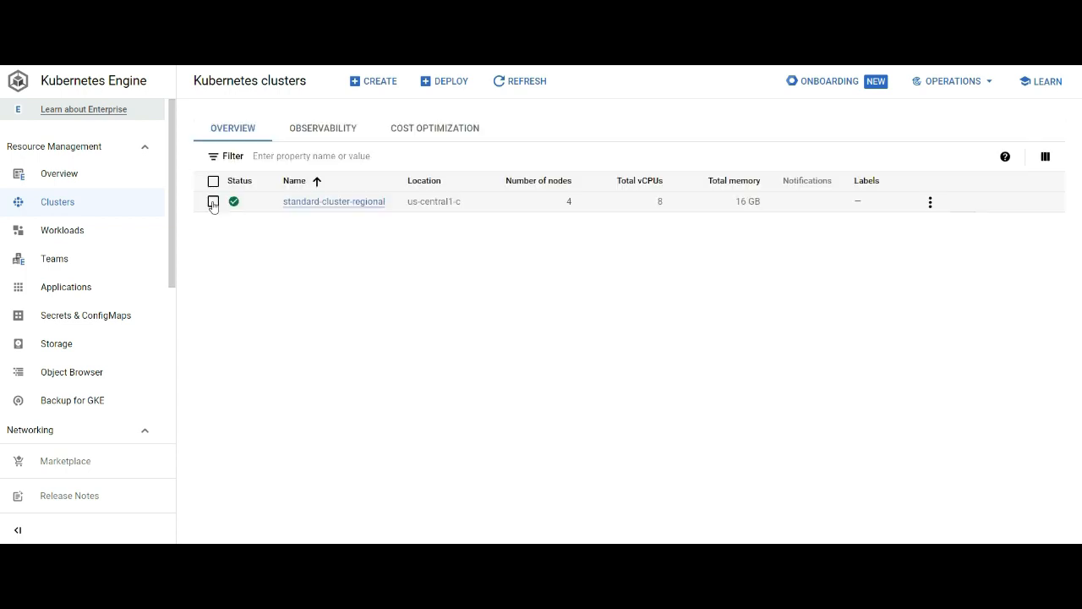
# Step: Delete the cluster standard-cluster-regional, confirming the deletion with its name
pyautogui.click(213, 202)
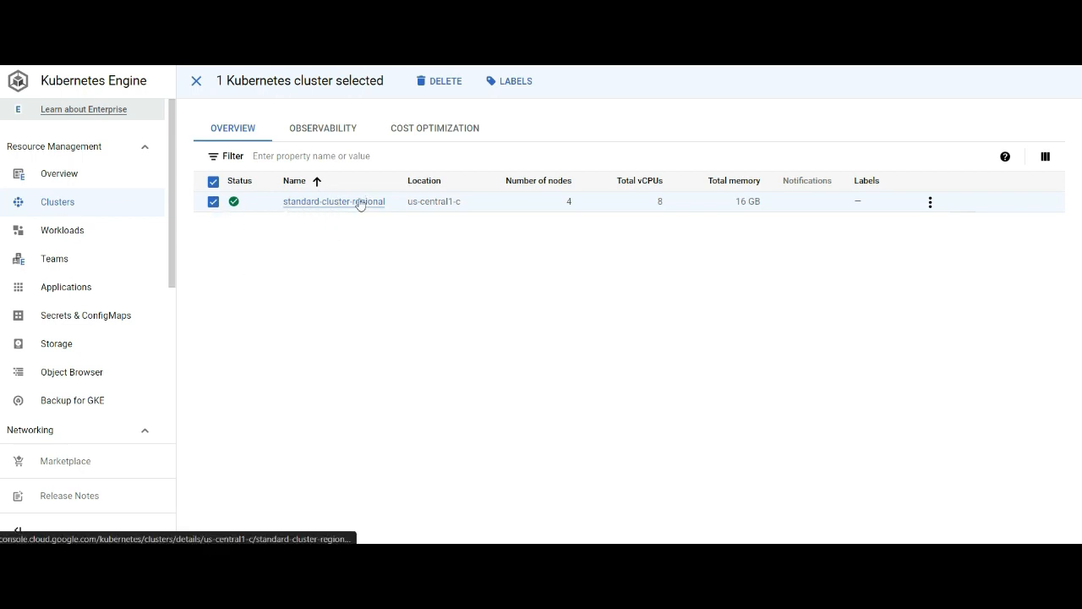
pyautogui.click(440, 85)
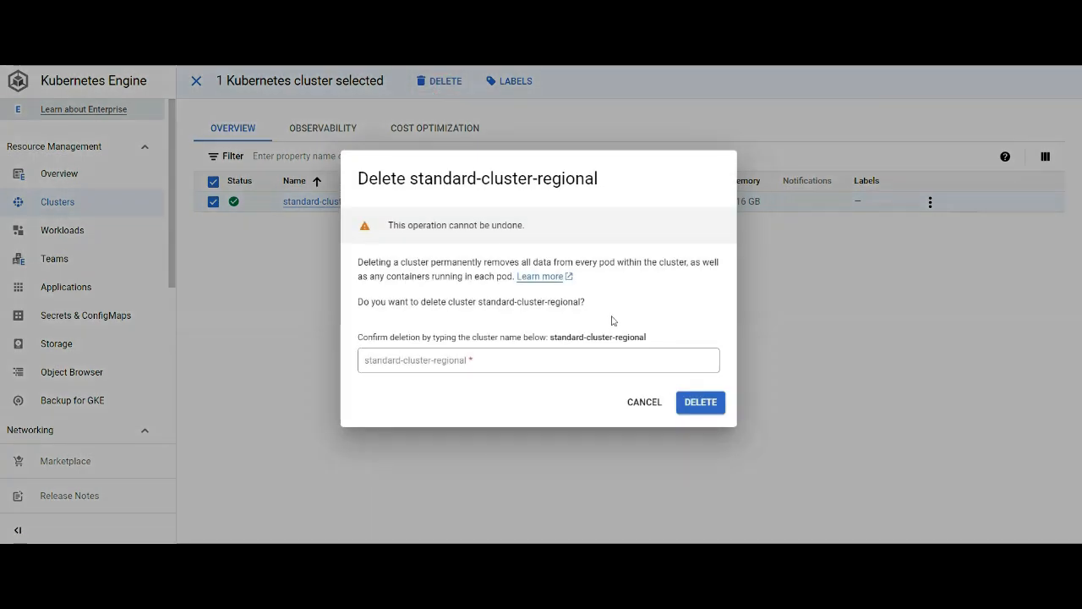
pyautogui.moveTo(650, 339); pyautogui.dragTo(555, 333)
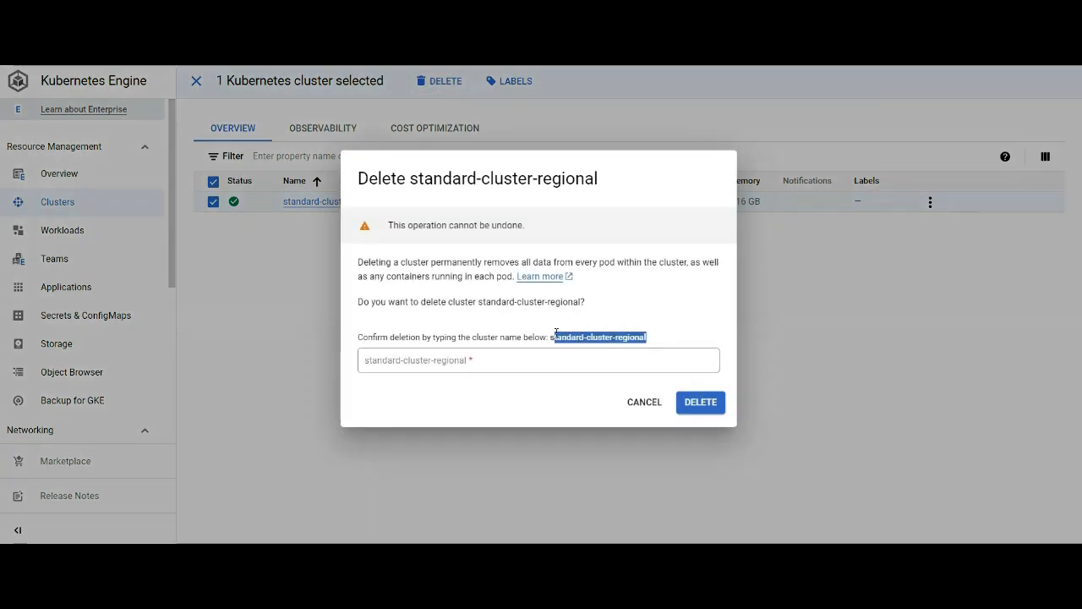
pyautogui.click(397, 368)
pyautogui.write('standard-cluster-regional')
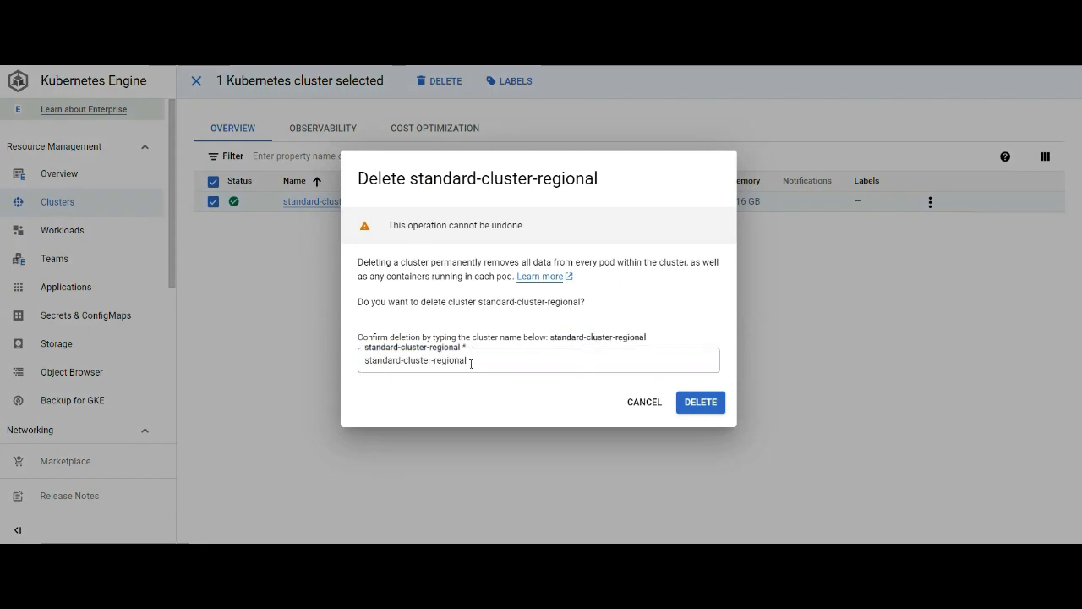
pyautogui.click(701, 406)
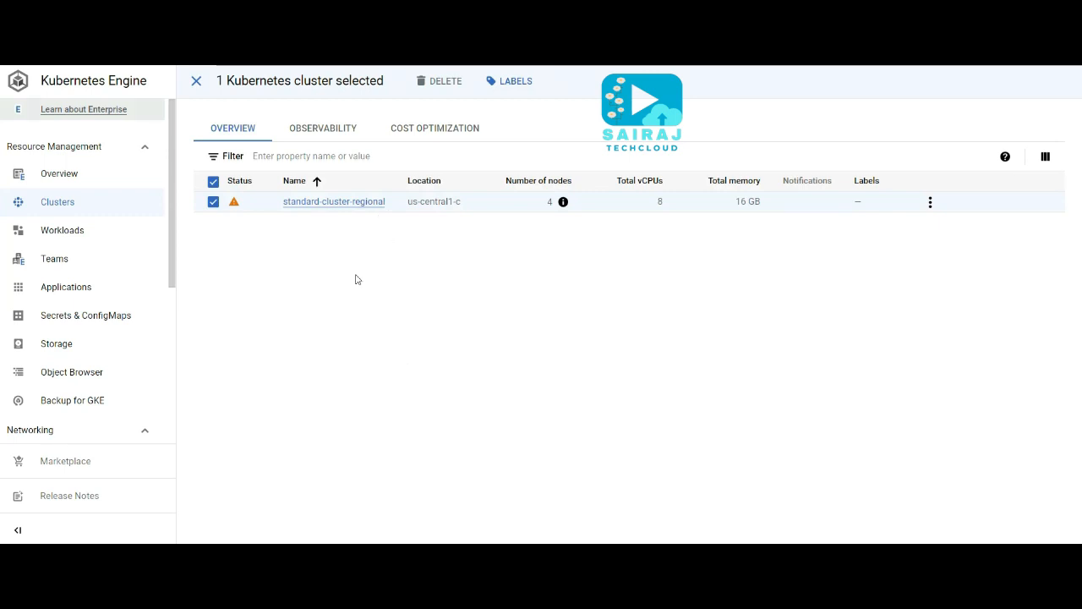
# Step: Open the Compute Engine VM instances and refresh them repeatedly to monitor the removal of the cluster's nodes
pyautogui.click(19, 80)
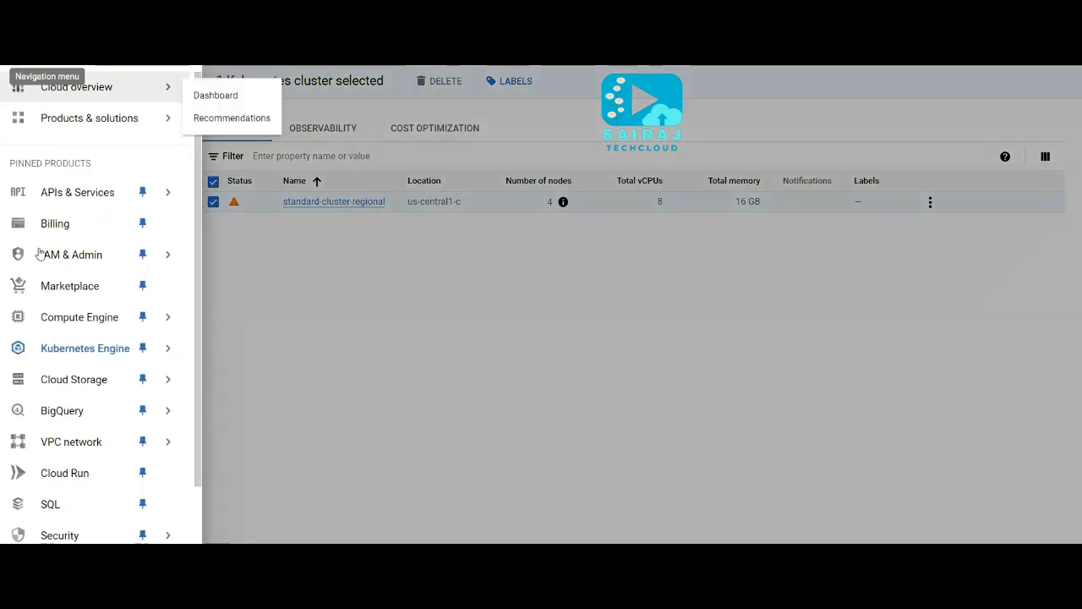
pyautogui.moveTo(99, 330)
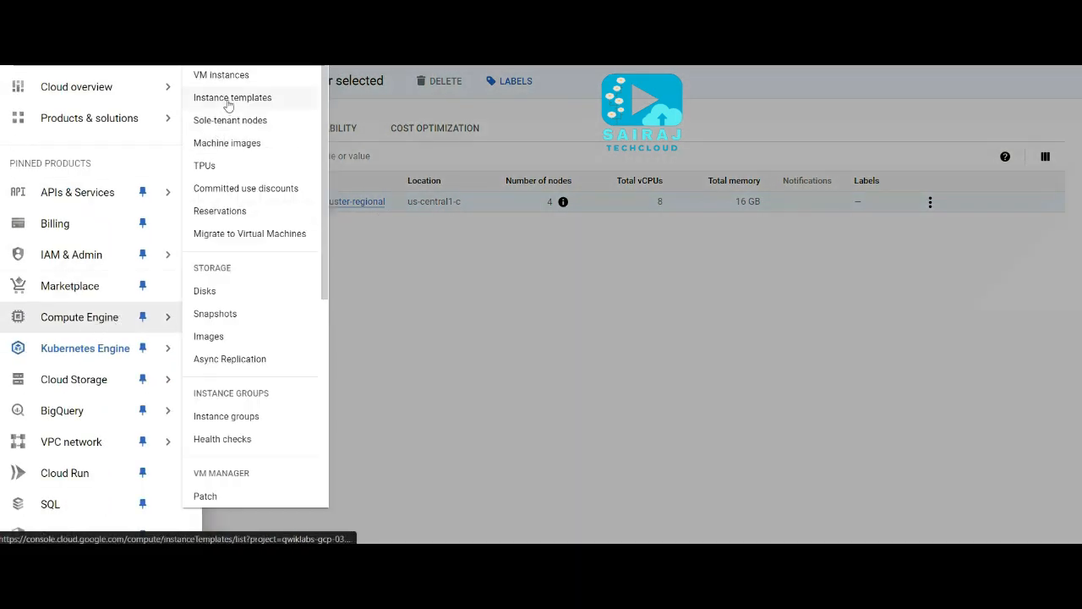
pyautogui.click(215, 75)
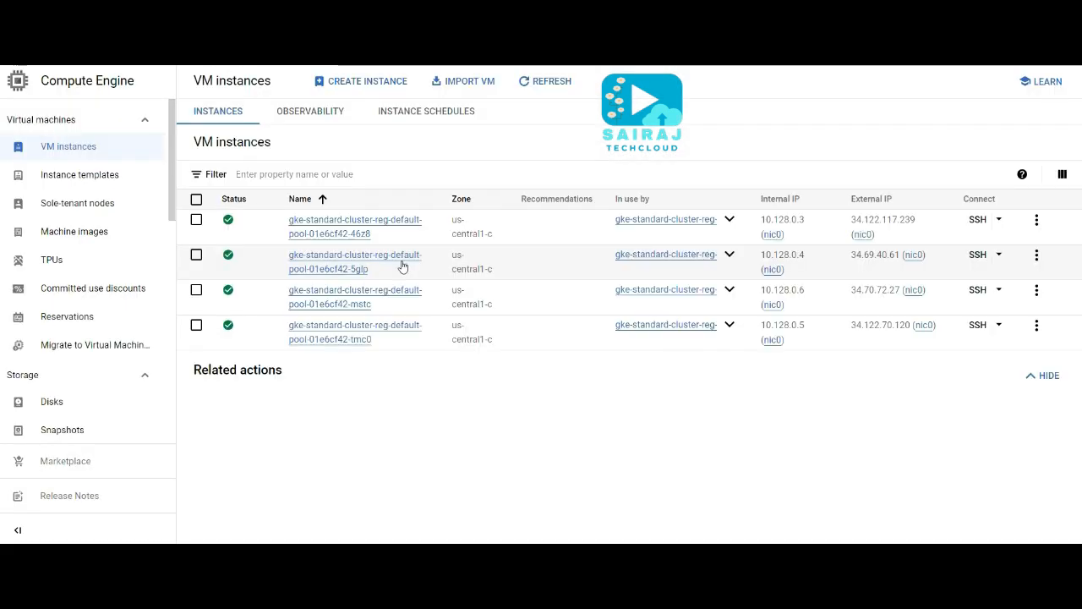
pyautogui.click(544, 83)
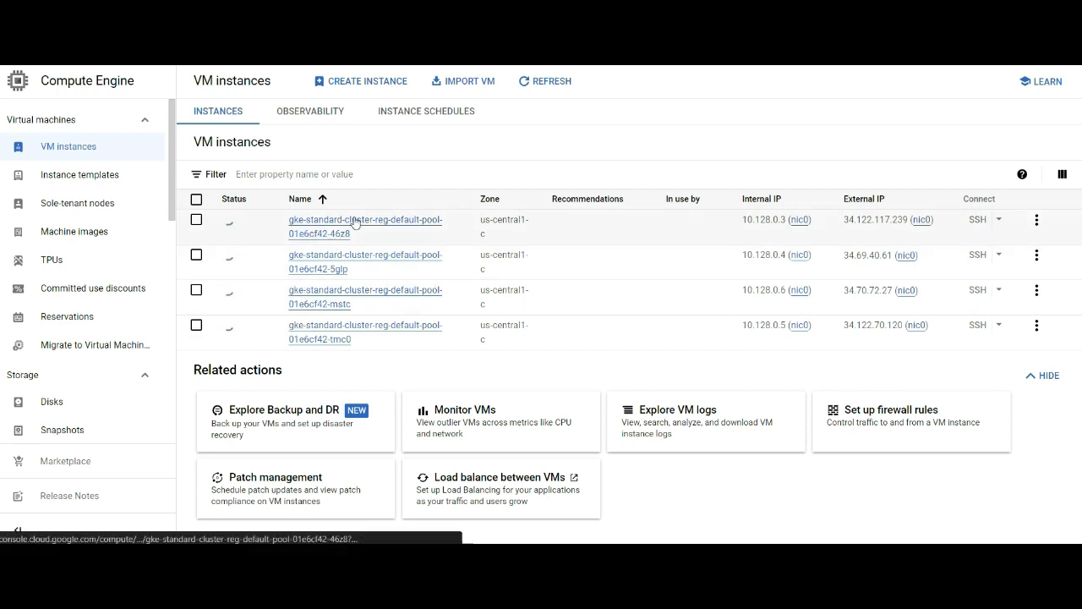
pyautogui.click(545, 83)
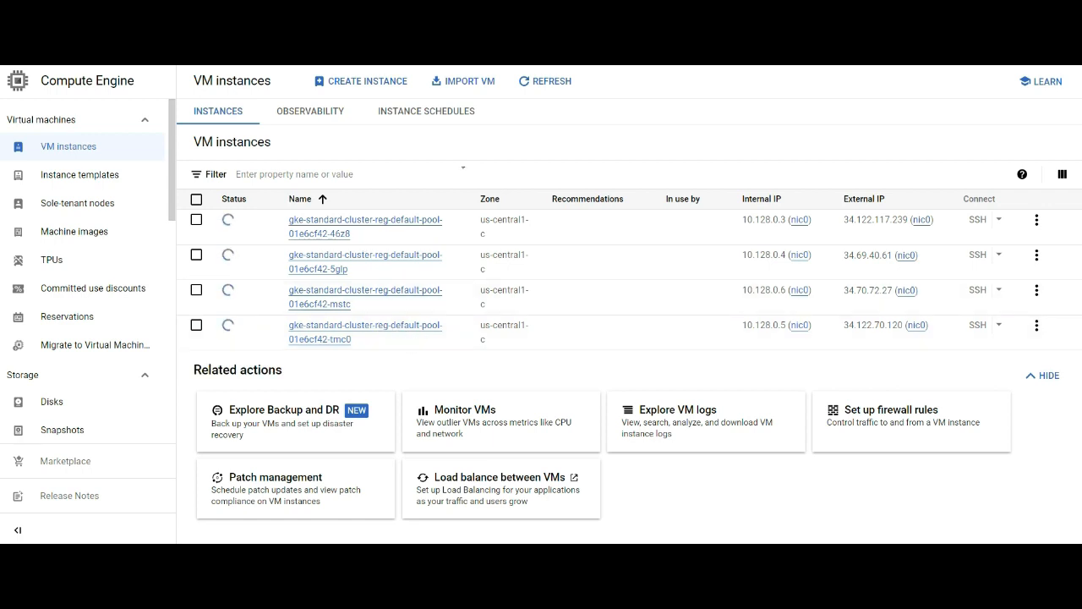
pyautogui.click(545, 81)
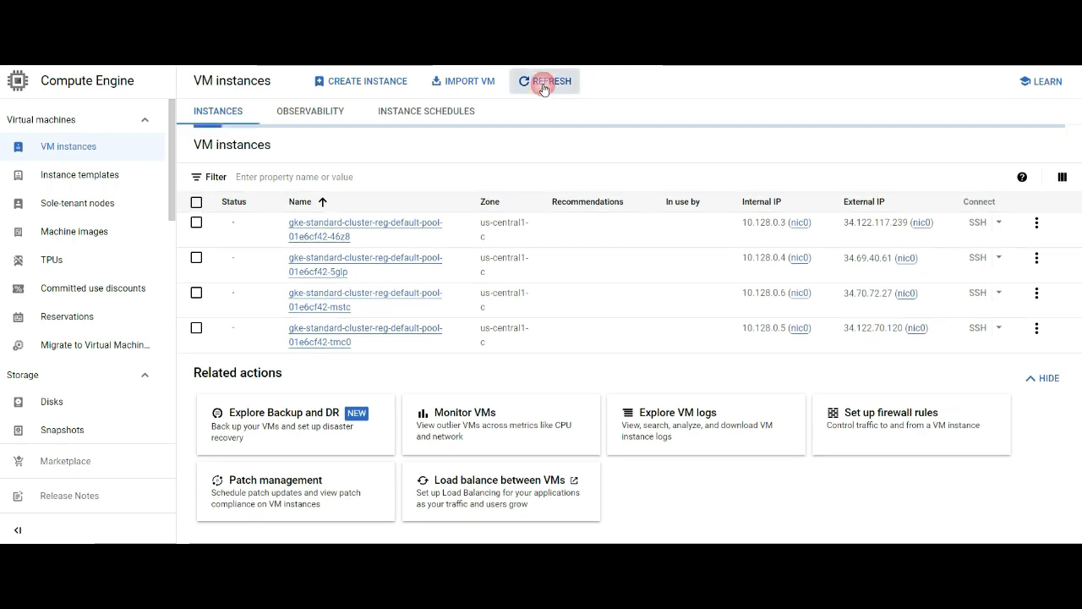
# Step: Return to the Kubernetes clusters list to check the deletion status of standard-cluster-regional
pyautogui.click(17, 80)
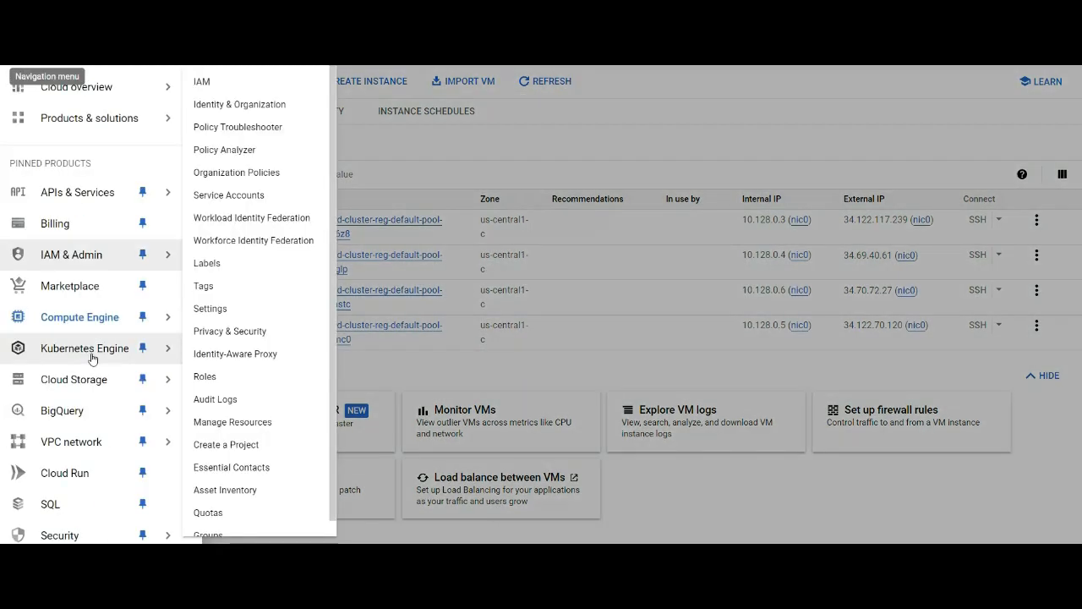
pyautogui.moveTo(169, 348)
pyautogui.click(210, 97)
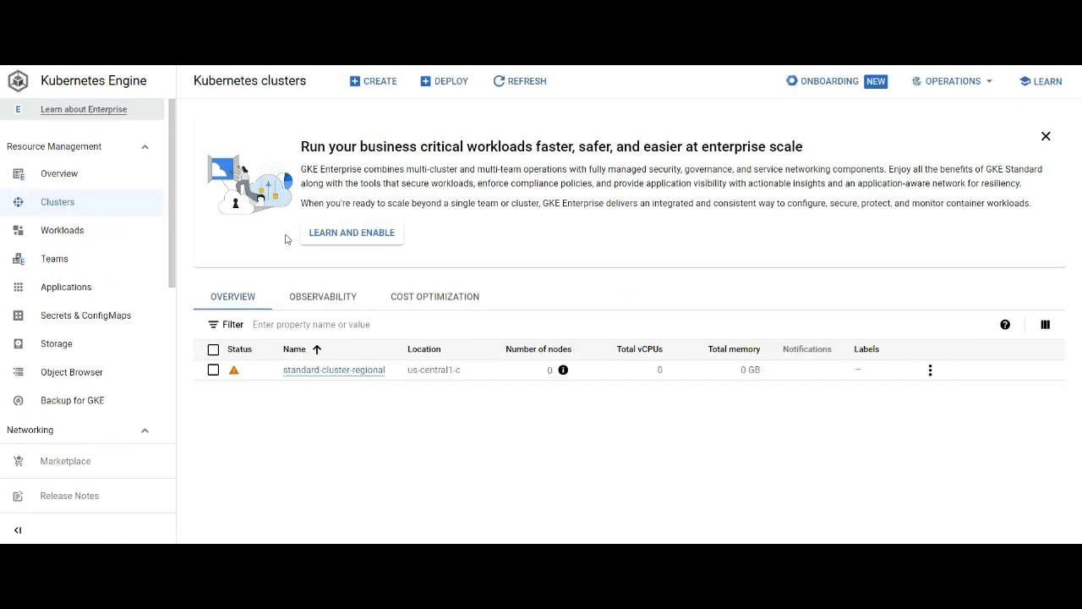
# Step: Dismiss the GKE Enterprise banner, check the node count details of standard-cluster-regional, and refresh the clusters list
pyautogui.click(1046, 136)
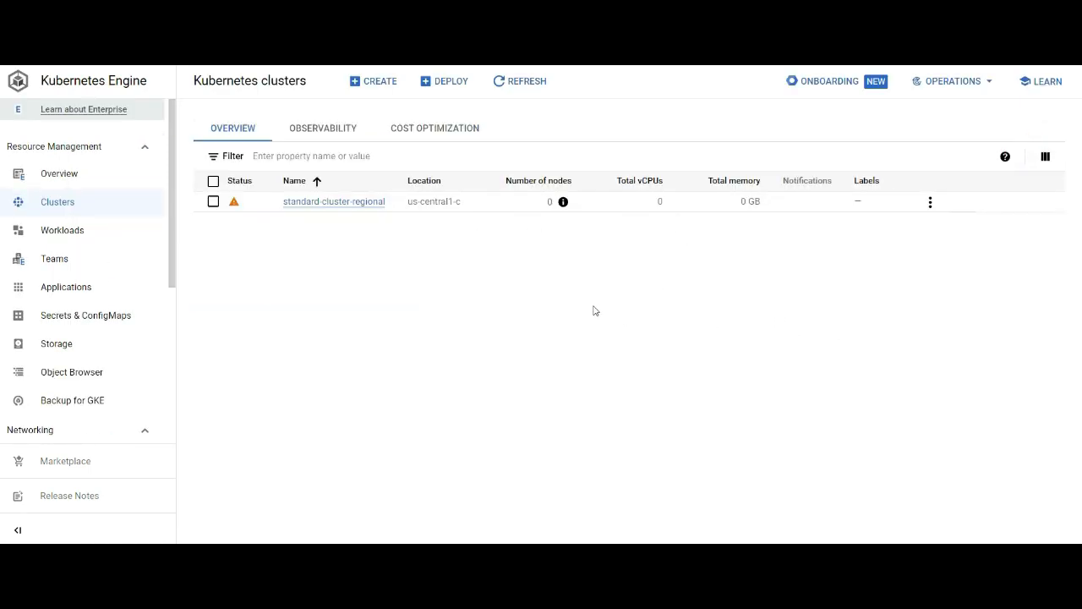
pyautogui.click(563, 201)
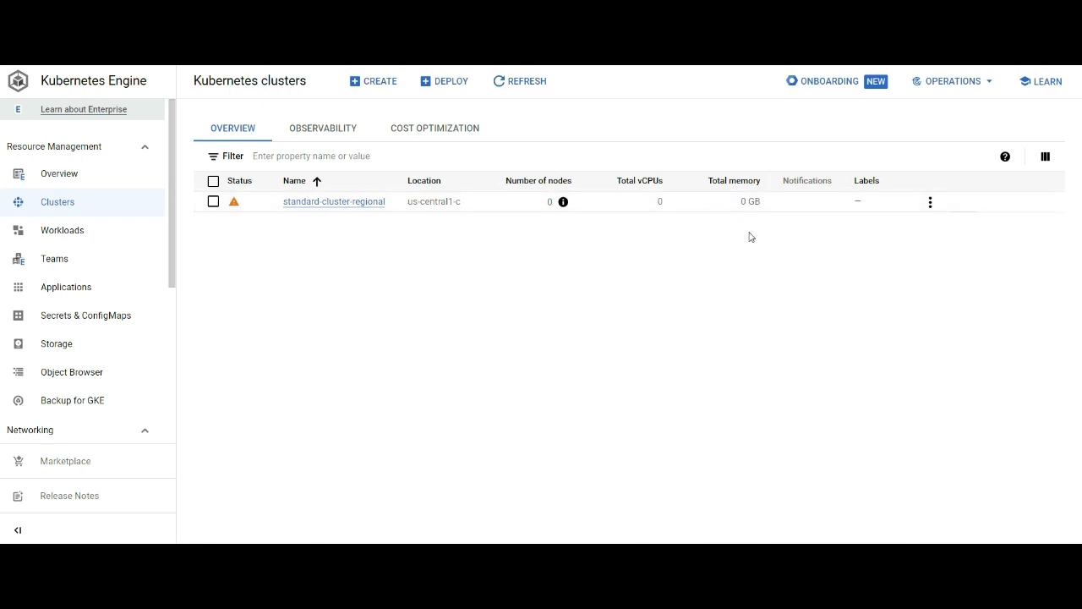
pyautogui.click(527, 82)
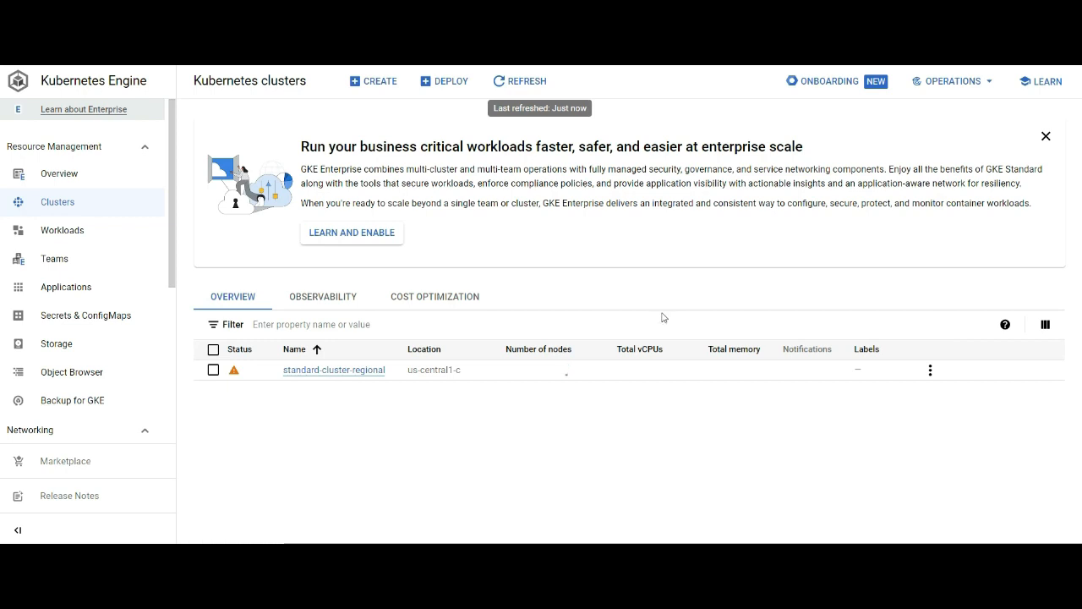
# Step: Open the Compute Engine VM instances to check that the deleted cluster's nodes are gone
pyautogui.click(17, 80)
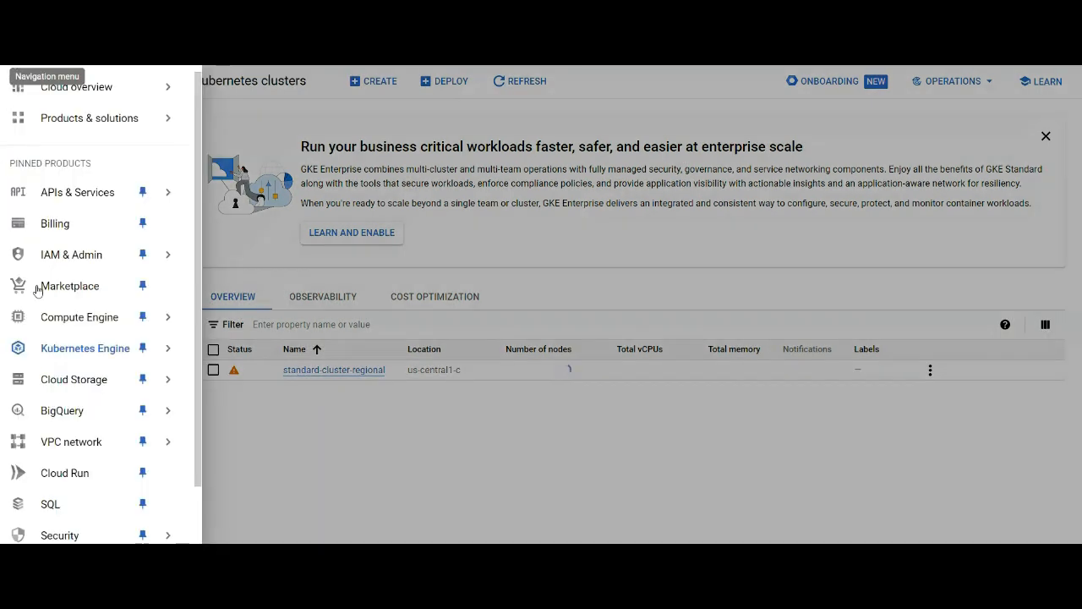
pyautogui.moveTo(94, 321)
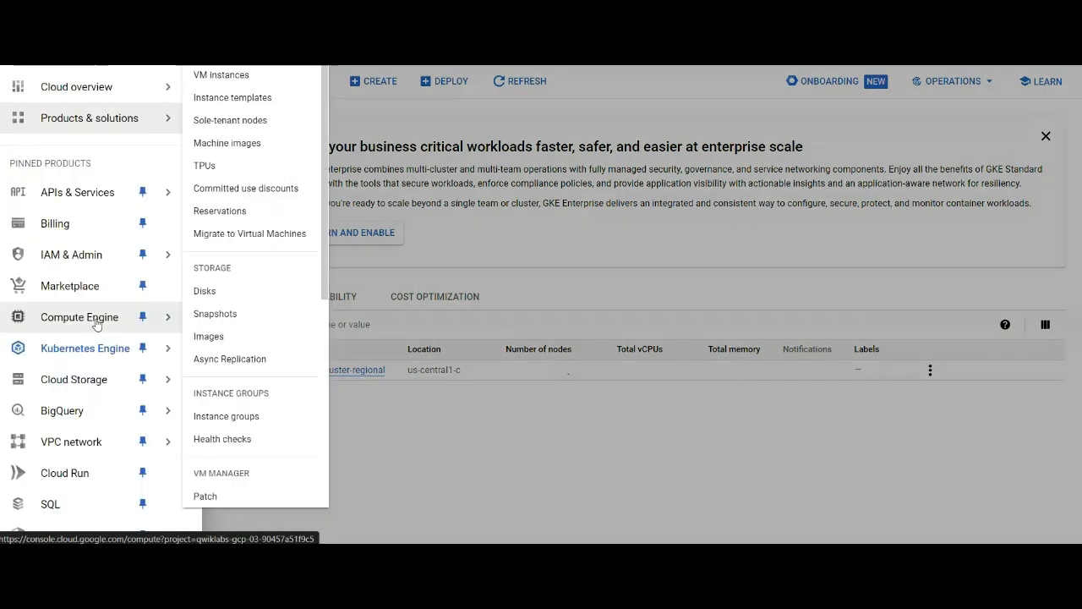
pyautogui.click(225, 78)
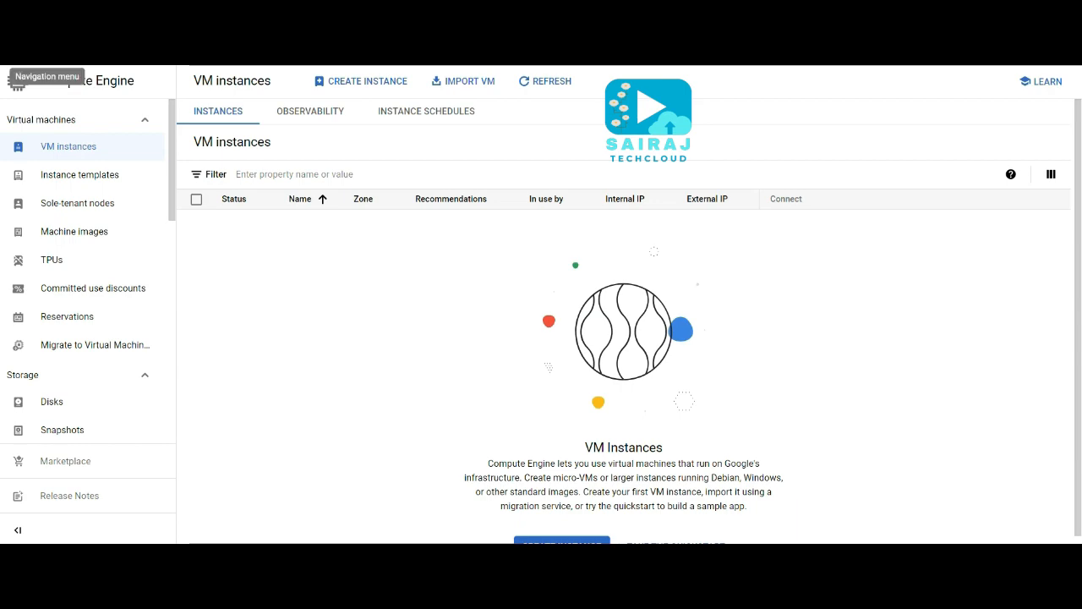
# Step: Go back to the Kubernetes clusters list and refresh it to verify the removal of standard-cluster-regional
pyautogui.click(20, 52)
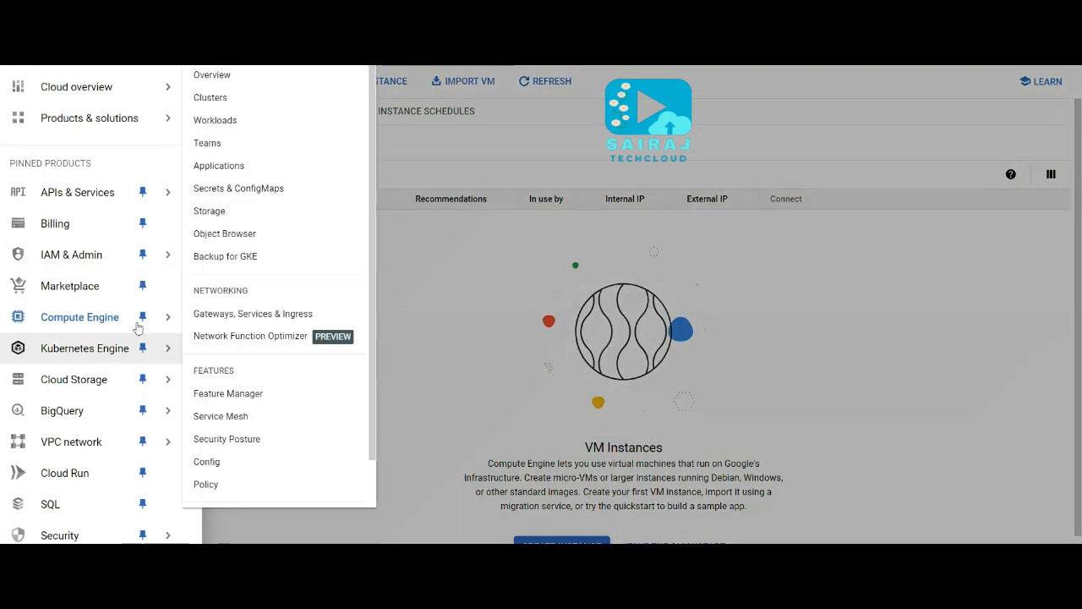
pyautogui.click(218, 102)
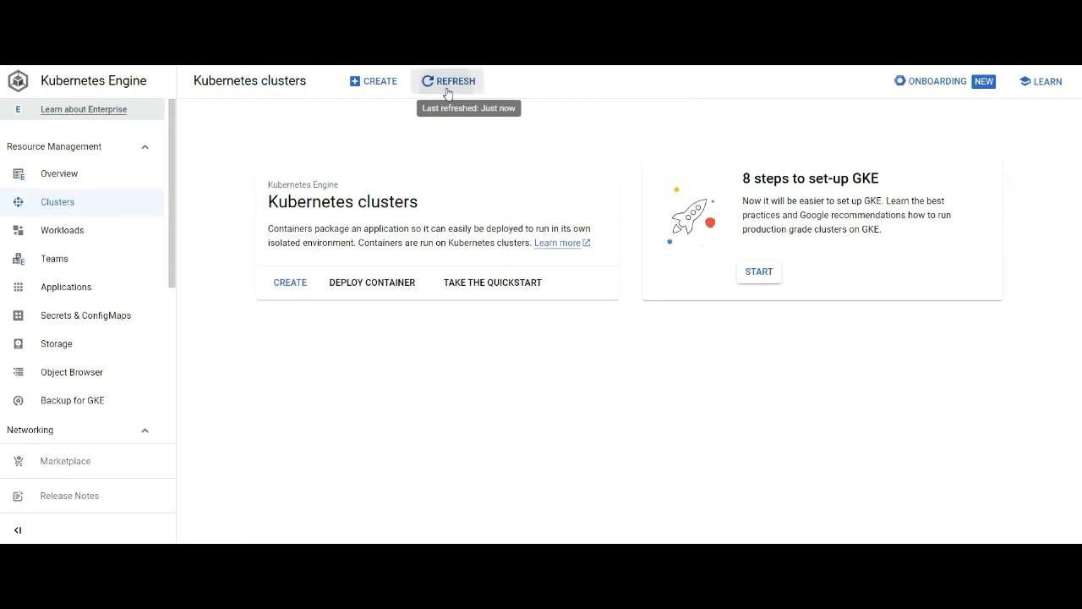
pyautogui.click(430, 81)
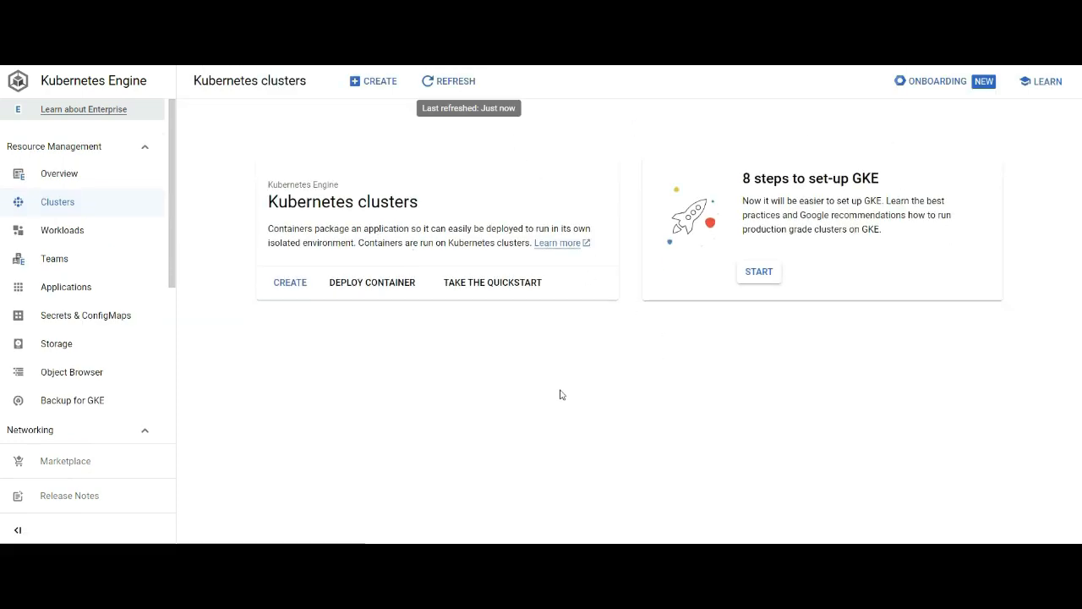